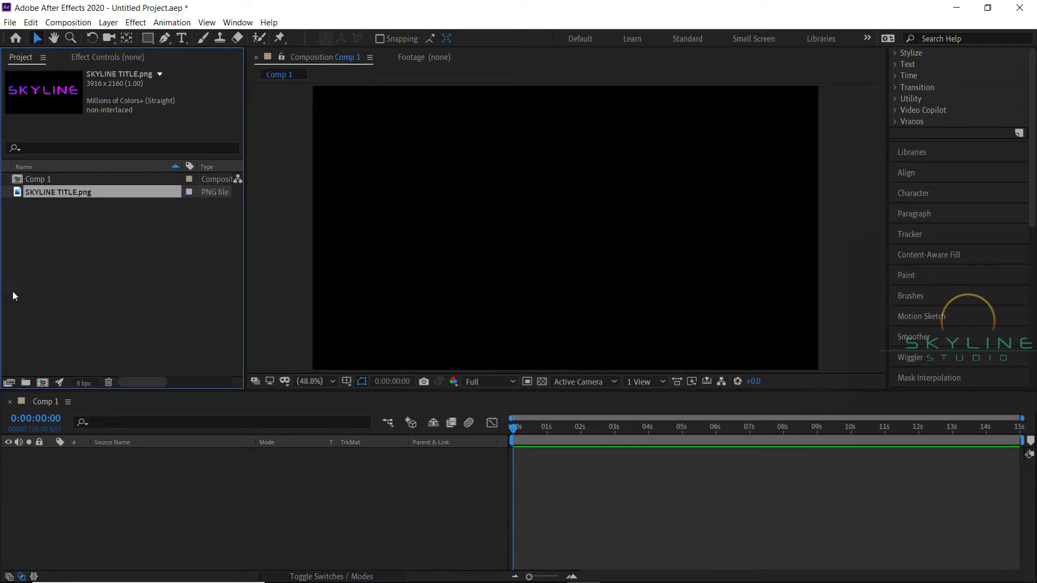
# Add SKYLINE TITLE.png to Comp 1 as a layer and set its scale to 46%
pyautogui.click(105, 239)
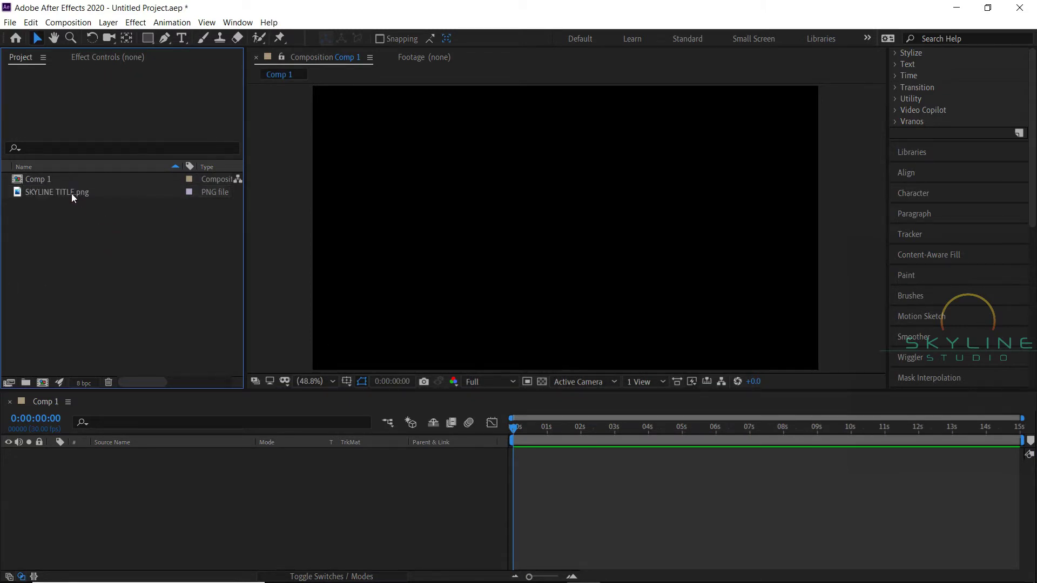
pyautogui.moveTo(71, 193); pyautogui.dragTo(99, 464)
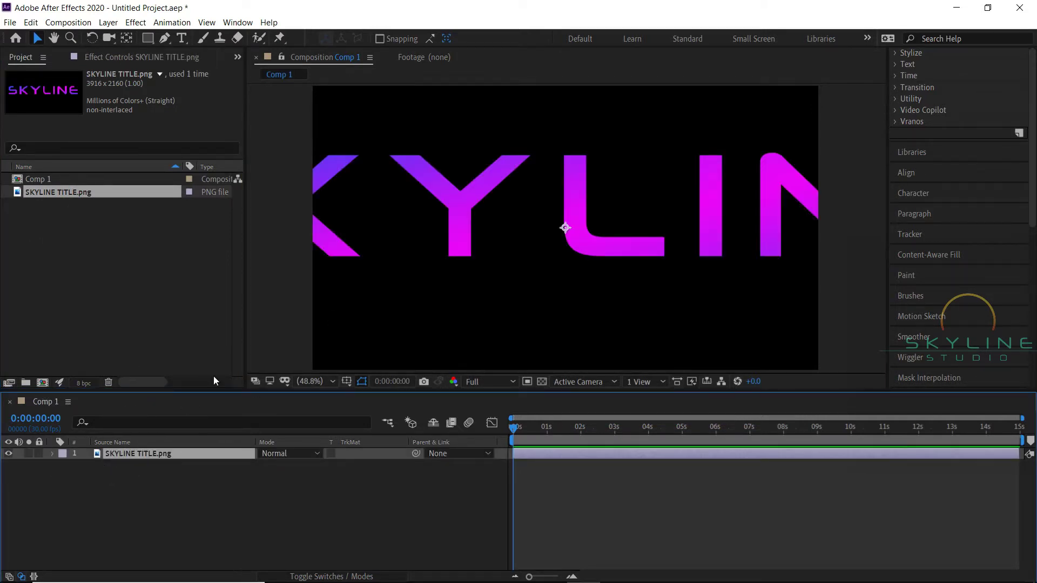
pyautogui.press('s')
pyautogui.moveTo(288, 473); pyautogui.dragTo(243, 467)
pyautogui.click(194, 494)
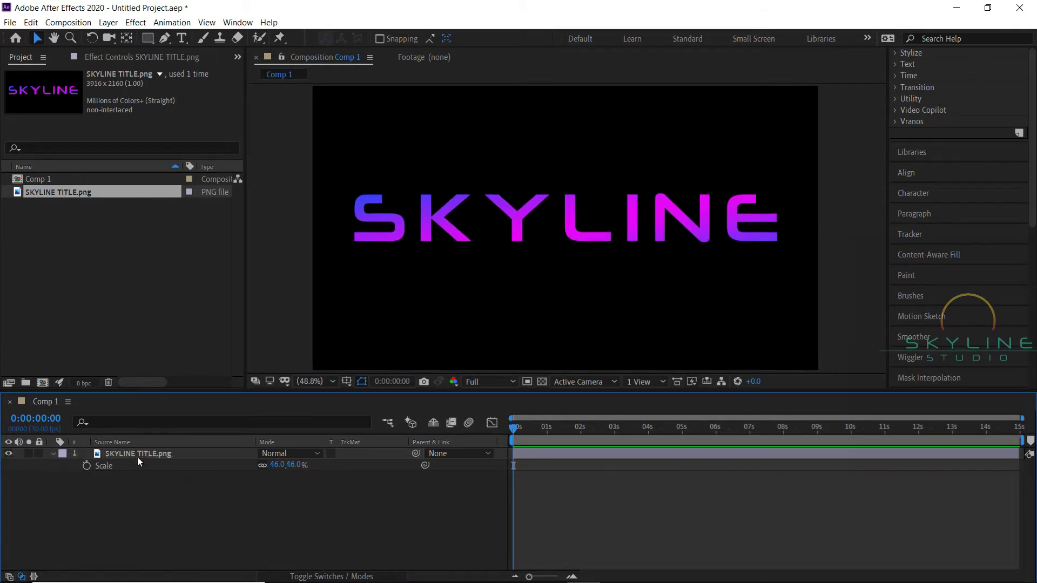
pyautogui.click(53, 454)
# Pre-compose the SKYLINE TITLE.png layer as "logo", leaving all attributes in Comp 1
pyautogui.click(144, 454)
pyautogui.rightClick(145, 453)
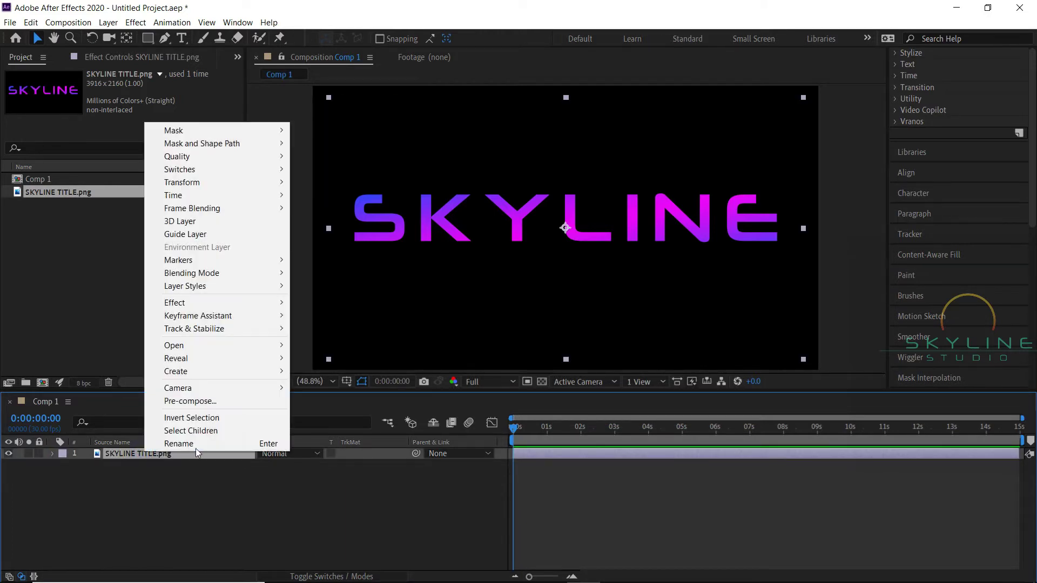
pyautogui.click(184, 403)
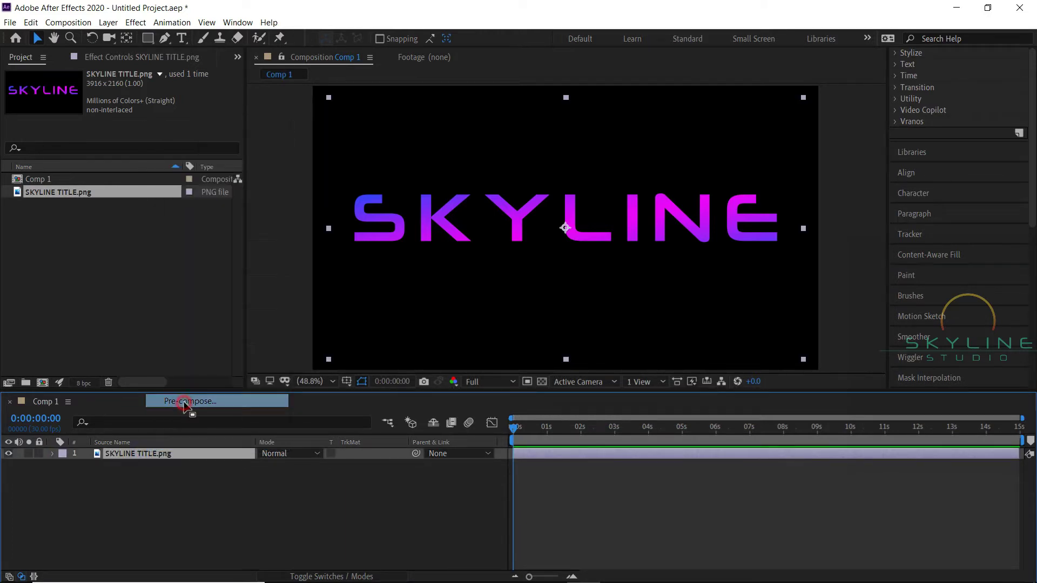
pyautogui.write('logo')
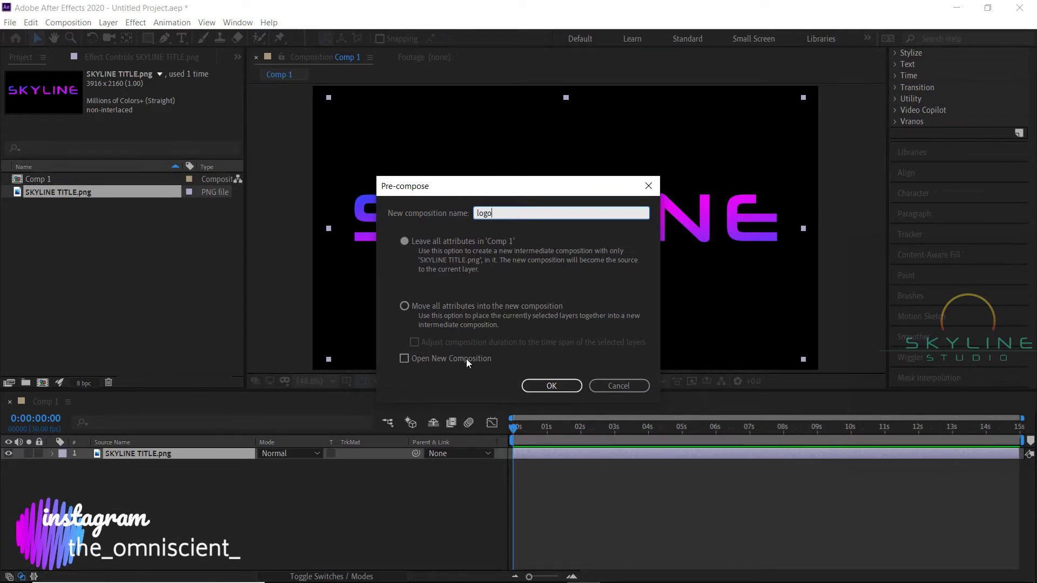
pyautogui.click(539, 390)
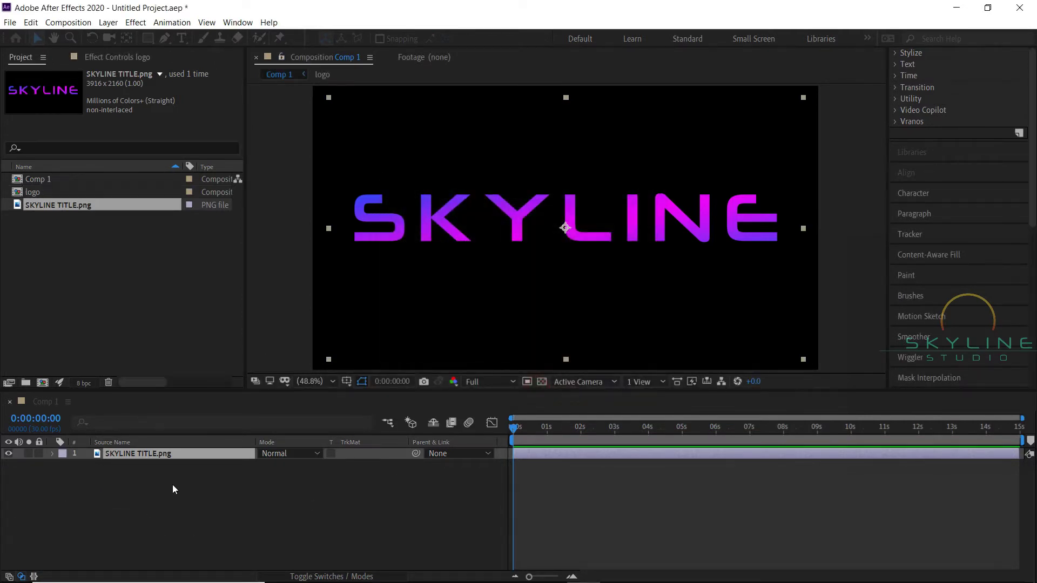
pyautogui.click(188, 490)
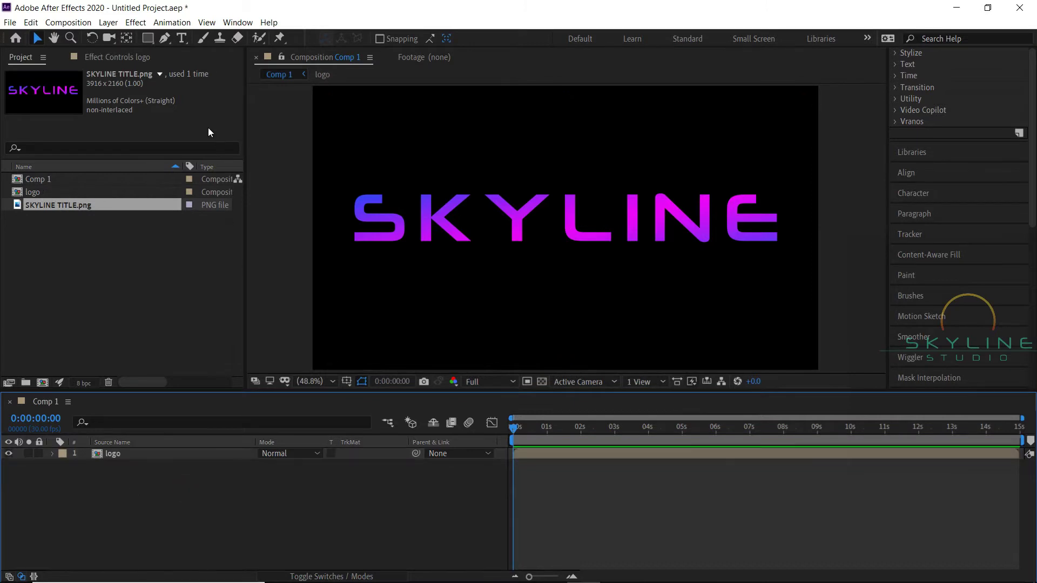
# Set up the Ellipse tool with a solid white fill and no stroke
pyautogui.click(150, 39)
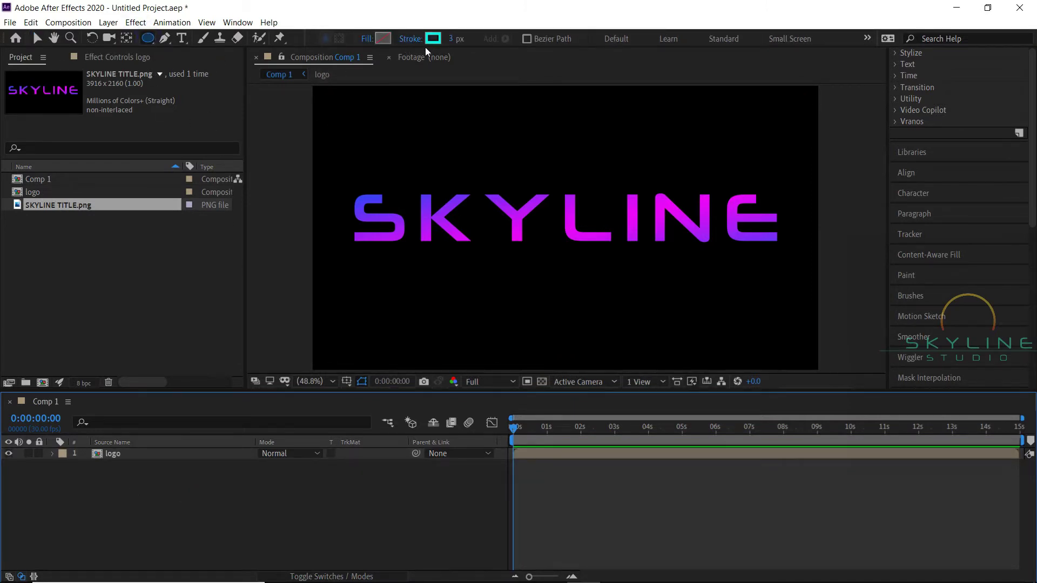
pyautogui.click(383, 38)
pyautogui.moveTo(78, 297); pyautogui.dragTo(22, 282)
pyautogui.click(348, 295)
pyautogui.click(439, 39)
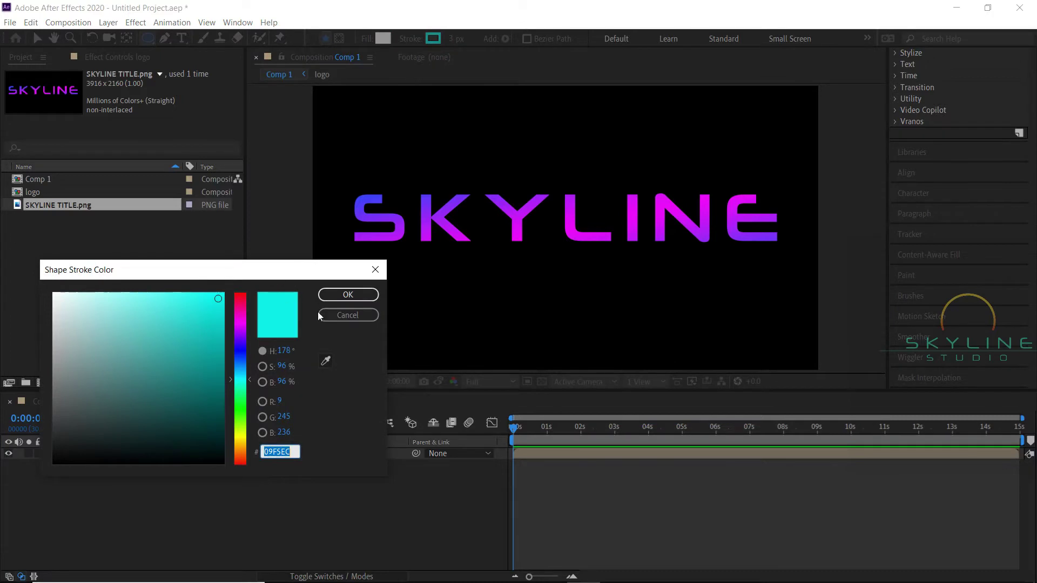
pyautogui.click(347, 315)
pyautogui.click(420, 38)
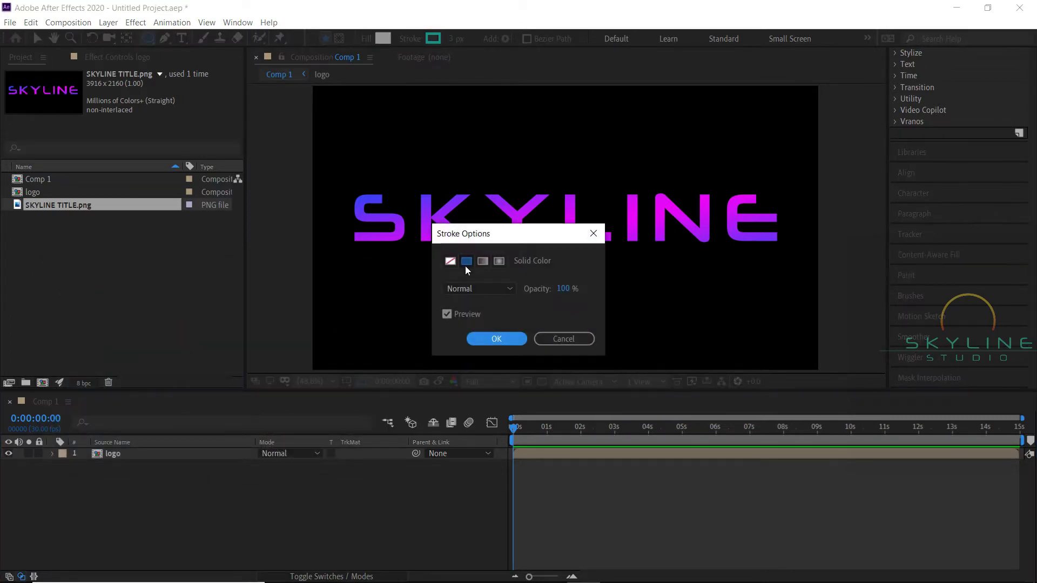
pyautogui.click(450, 262)
pyautogui.click(502, 339)
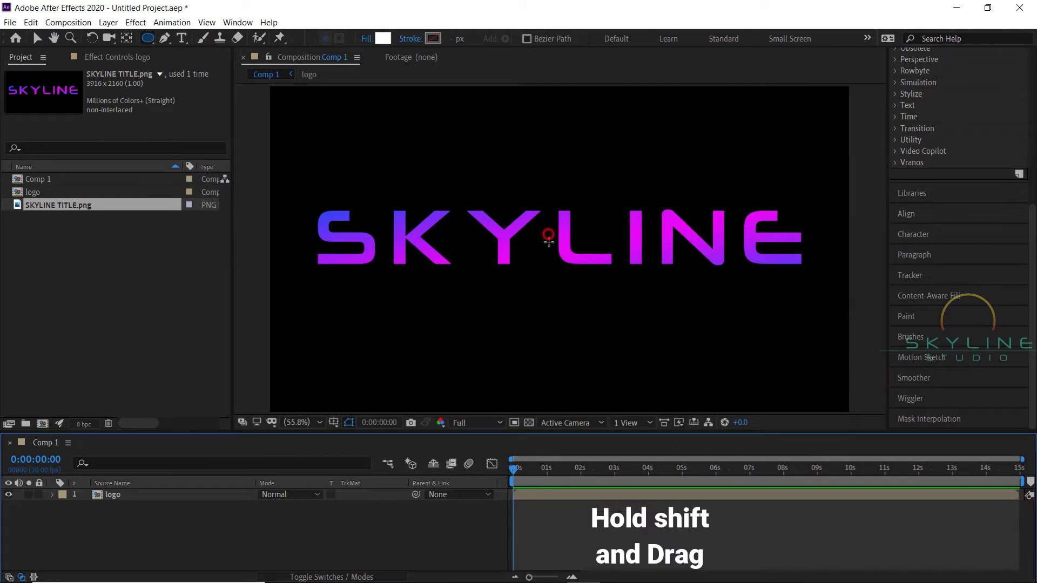
# Draw a white circle as a new shape layer and move it over the middle of the SKYLINE title
pyautogui.moveTo(548, 236); pyautogui.dragTo(678, 375)
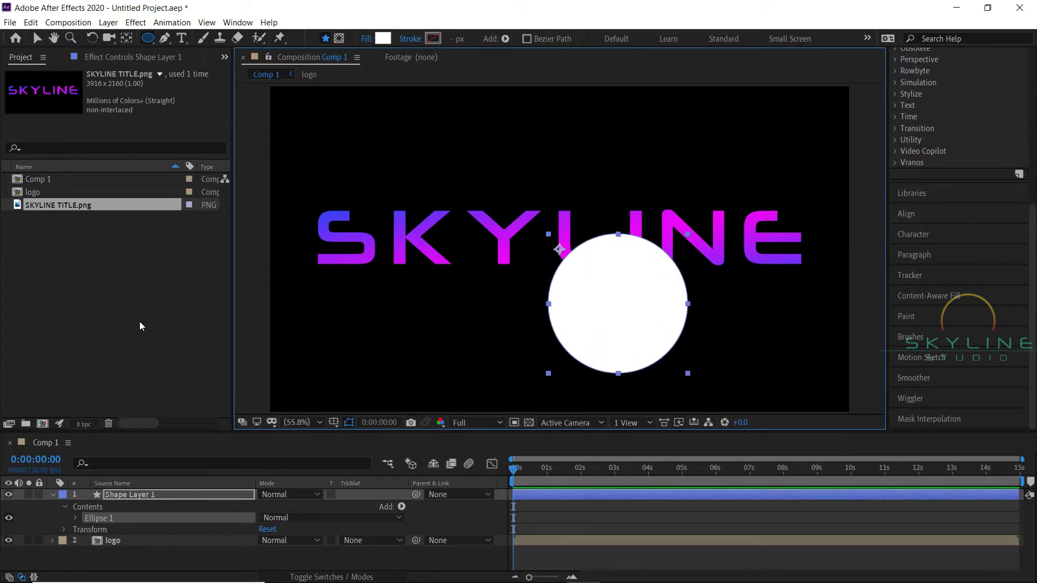
pyautogui.click(35, 42)
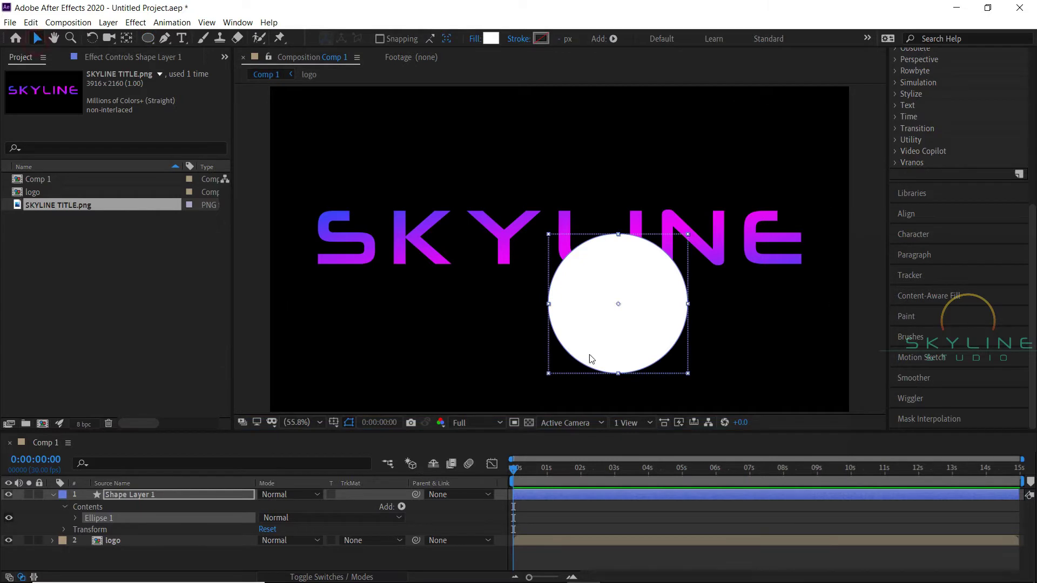
pyautogui.moveTo(626, 317); pyautogui.dragTo(559, 254)
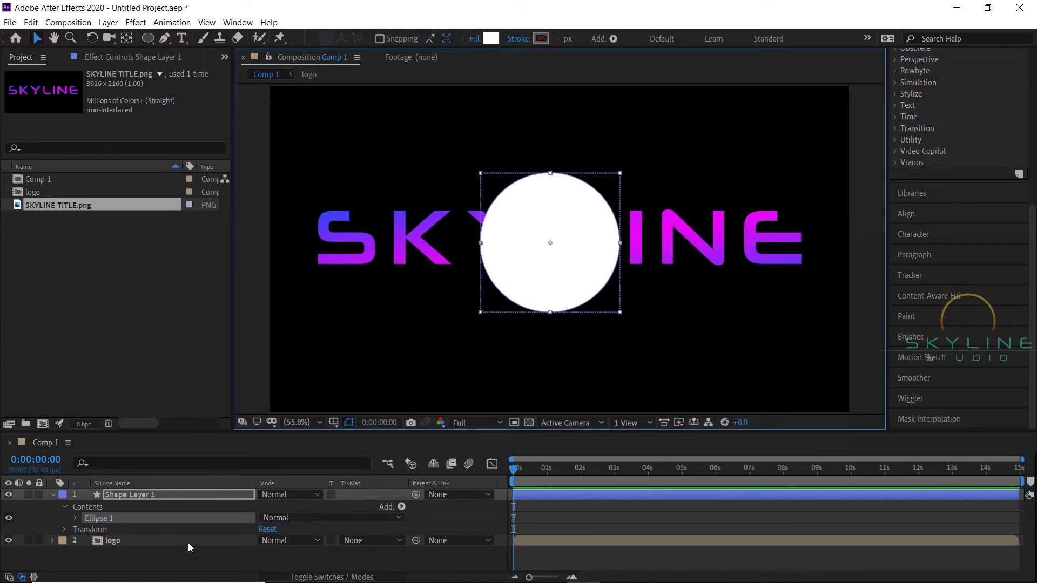
# Find the Turbulent Displace effect and apply it to Shape Layer 1
pyautogui.click(144, 495)
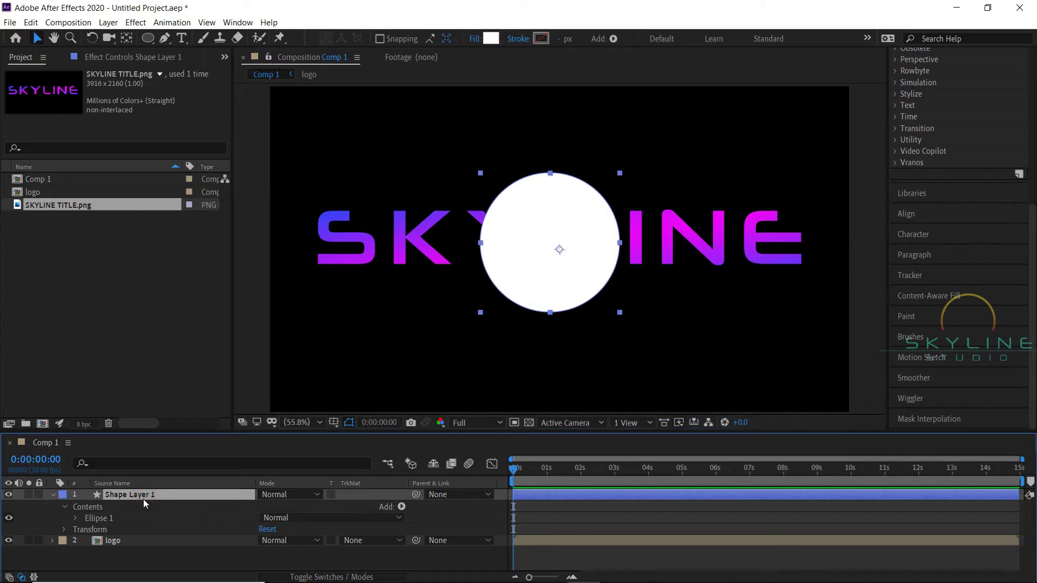
pyautogui.hotkey('ctrl', 'space')
pyautogui.click(68, 488)
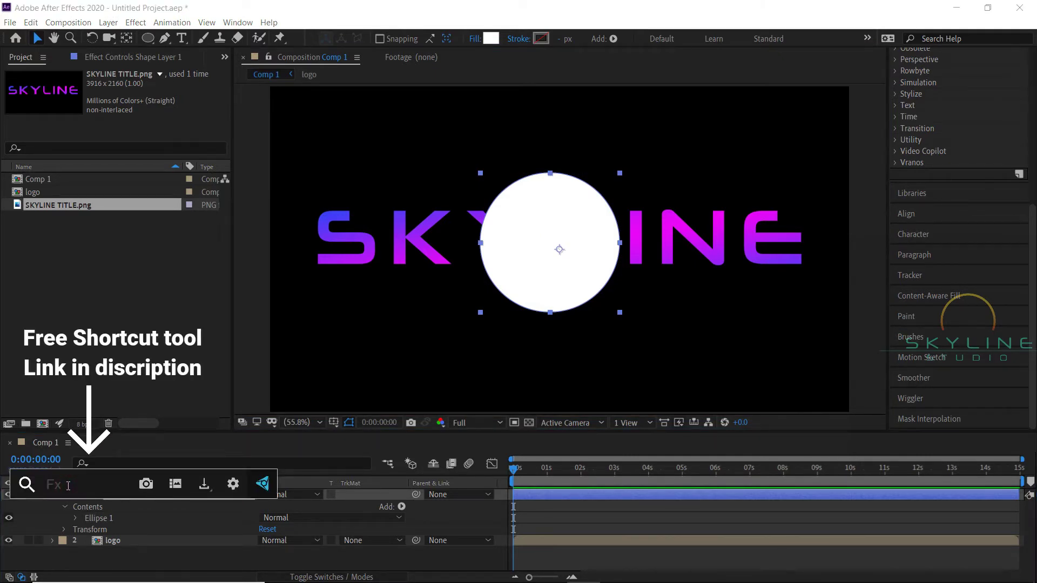
pyautogui.write('ter')
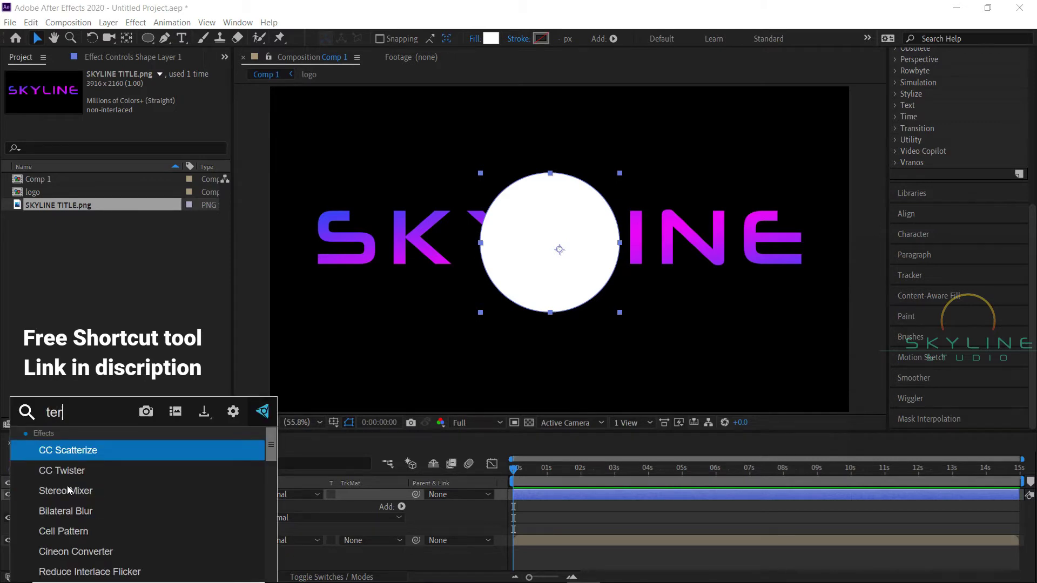
pyautogui.write('bu')
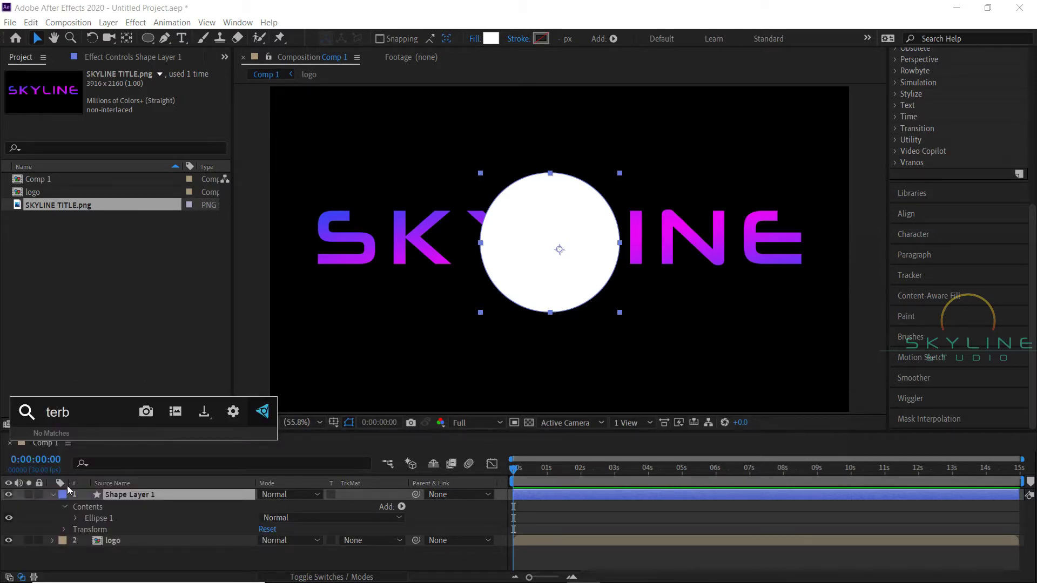
pyautogui.press('BackSpace')
pyautogui.press('BackSpace')
pyautogui.press('BackSpace')
pyautogui.press('BackSpace')
pyautogui.write('d')
pyautogui.write('is')
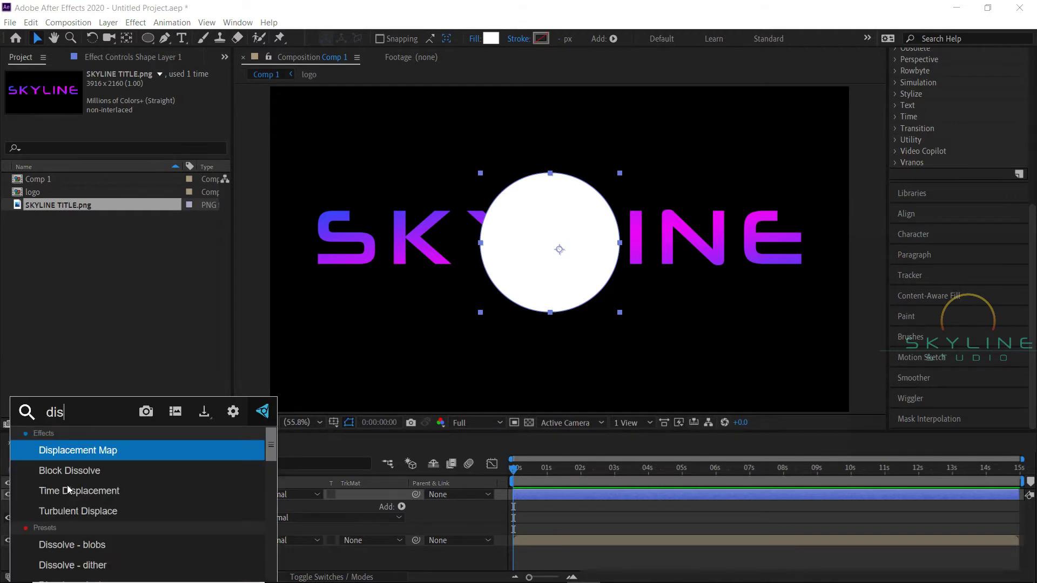
pyautogui.click(100, 511)
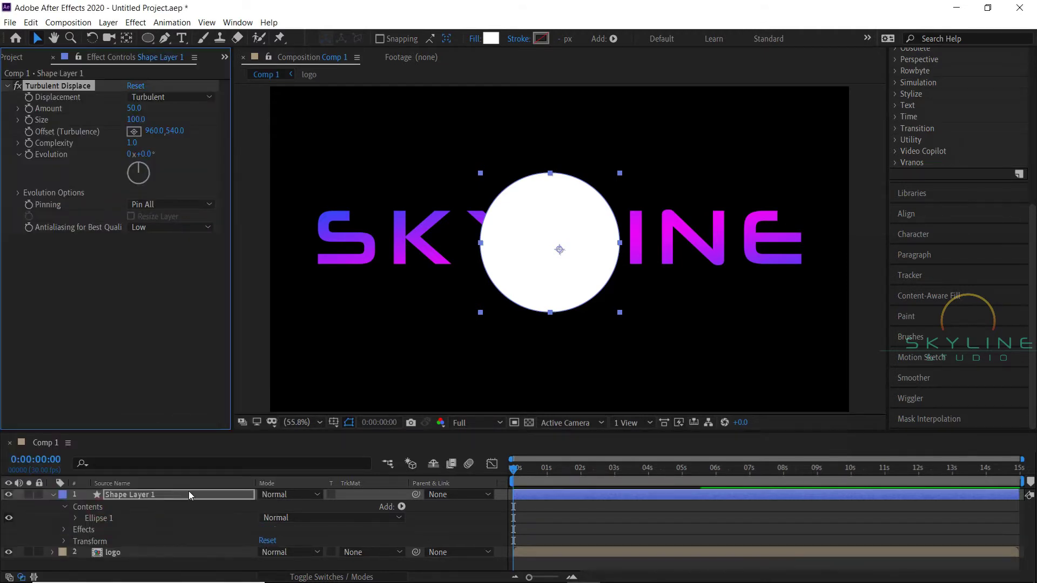
# Try Turbulent Displace with amount 126, size 57 and complexity 3.4, and enter an amount of 5
pyautogui.moveTo(134, 108); pyautogui.dragTo(162, 108)
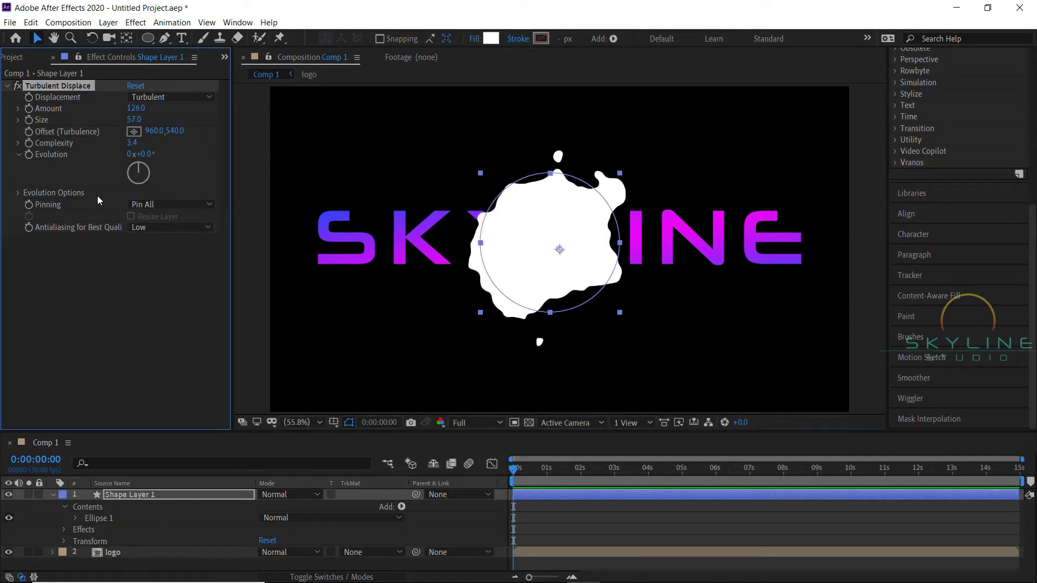
pyautogui.click(136, 108)
pyautogui.write('5')
pyautogui.press('Return')
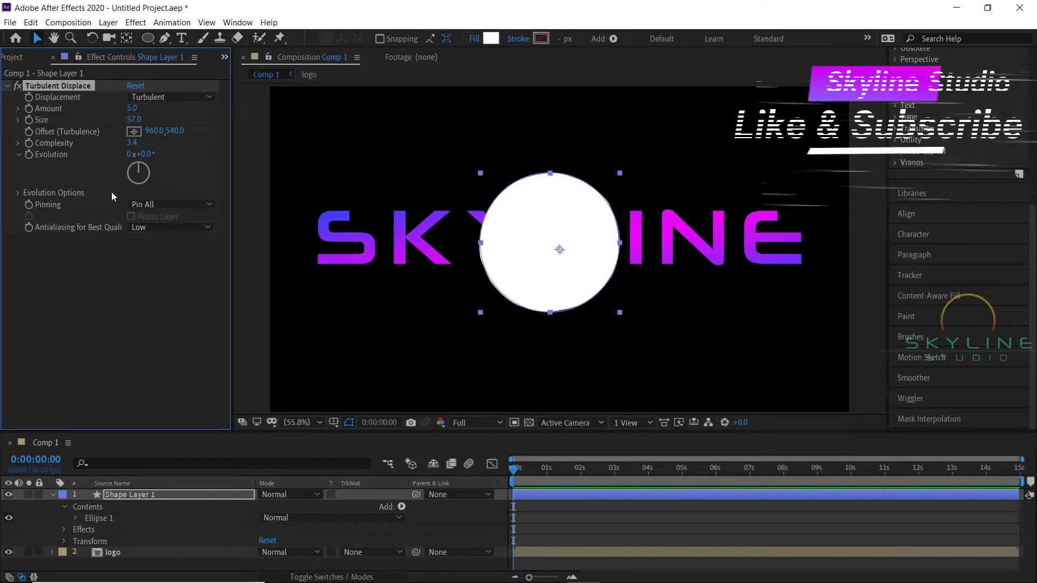
# Set Turbulent Displace to amount 54, size 85 and complexity 10, and collapse the shape layer's properties
pyautogui.click(130, 109)
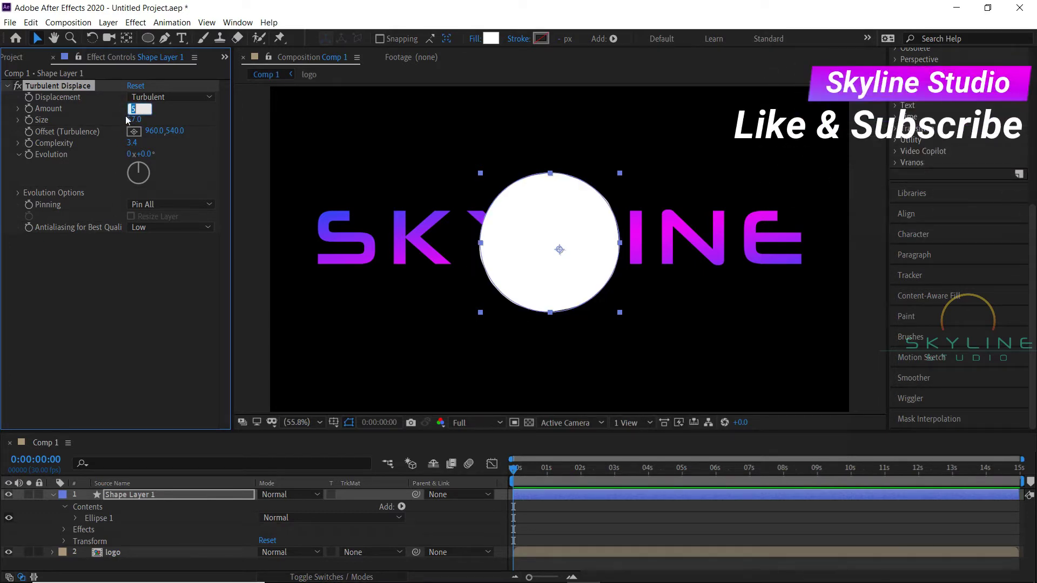
pyautogui.write('54')
pyautogui.press('Return')
pyautogui.click(136, 120)
pyautogui.write('8')
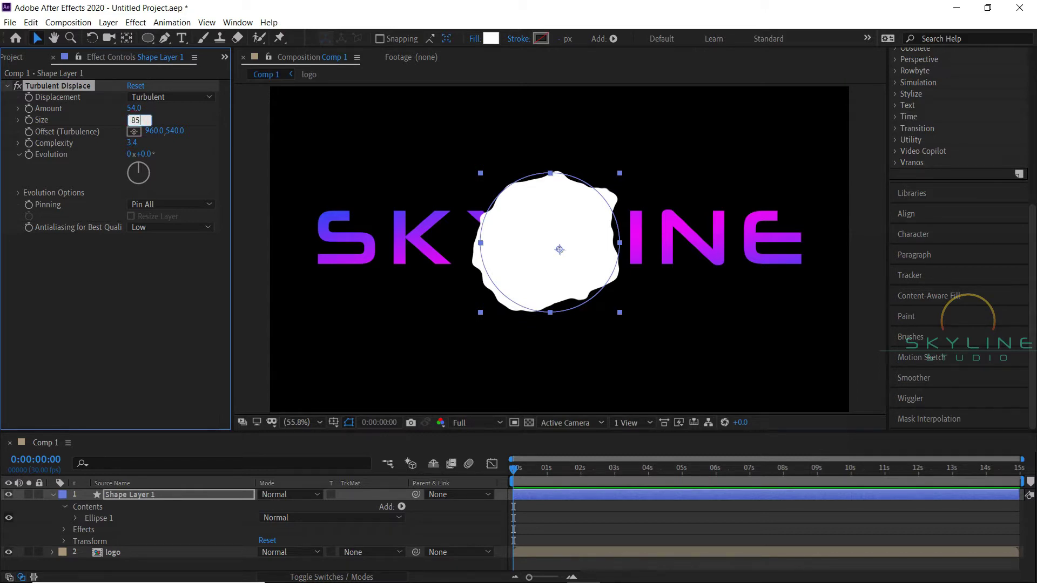
pyautogui.press('Return')
pyautogui.click(132, 142)
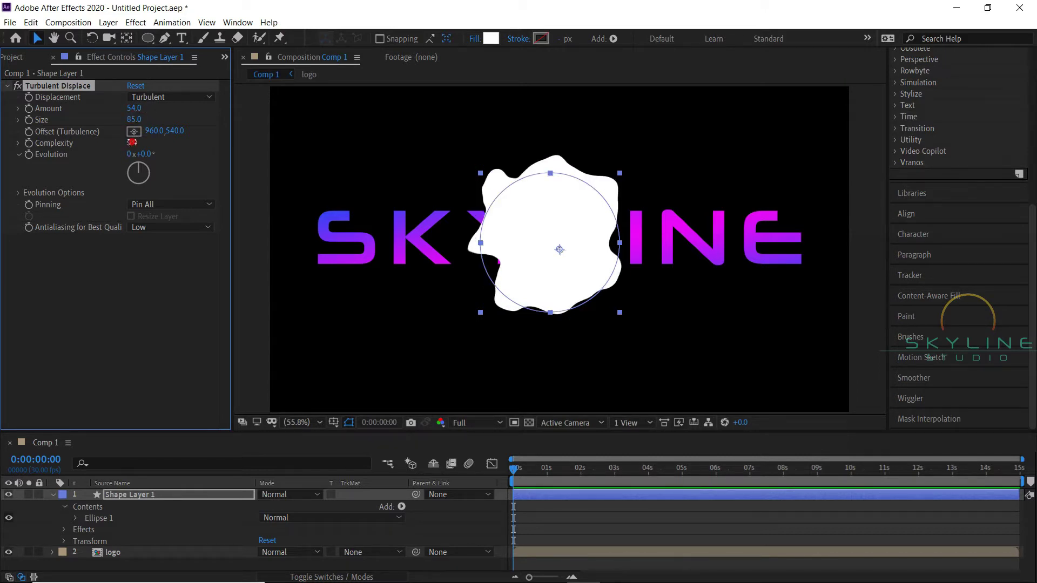
pyautogui.write('10')
pyautogui.press('Return')
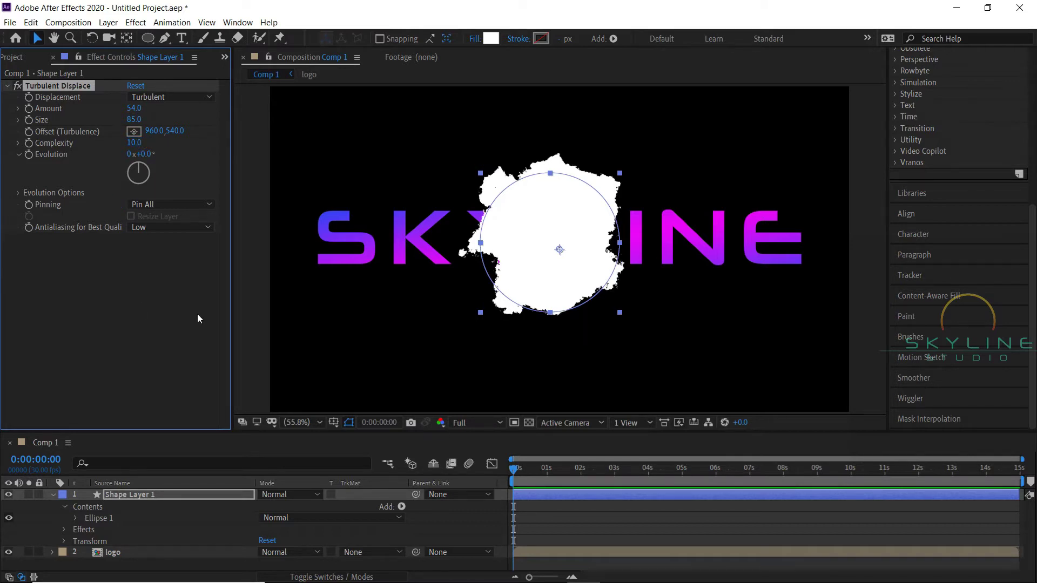
pyautogui.press("'")
pyautogui.click(52, 495)
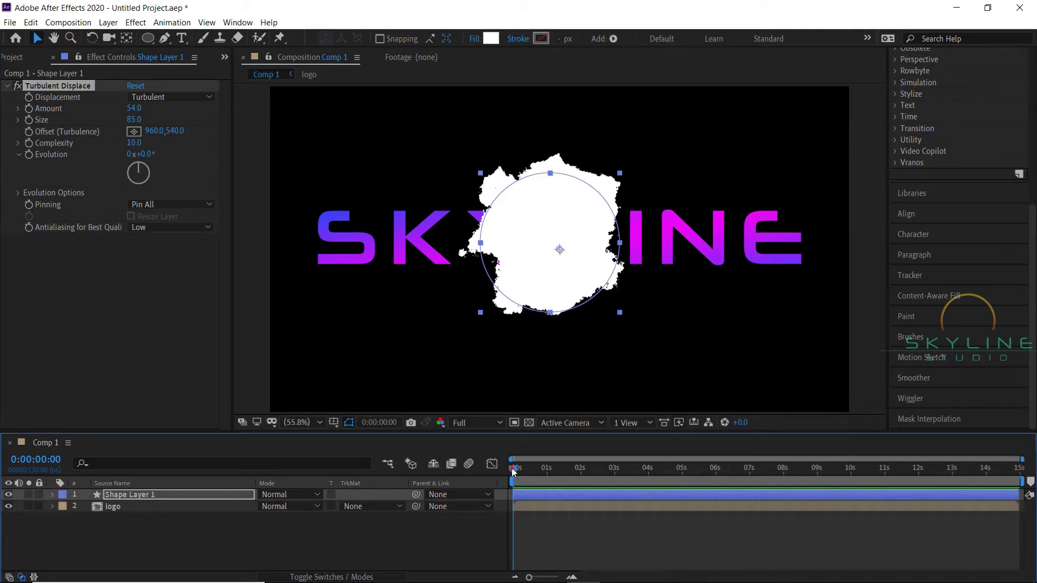
# Add a scale keyframe of 0% to Shape Layer 1 at 0:00:00:00
pyautogui.click(138, 495)
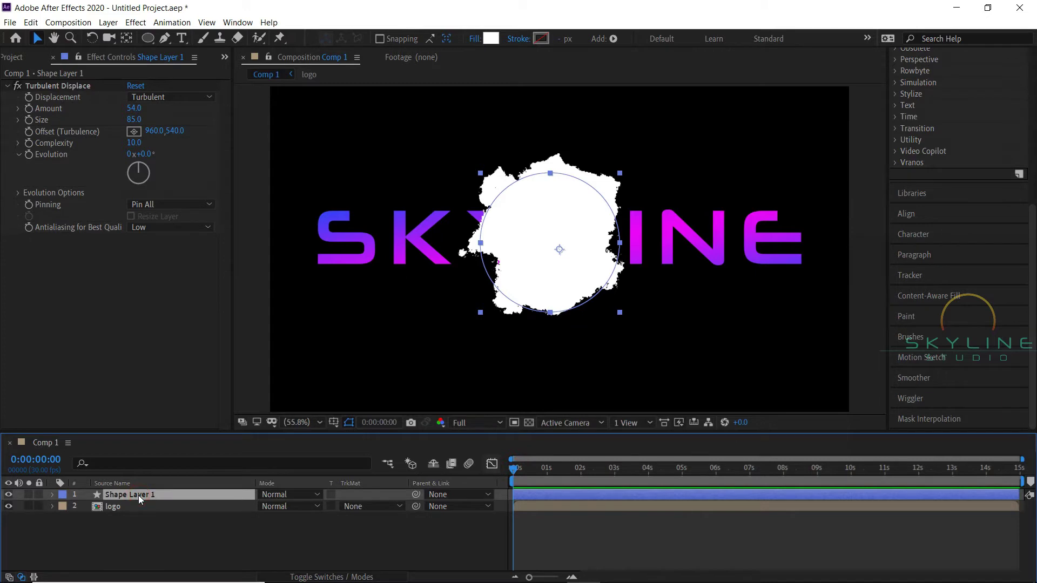
pyautogui.press('s')
pyautogui.click(87, 506)
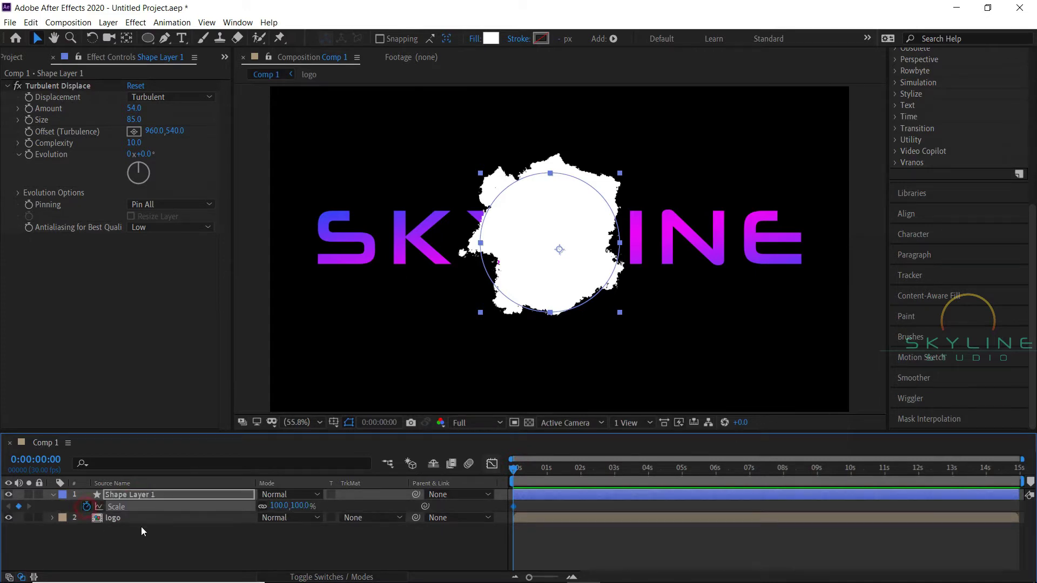
pyautogui.click(279, 507)
pyautogui.write('0')
pyautogui.press('Return')
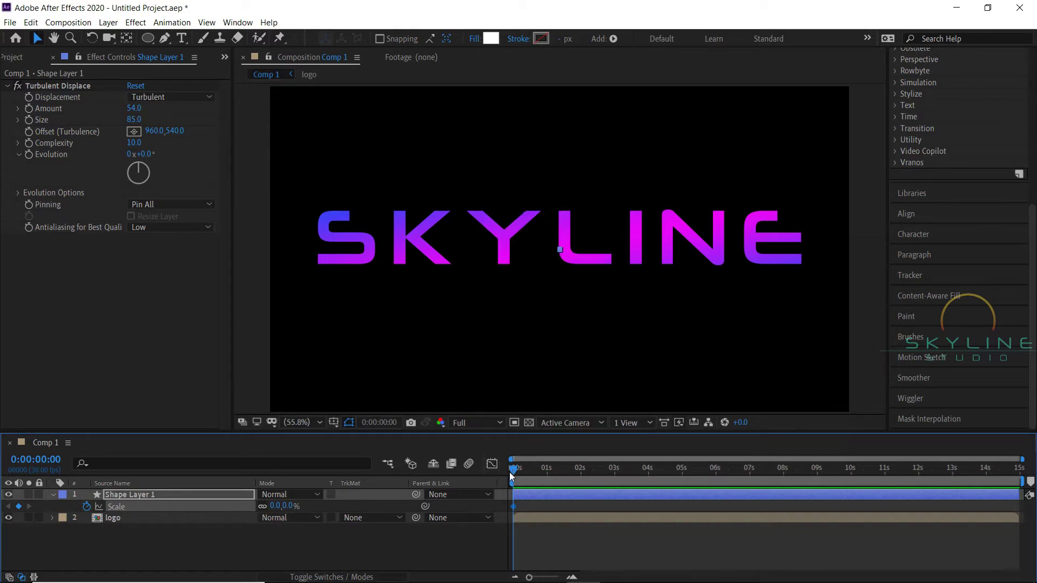
# Keyframe Shape Layer 1's scale at 549% at 0:00:10:02 and shift the shape slightly down and right to cover the frame
pyautogui.moveTo(512, 473); pyautogui.dragTo(851, 480)
pyautogui.moveTo(274, 507); pyautogui.dragTo(644, 506)
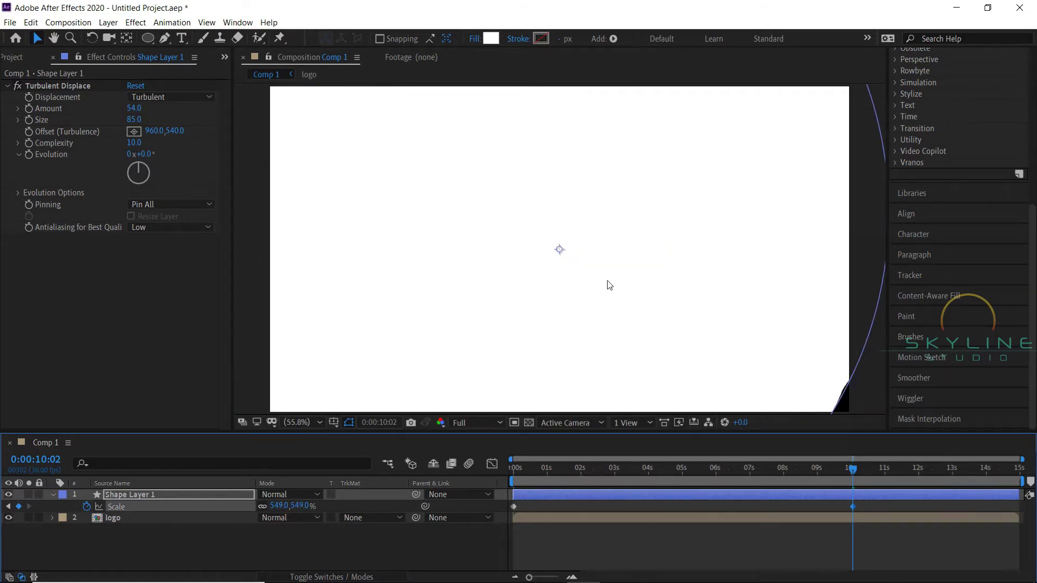
pyautogui.moveTo(559, 250); pyautogui.dragTo(581, 265)
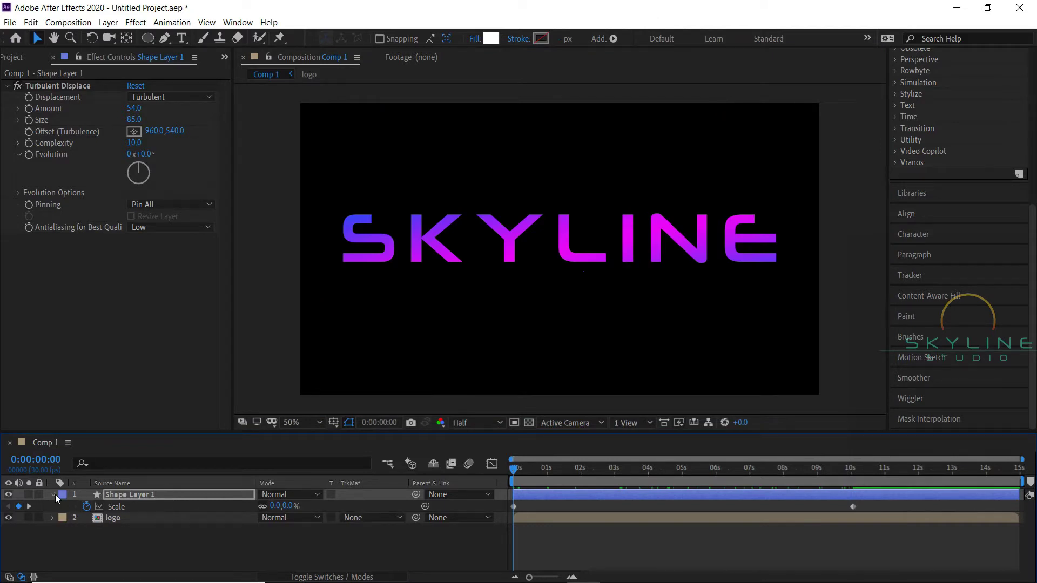
# Collapse the shape layer and set the logo layer's track matte to Alpha Matte "Shape Layer 1"
pyautogui.click(53, 494)
pyautogui.click(382, 506)
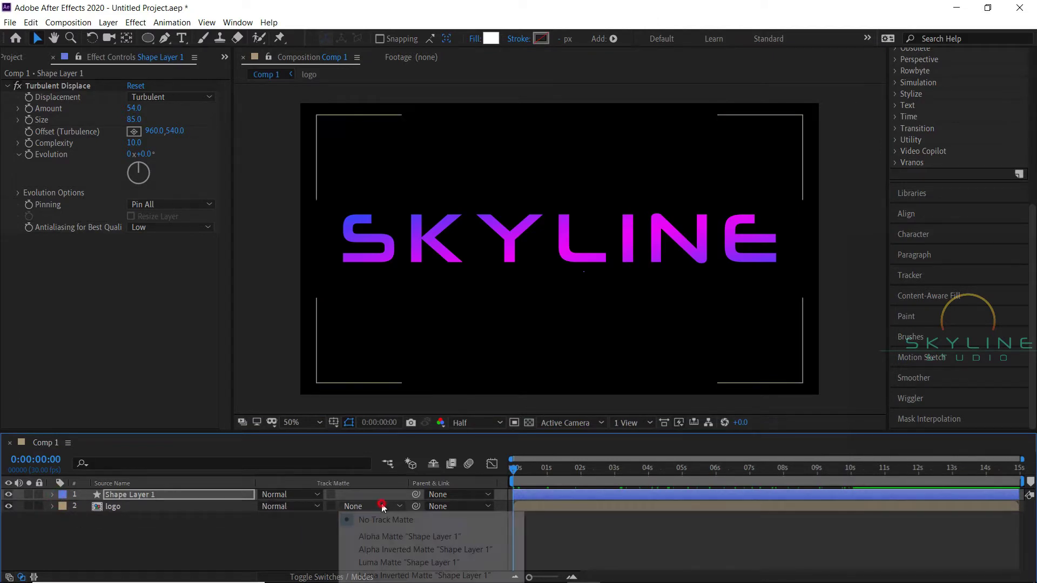
pyautogui.click(385, 539)
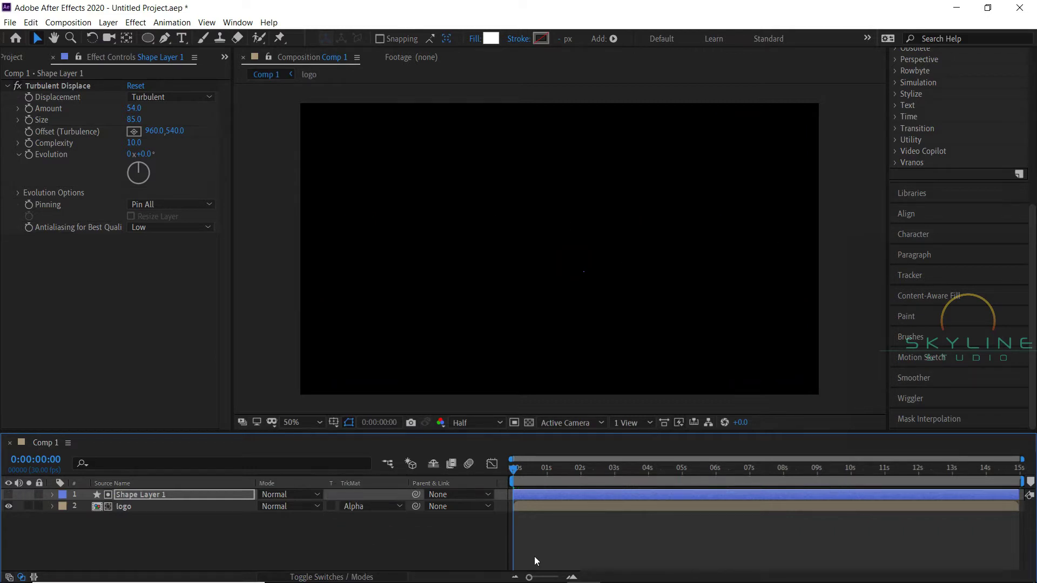
# Preview the matte reveal and pre-compose Shape Layer 1 as "Shape Layer 1 Comp 1"
pyautogui.moveTo(515, 471)
pyautogui.mouseDown()
pyautogui.moveTo(610, 471)
pyautogui.moveTo(734, 498)
pyautogui.moveTo(475, 478)
pyautogui.moveTo(497, 477)
pyautogui.mouseUp()
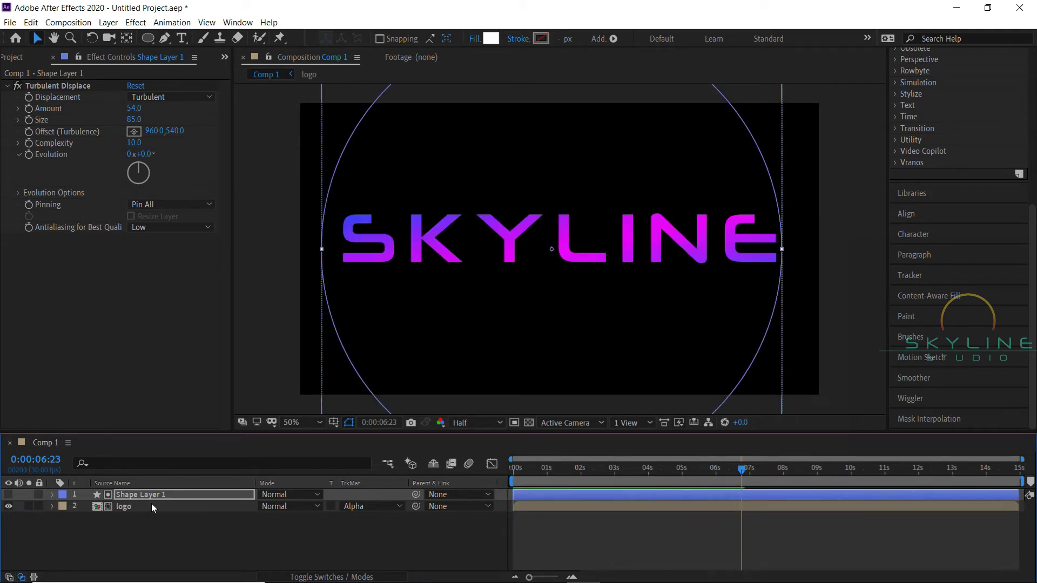
pyautogui.click(154, 494)
pyautogui.rightClick(155, 494)
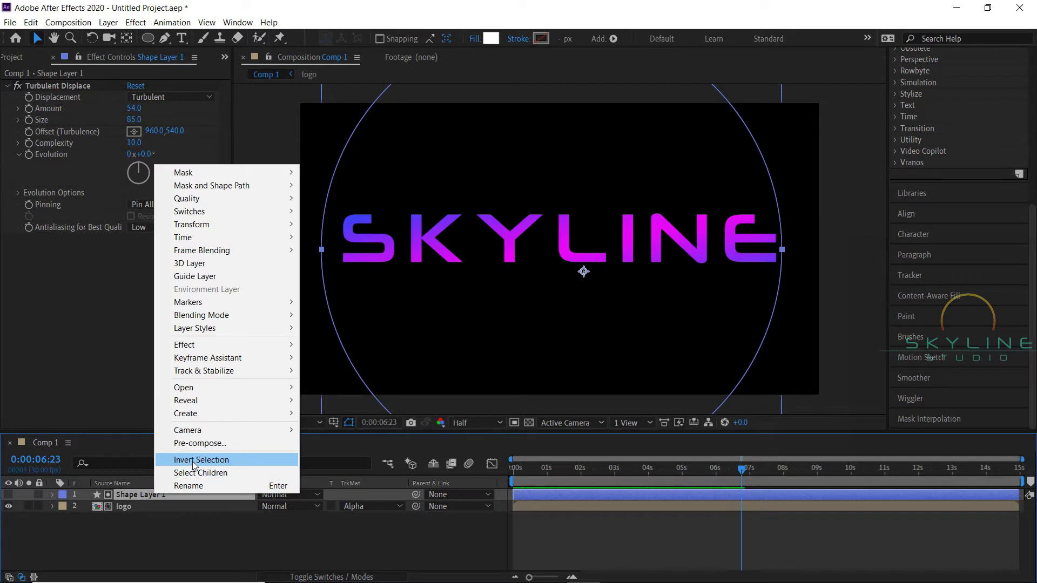
pyautogui.click(198, 443)
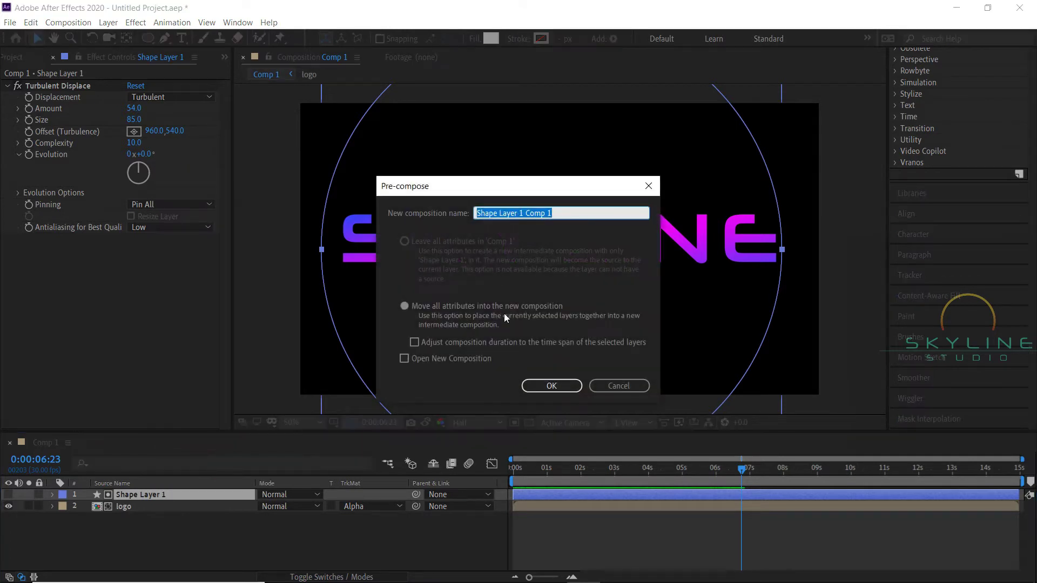
pyautogui.click(552, 386)
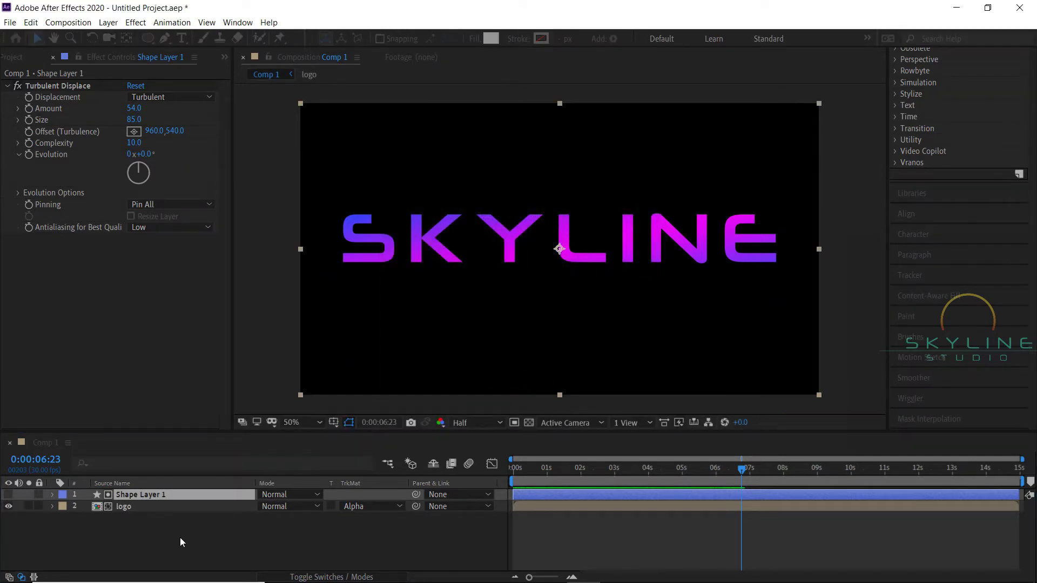
pyautogui.click(160, 524)
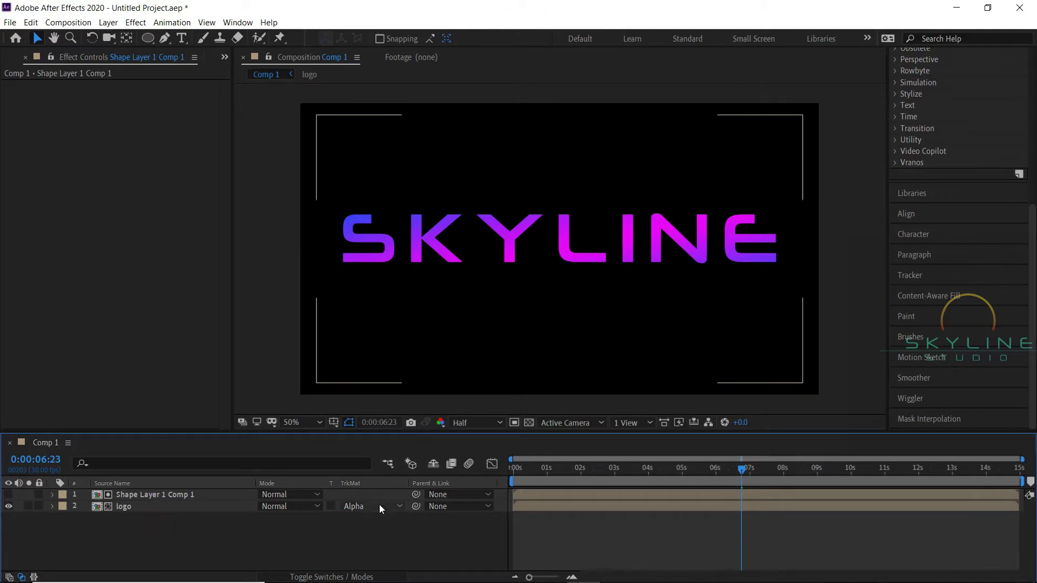
# Pre-compose the Shape Layer 1 Comp 1 and logo layers together as "logo comp 1"
pyautogui.moveTo(105, 531); pyautogui.dragTo(151, 491)
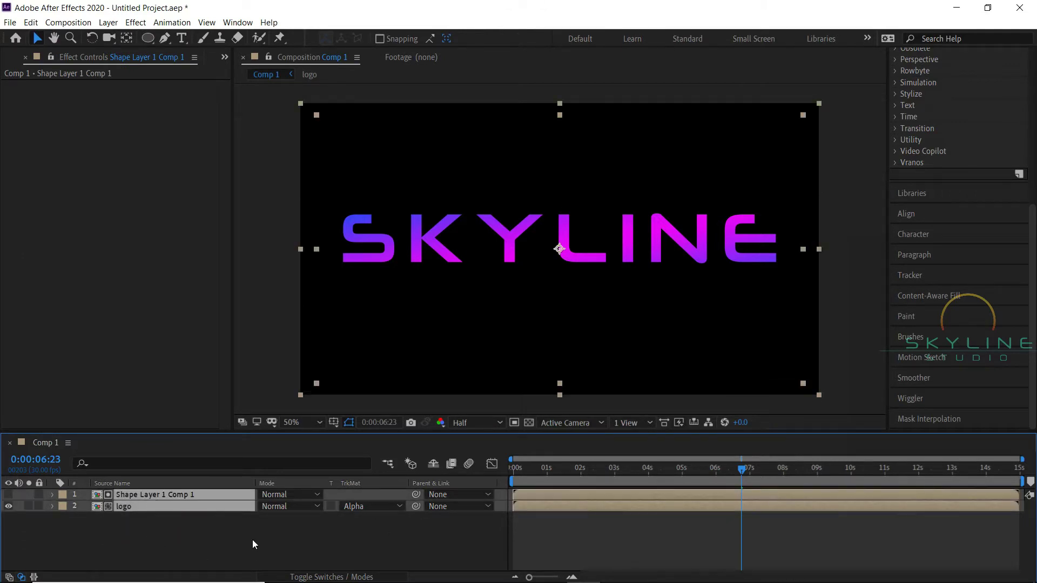
pyautogui.rightClick(151, 492)
pyautogui.click(195, 443)
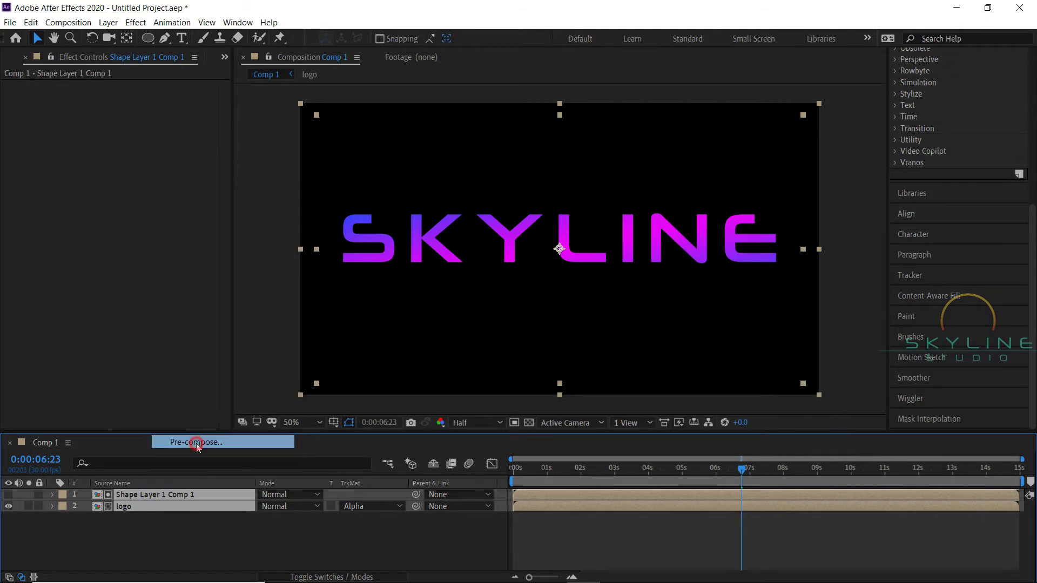
pyautogui.write('logo comp 1')
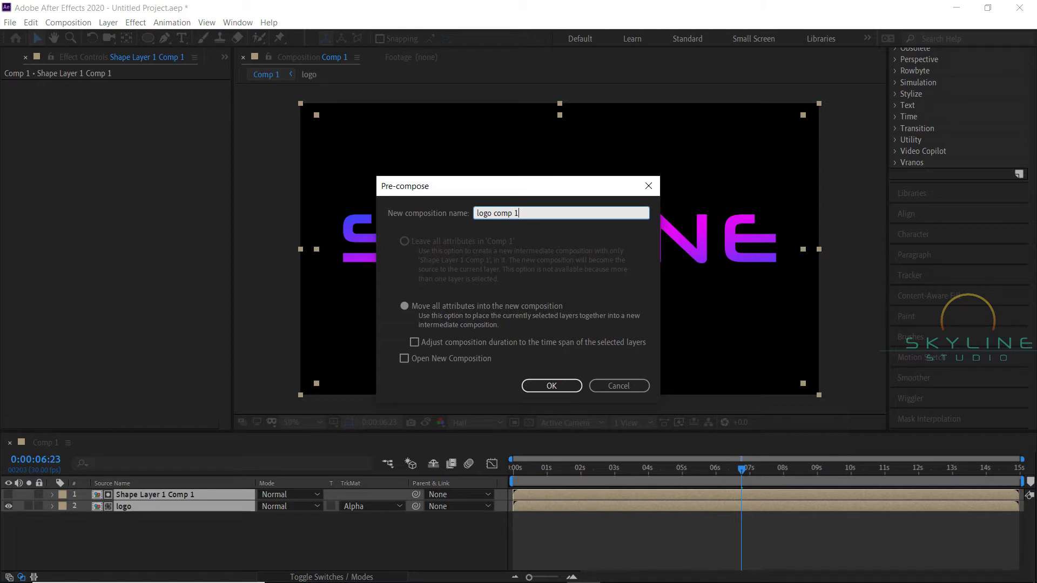
pyautogui.press('Return')
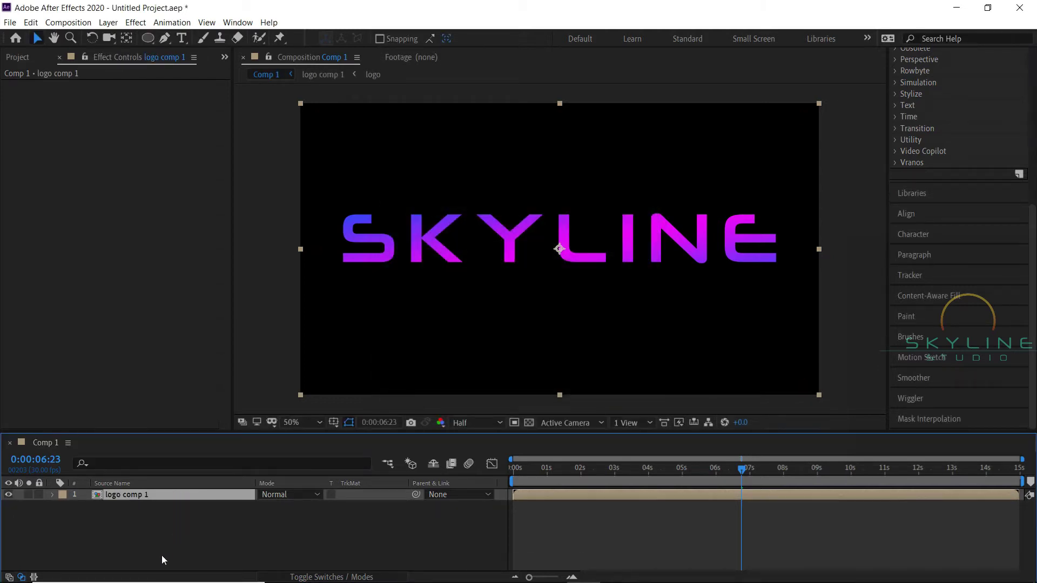
pyautogui.click(142, 534)
# Duplicate the logo comp 1 layer and set the lower copy's track matte to Alpha Inverted Matte "logo comp 1"
pyautogui.click(153, 495)
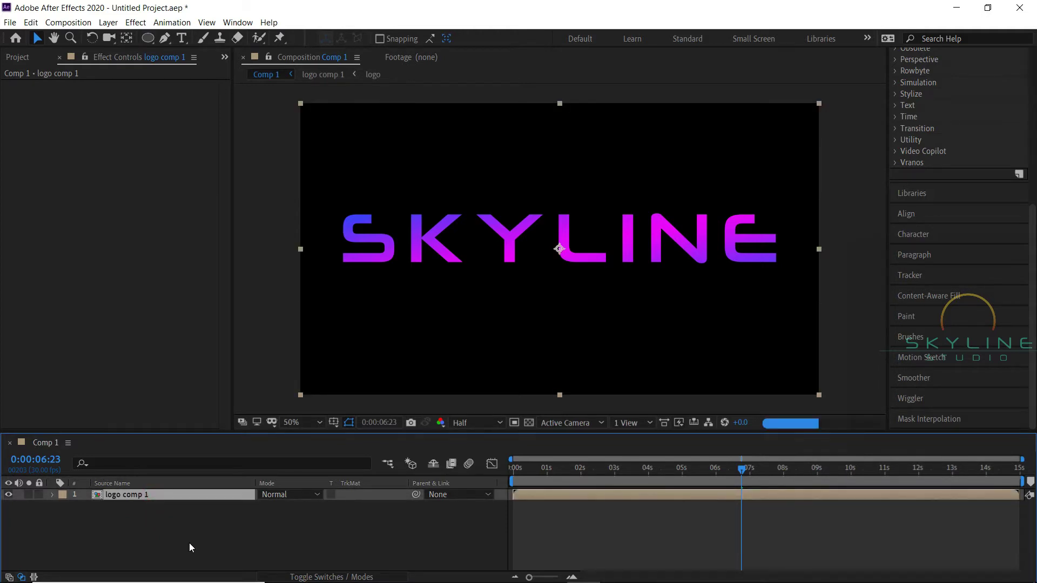
pyautogui.hotkey('ctrl', 'd')
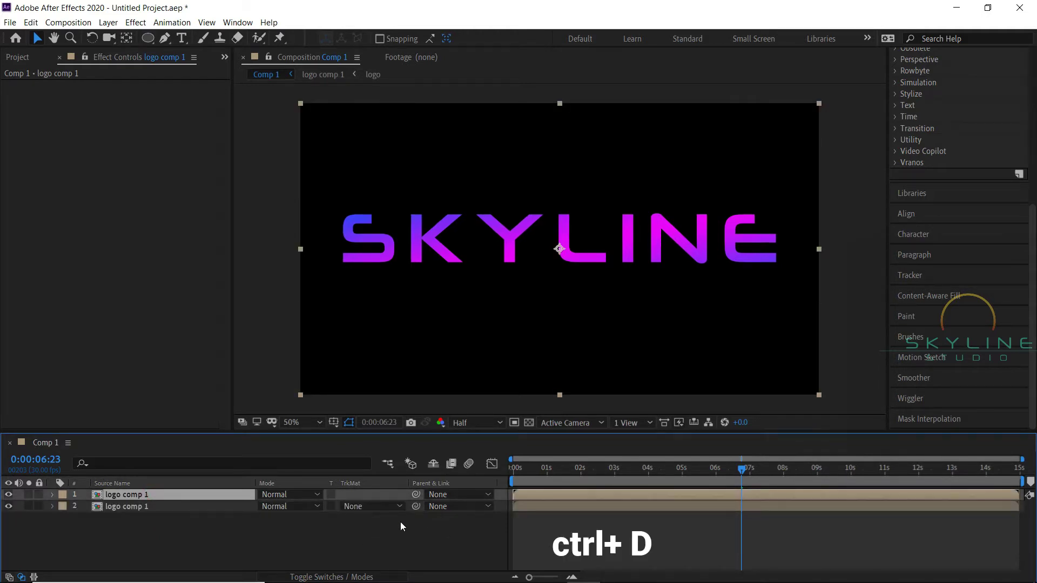
pyautogui.click(386, 507)
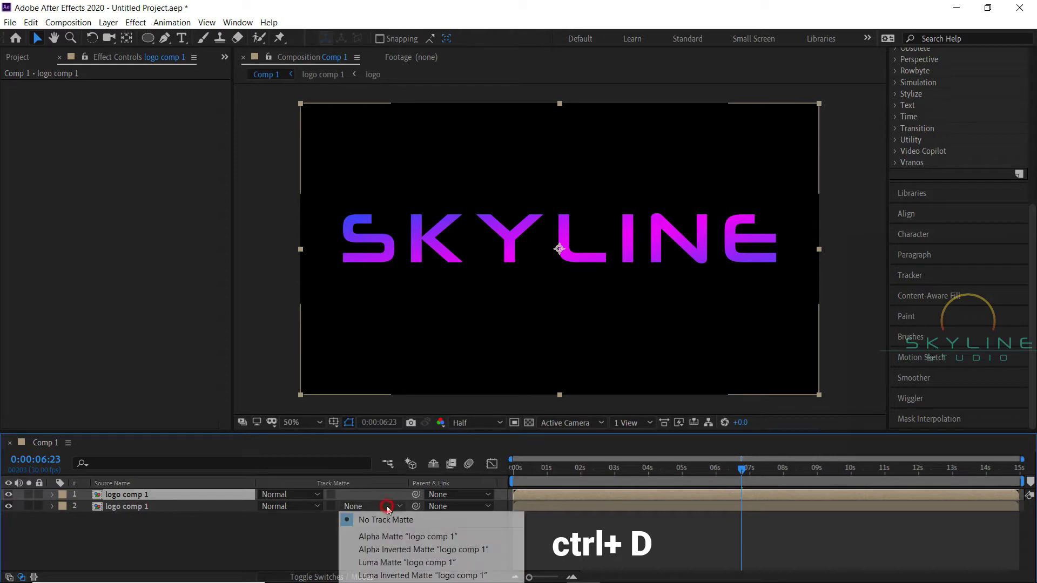
pyautogui.click(398, 552)
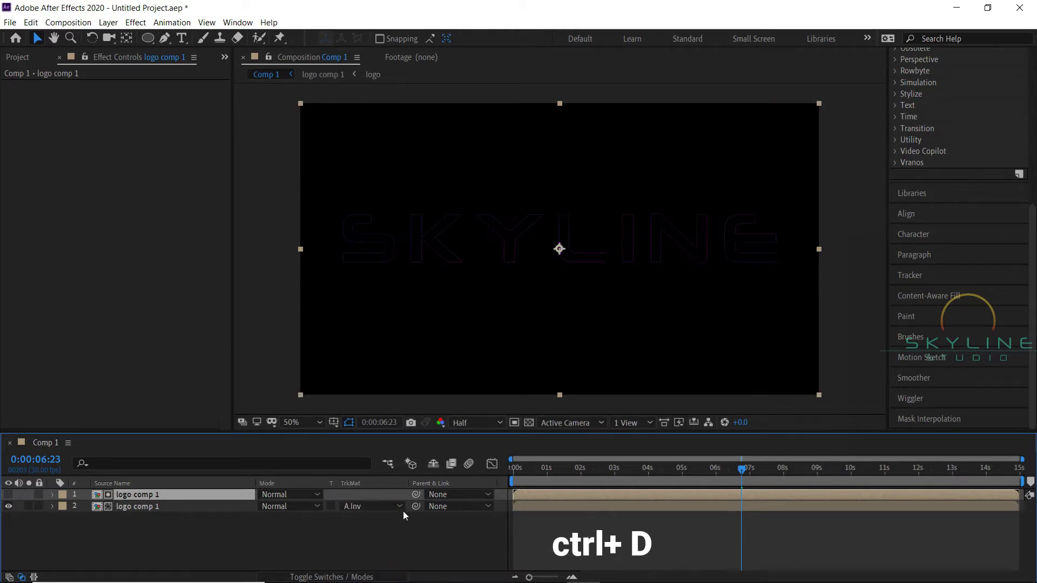
# Shift the lower logo comp 1 layer about half a second earlier and preview the animation from the start
pyautogui.click(560, 506)
pyautogui.moveTo(556, 507); pyautogui.dragTo(547, 507)
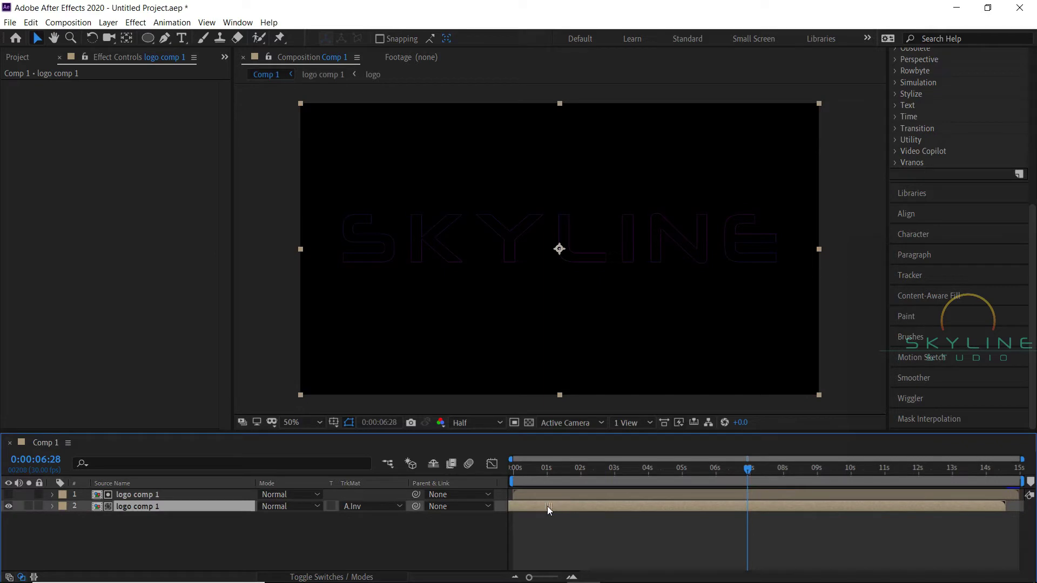
pyautogui.moveTo(751, 474); pyautogui.dragTo(465, 494)
pyautogui.press('space')
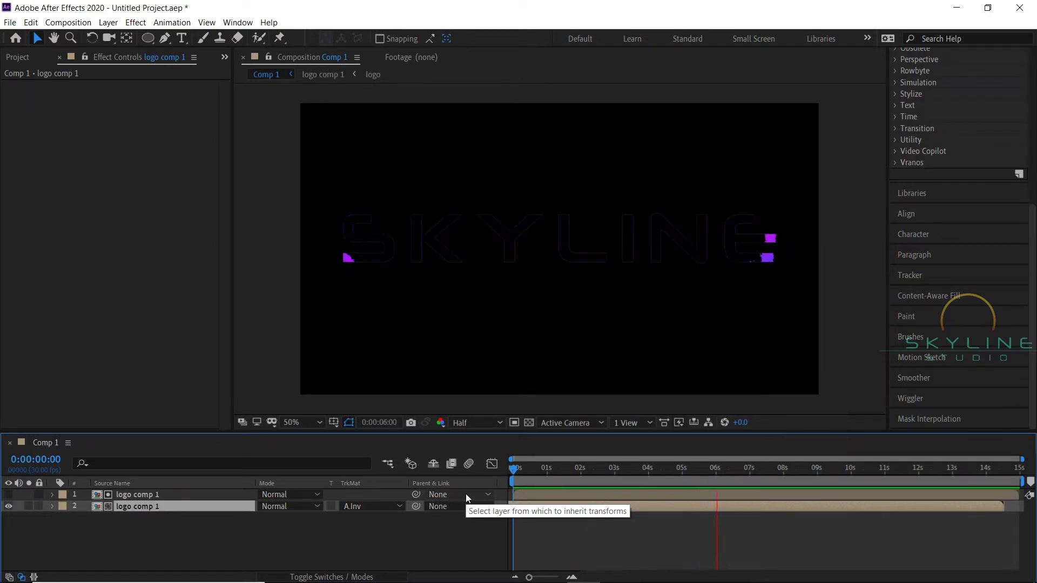
pyautogui.press('space')
# Apply the Simple Choker effect to the upper logo comp 1 layer with Choke Matte set to -2
pyautogui.hotkey('ctrl', 'Up')
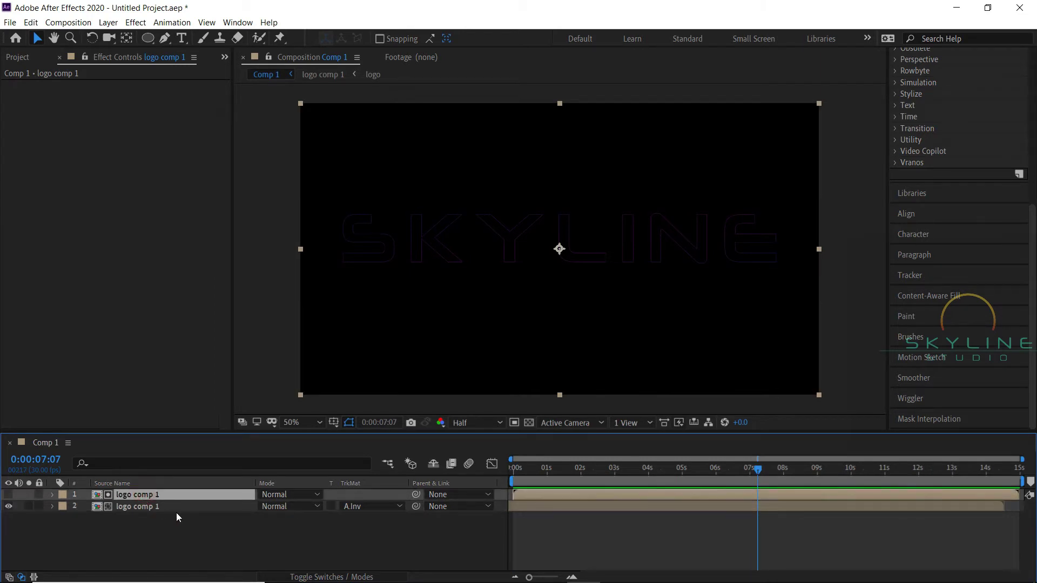
pyautogui.hotkey('ctrl', 'space')
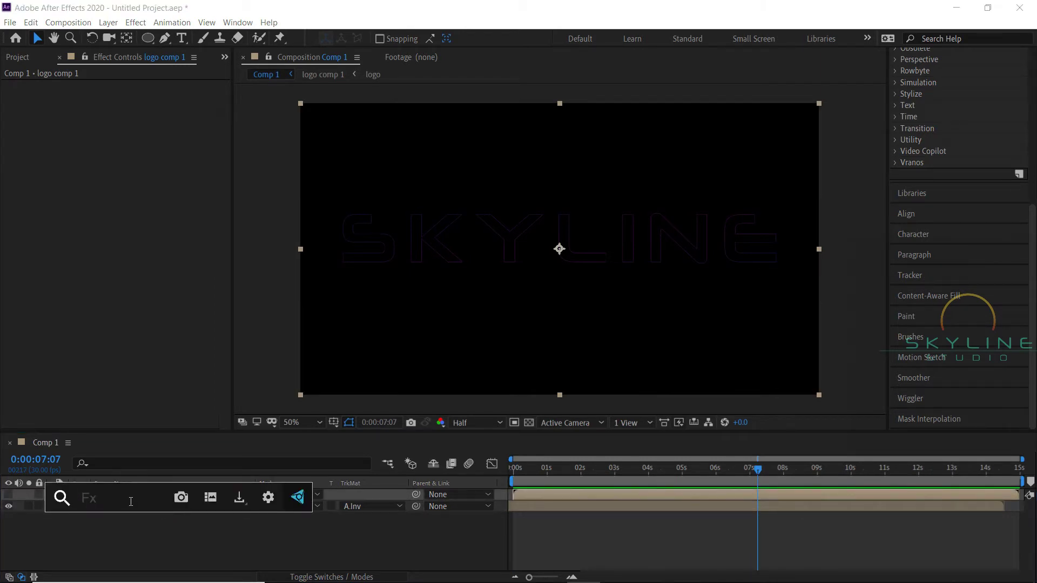
pyautogui.write('simp')
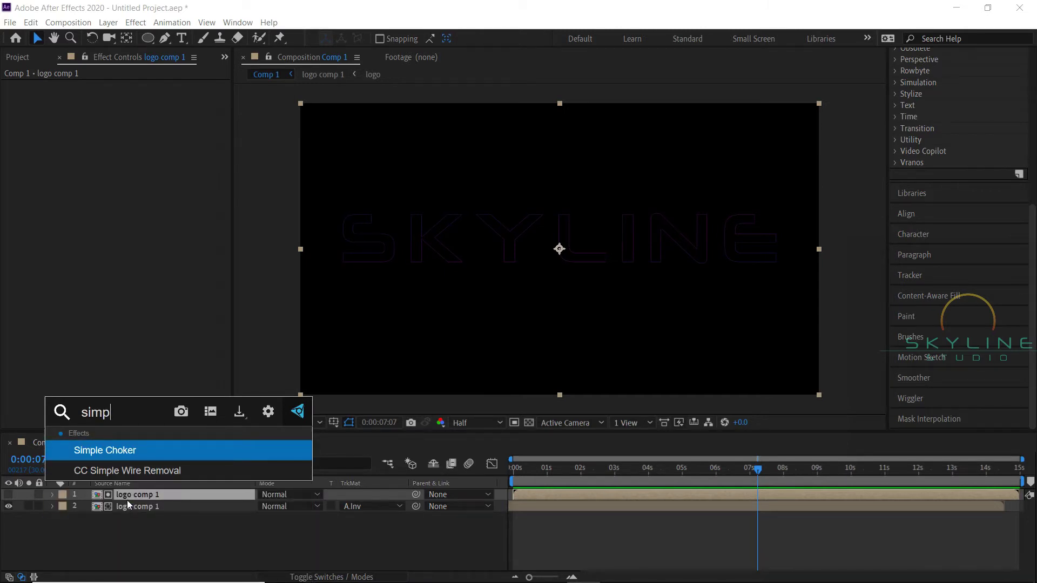
pyautogui.press('Return')
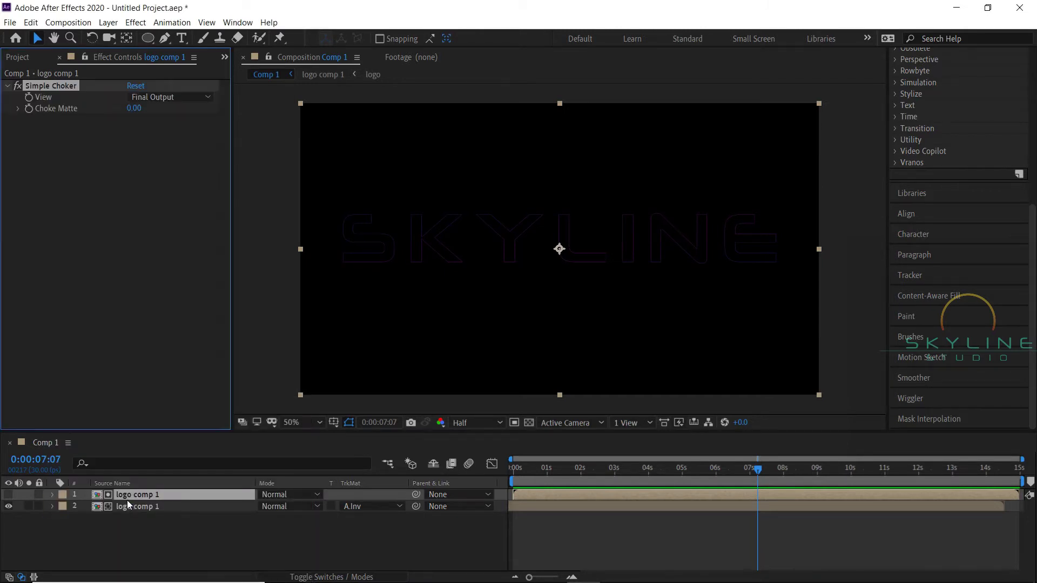
pyautogui.click(137, 113)
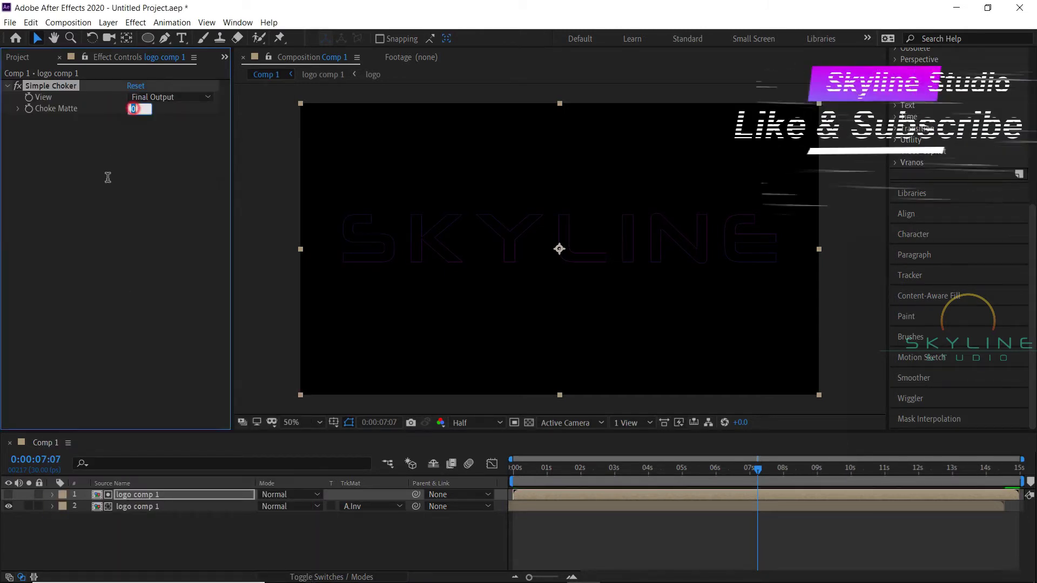
pyautogui.write('-2')
pyautogui.press('Return')
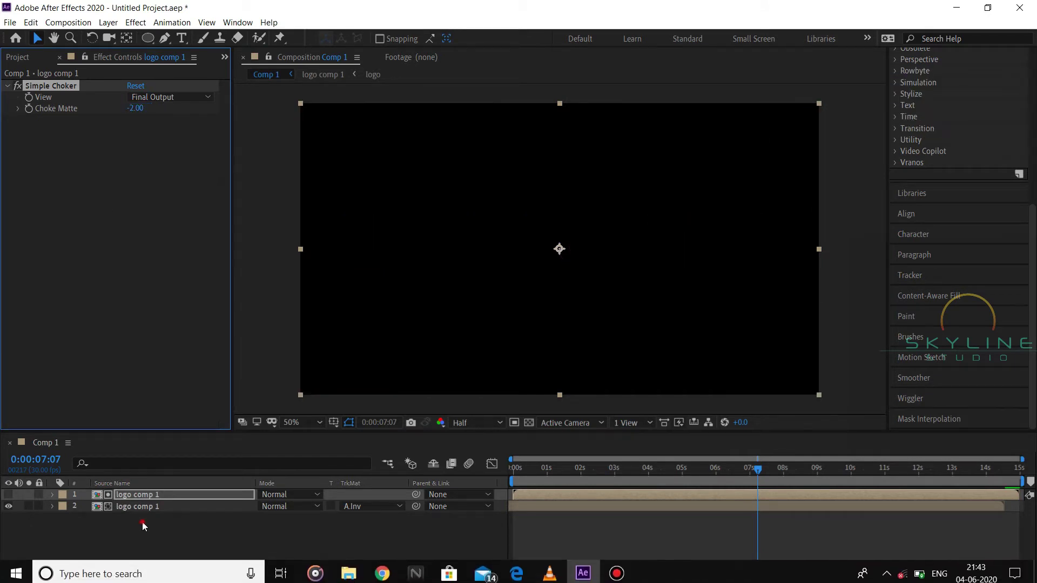
# Pre-compose both logo comp 1 layers as "logo comp 2", moving all attributes into the new composition
pyautogui.moveTo(171, 530); pyautogui.dragTo(154, 492)
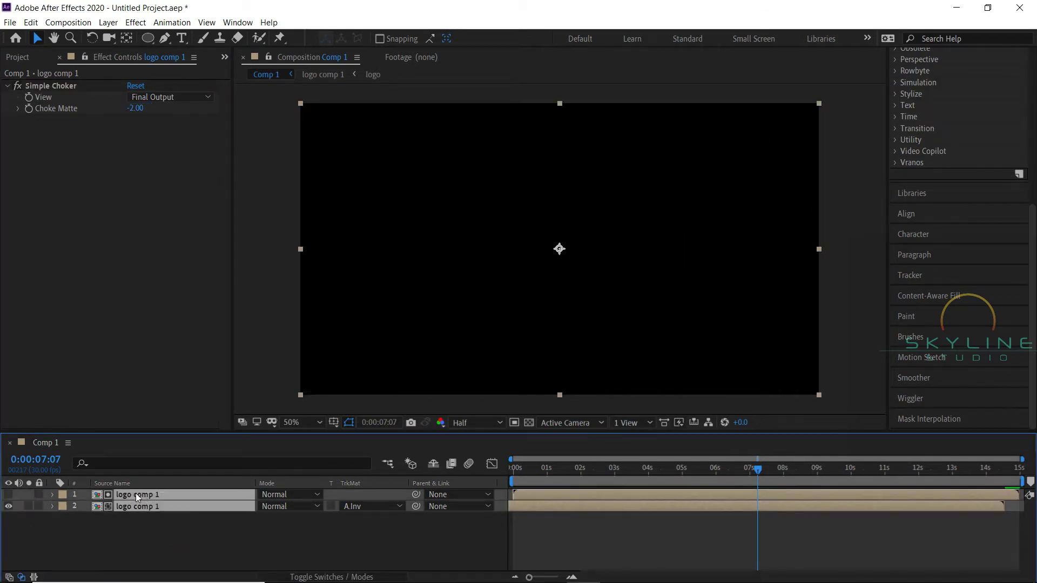
pyautogui.rightClick(135, 494)
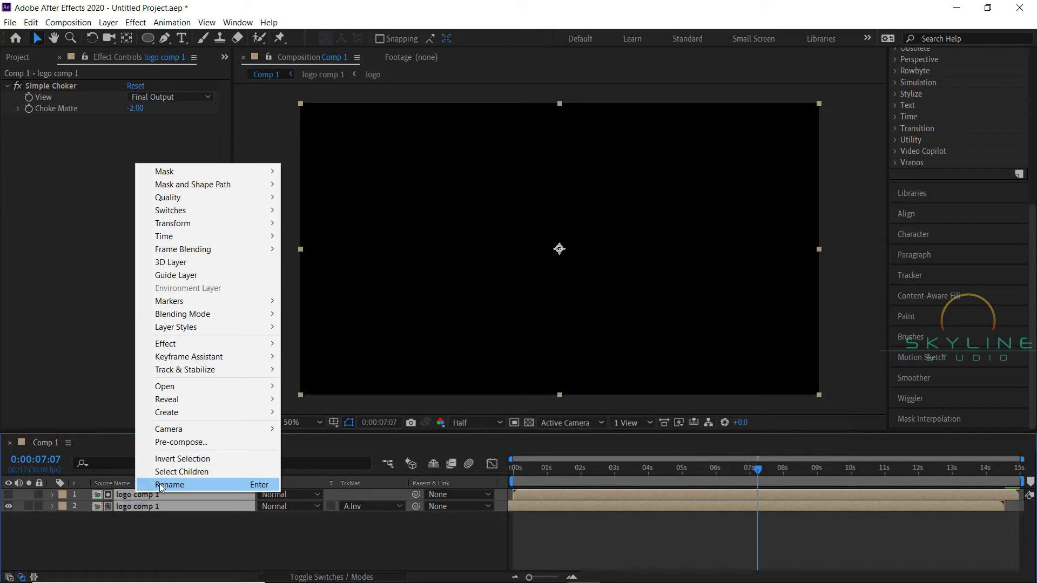
pyautogui.click(181, 442)
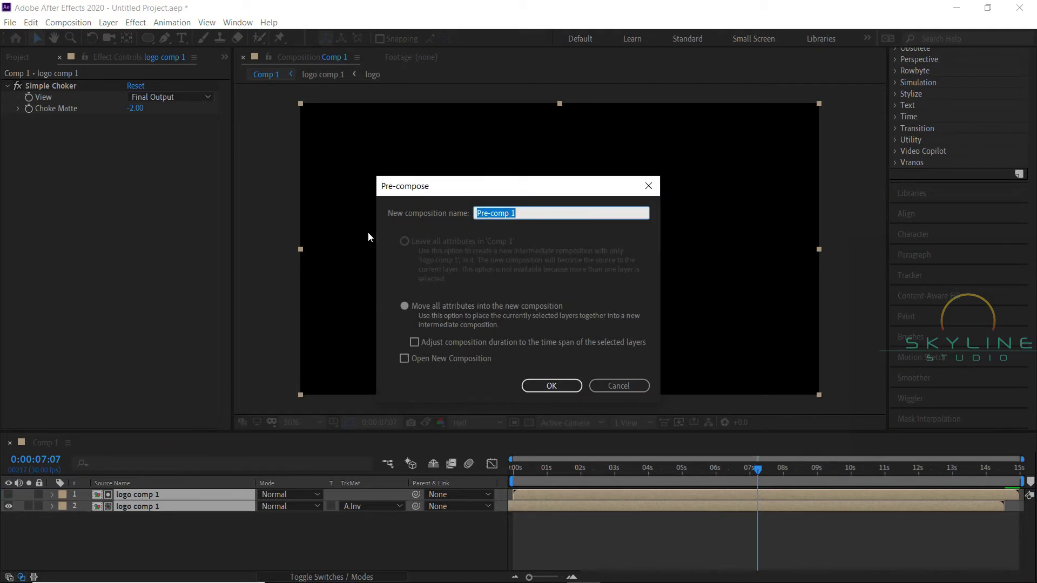
pyautogui.click(411, 307)
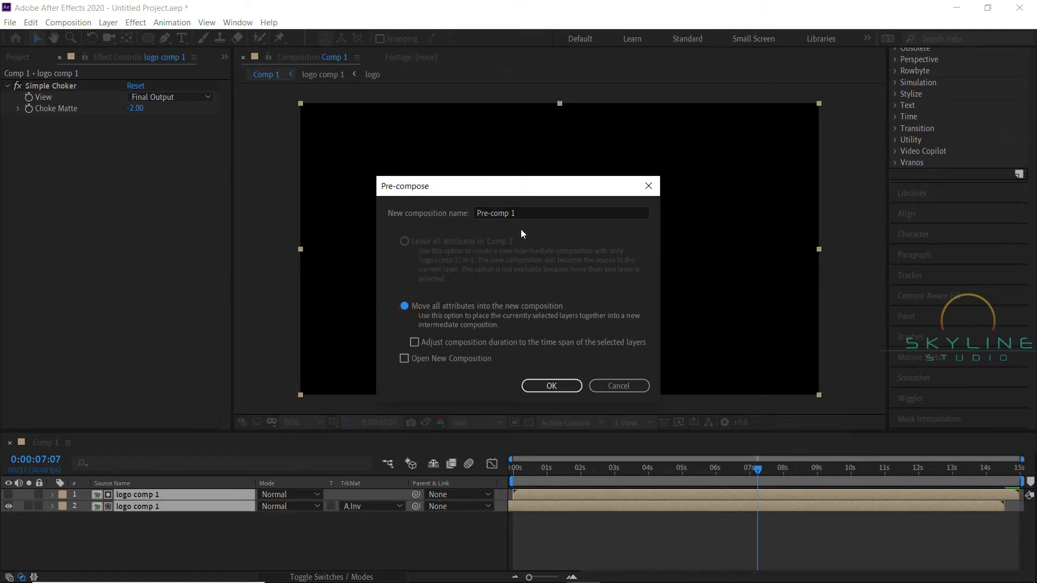
pyautogui.click(521, 212)
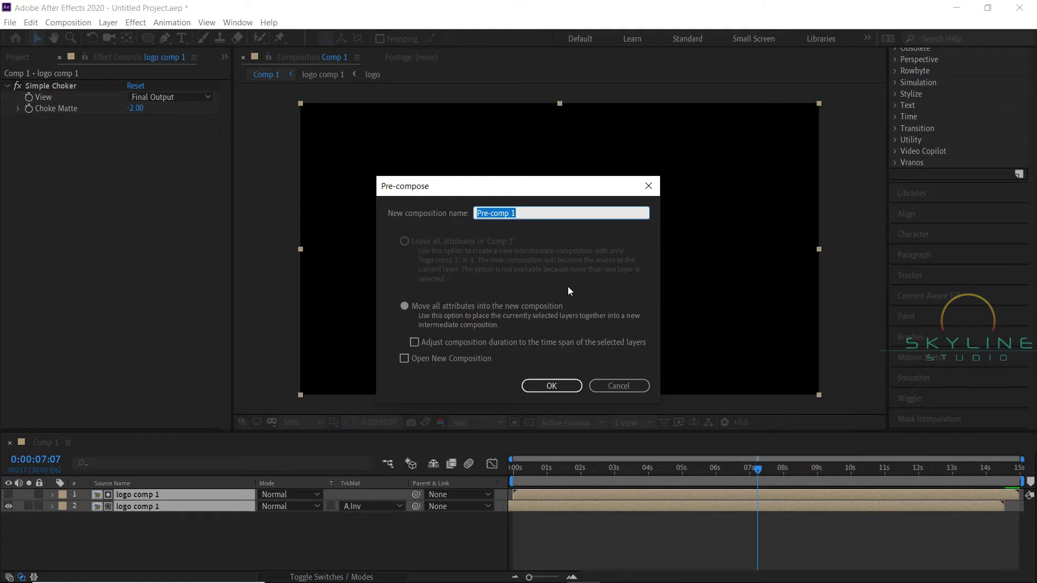
pyautogui.write('logo comp 2')
pyautogui.press('Return')
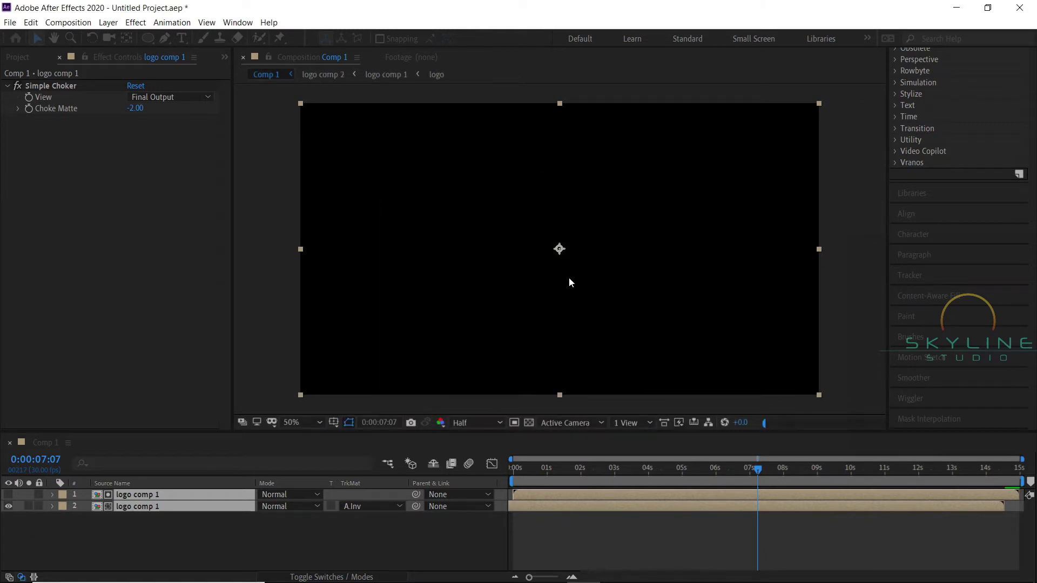
pyautogui.click(187, 528)
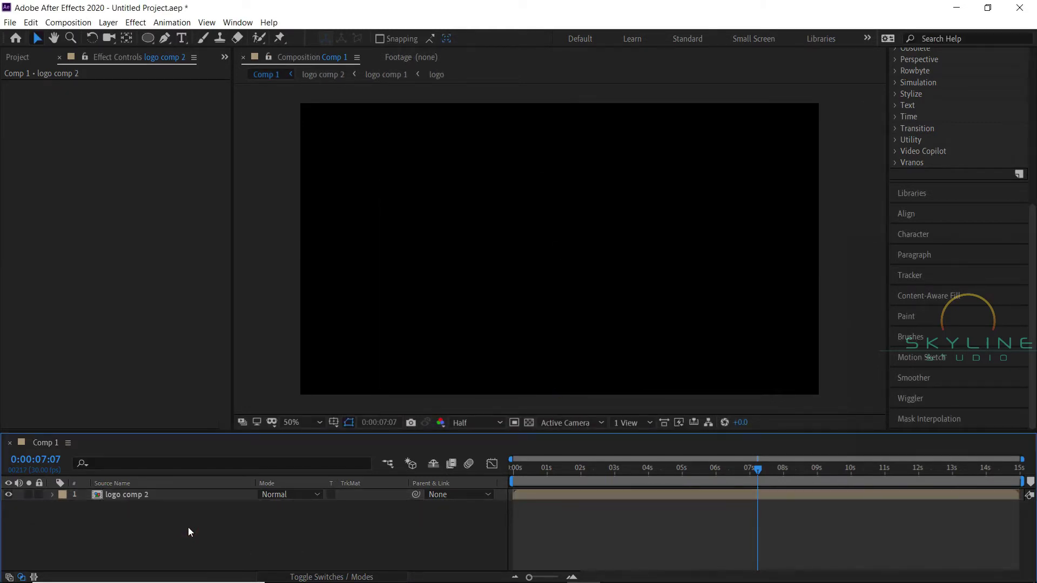
# Add Shape Layer 1 Comp 1 above logo comp 2 and set logo comp 2's track matte to Alpha Inverted
pyautogui.click(134, 496)
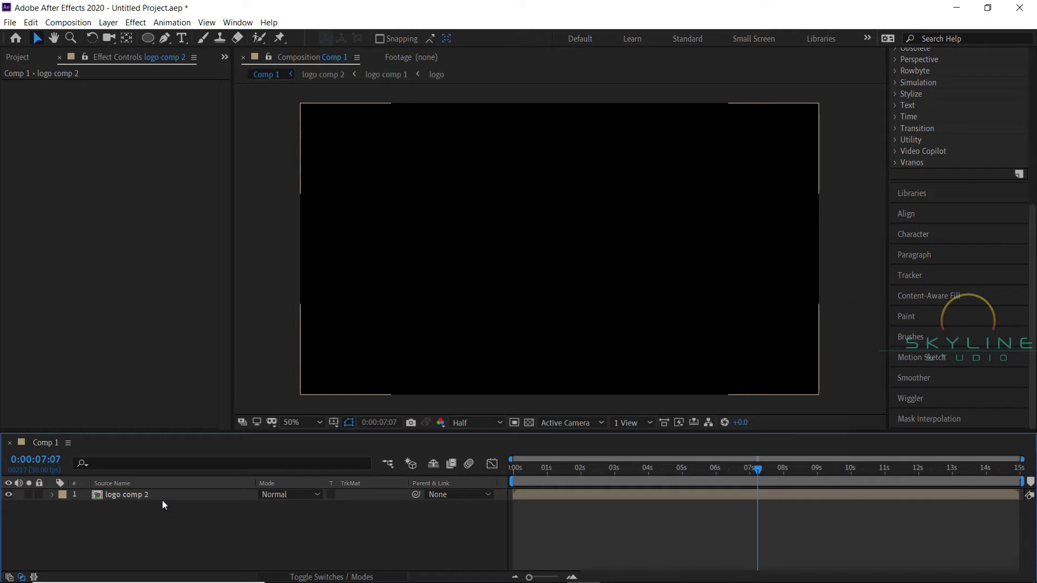
pyautogui.click(18, 57)
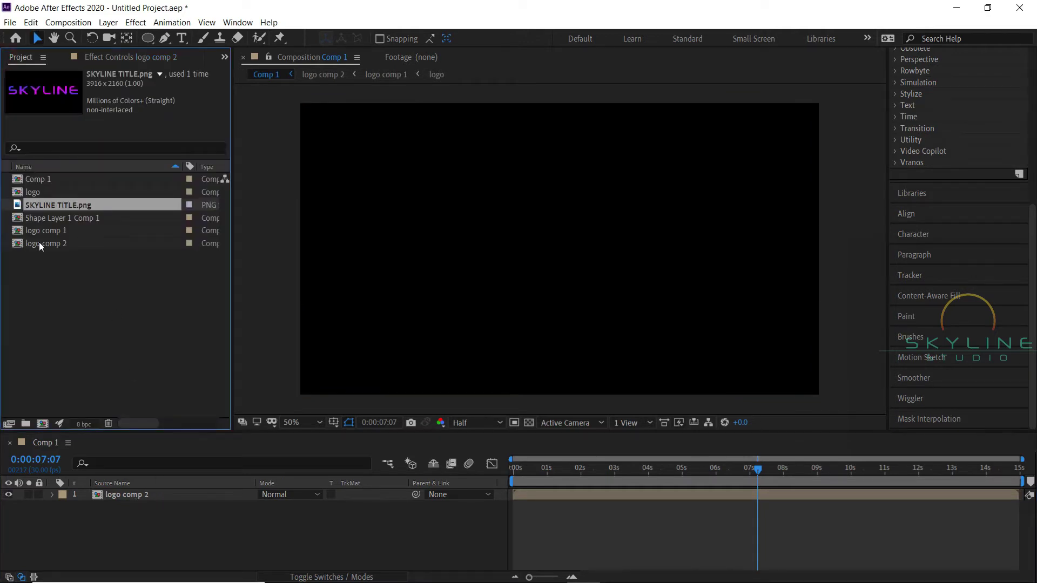
pyautogui.click(63, 284)
pyautogui.moveTo(62, 230); pyautogui.dragTo(116, 389)
pyautogui.moveTo(129, 483); pyautogui.dragTo(131, 493)
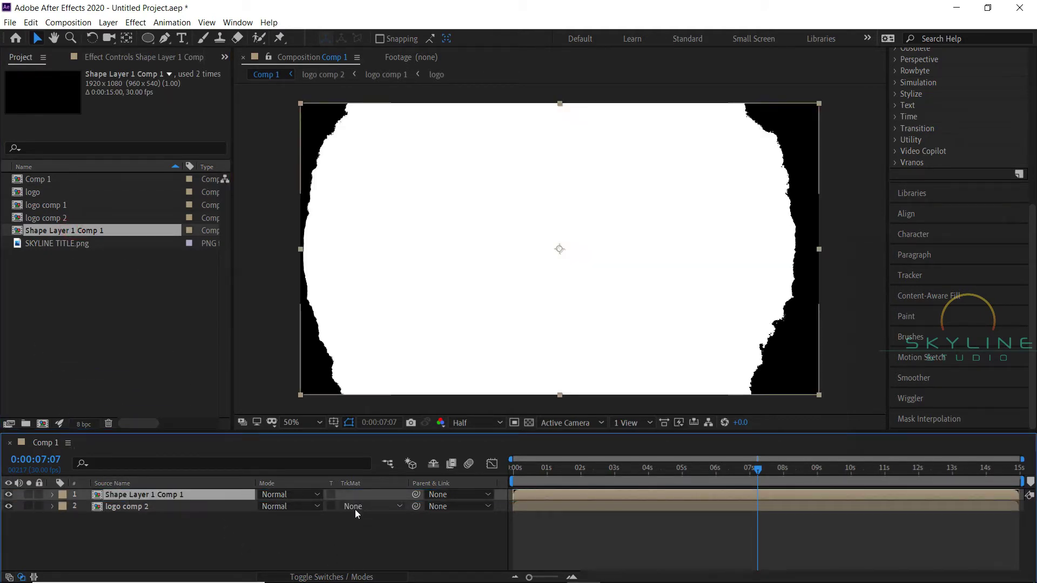
pyautogui.click(388, 508)
pyautogui.click(394, 550)
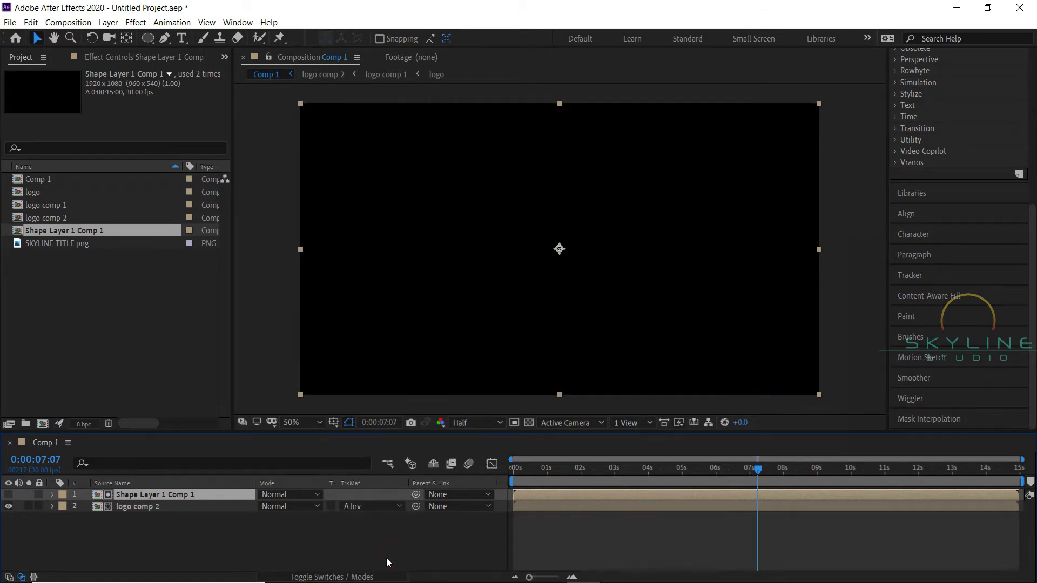
# Shift the Shape Layer 1 Comp 1 layer later in time so it starts at 0:00:00:15
pyautogui.click(223, 517)
pyautogui.press('space')
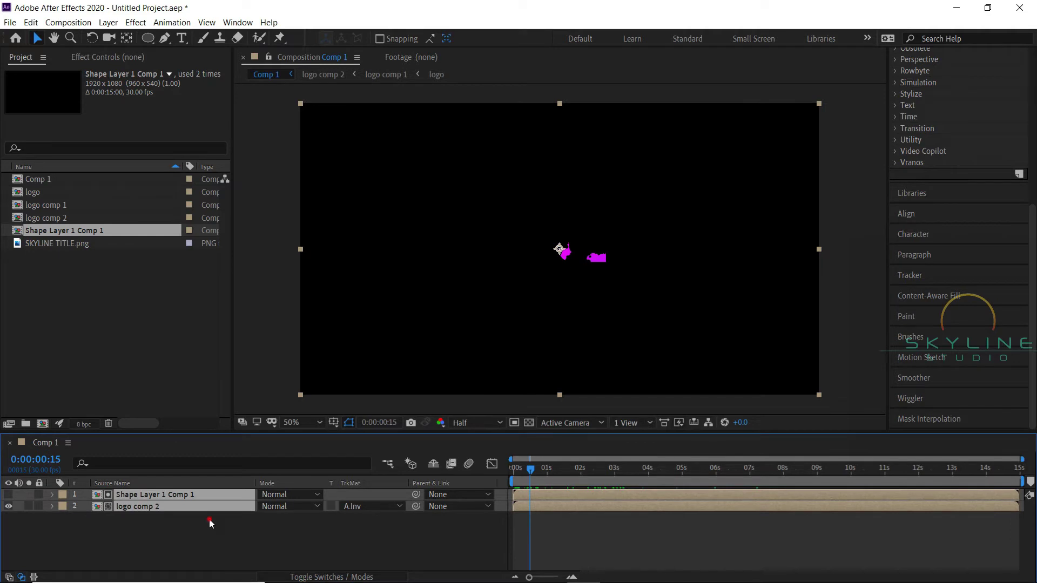
pyautogui.click(182, 495)
pyautogui.moveTo(549, 494); pyautogui.dragTo(562, 494)
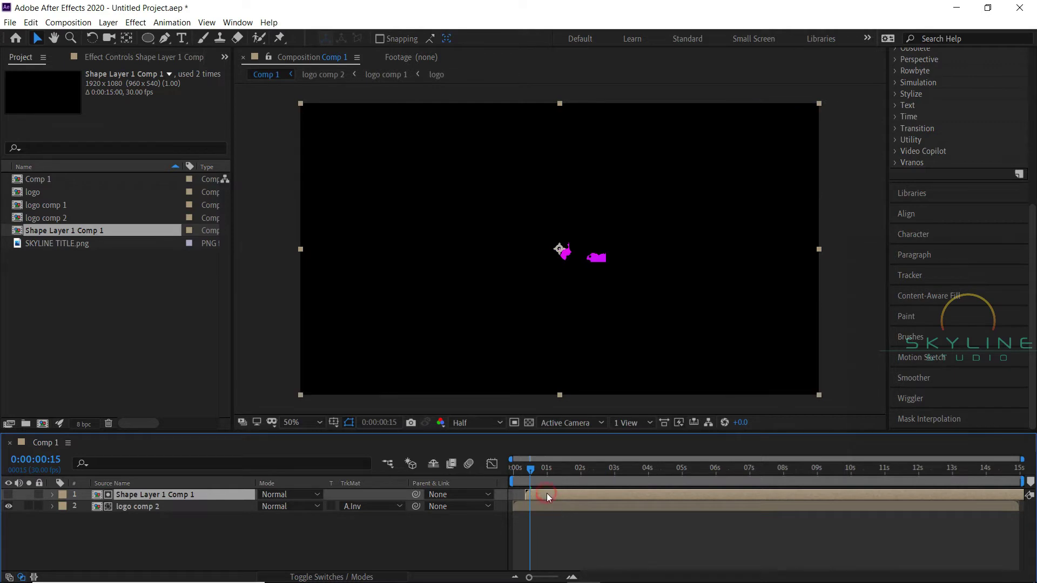
# Pre-compose Shape Layer 1 Comp 1 and logo comp 2 together as "logo comp 3", moving all attributes into the new composition
pyautogui.moveTo(366, 546); pyautogui.dragTo(151, 498)
pyautogui.rightClick(167, 495)
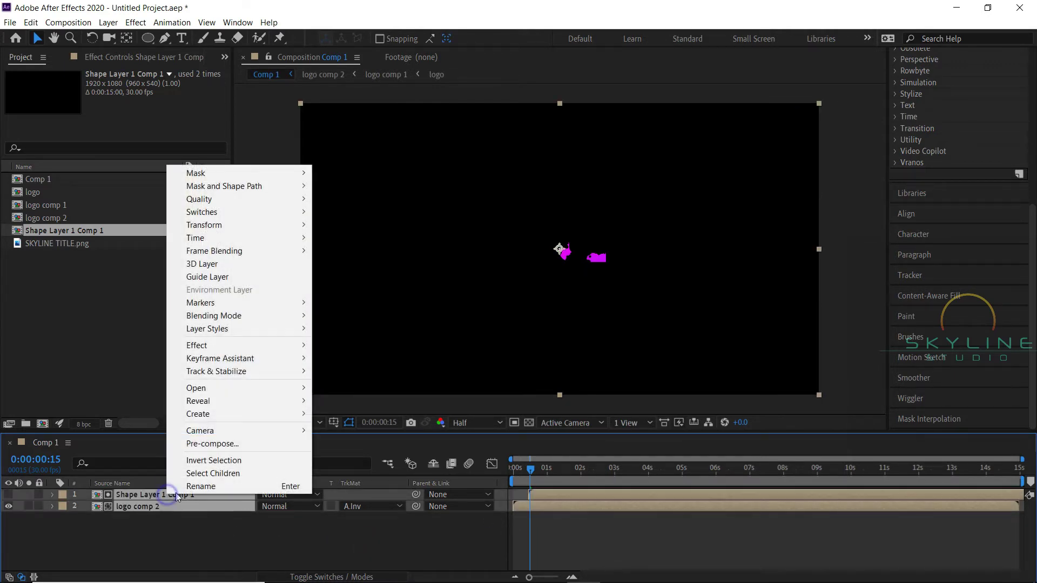
pyautogui.click(204, 445)
pyautogui.write('logo comp 3')
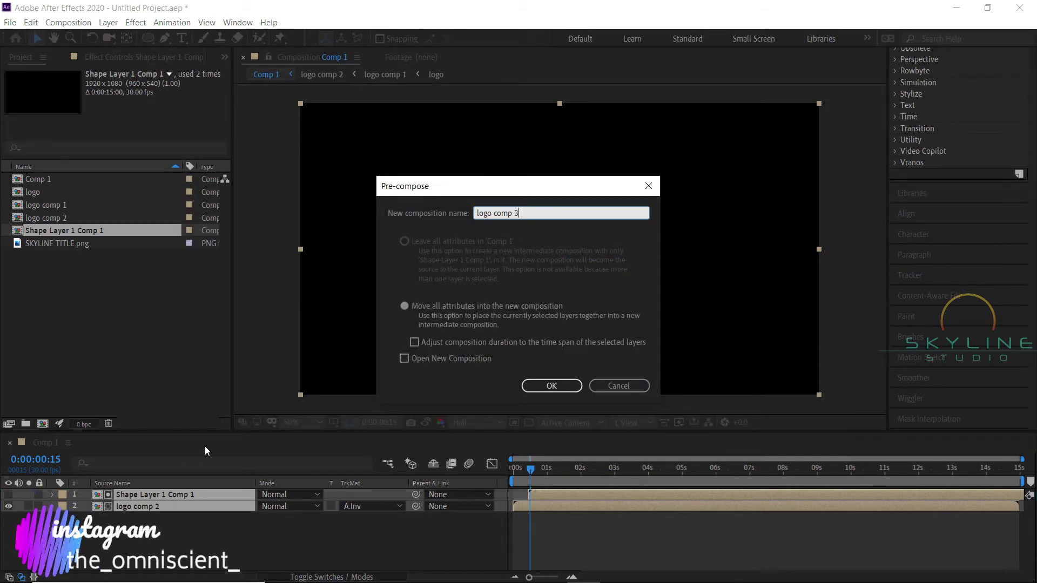
pyautogui.press('Return')
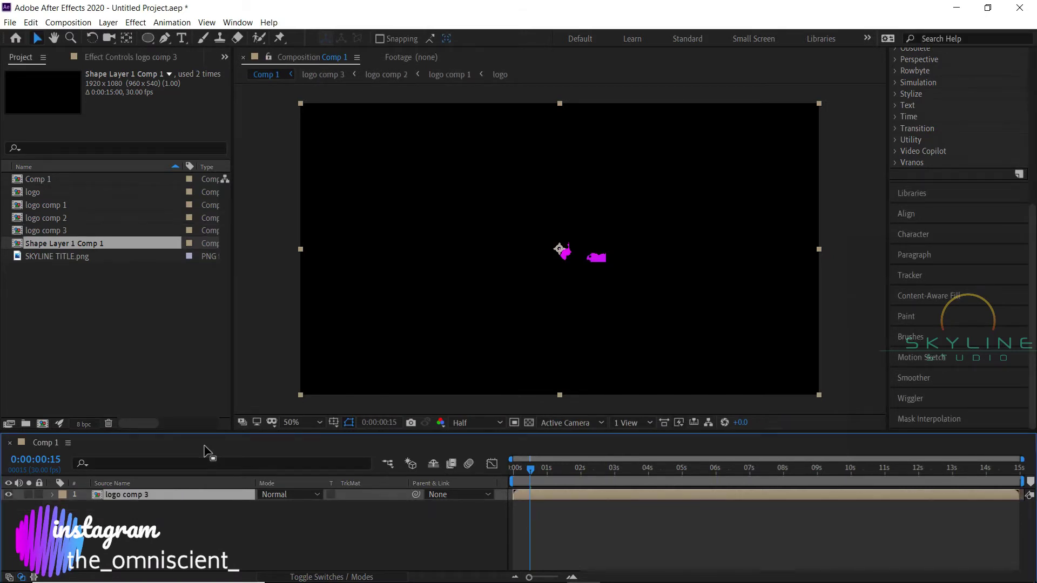
# Create a new 1920 x 1080 composition named "particles" at 30 fps with a duration of 0:00:15:00
pyautogui.click(144, 520)
pyautogui.click(86, 22)
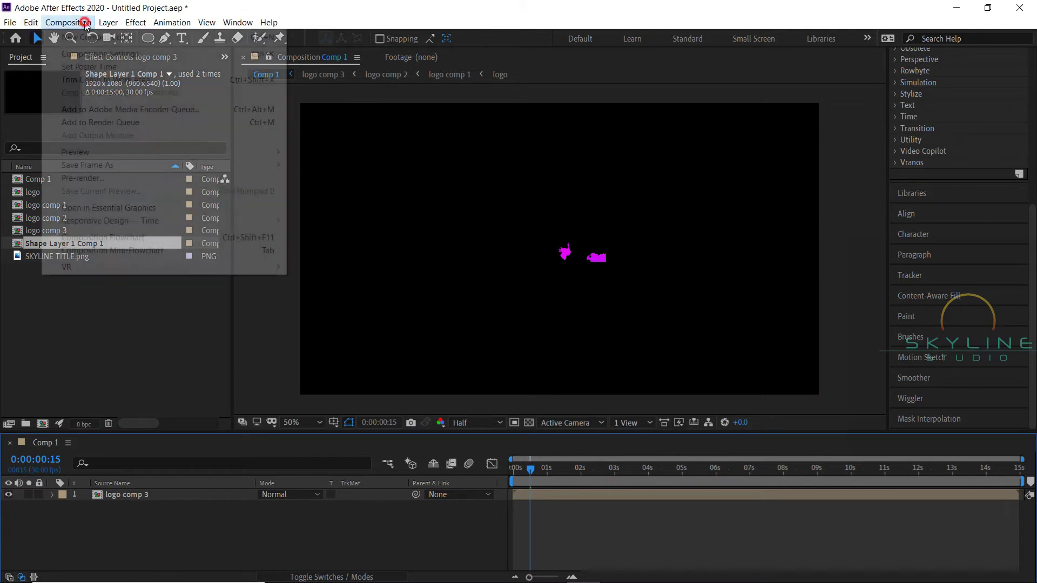
pyautogui.click(73, 36)
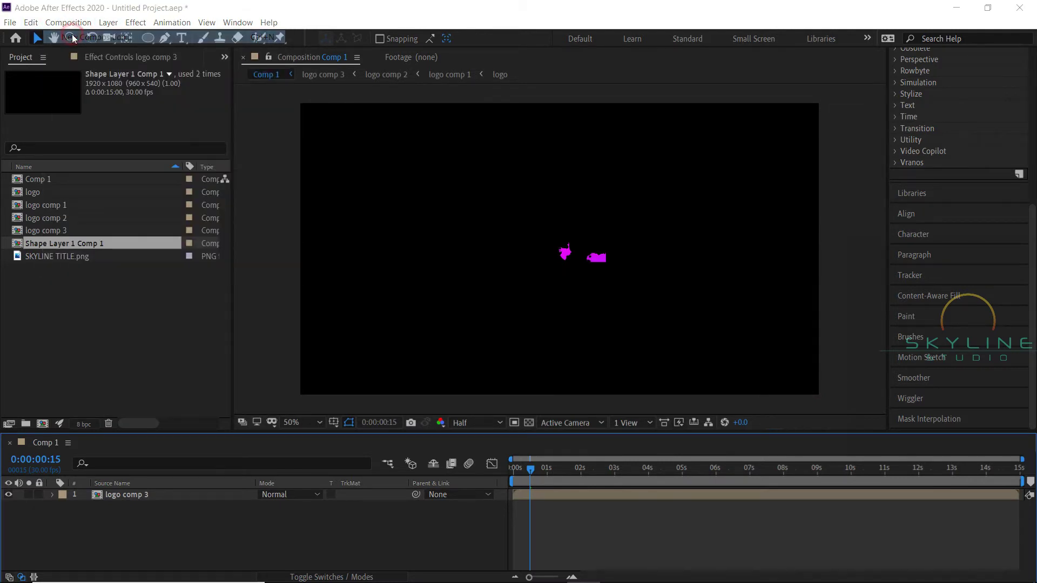
pyautogui.write('pa')
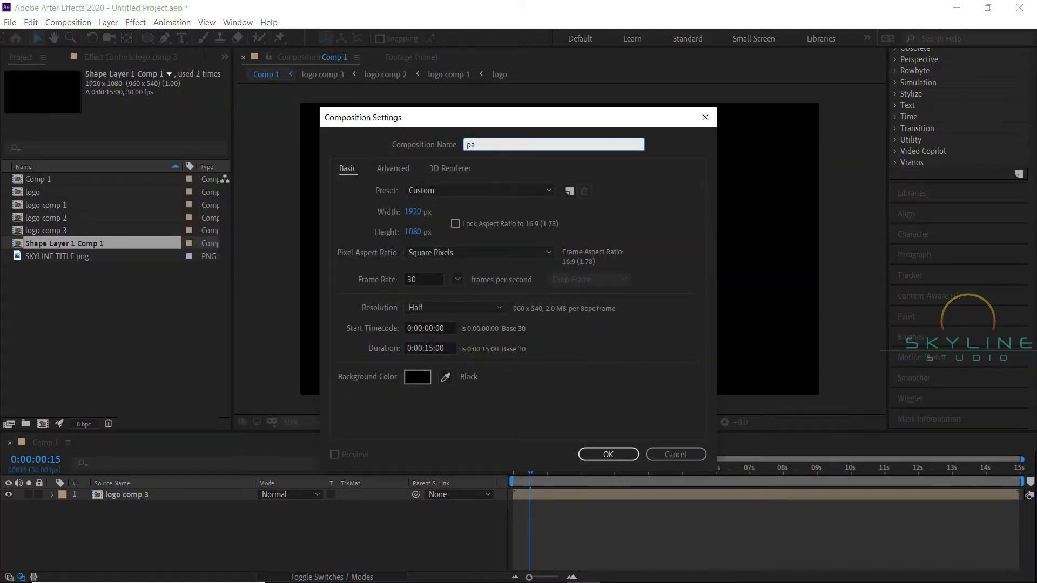
pyautogui.write('rticles')
pyautogui.click(580, 454)
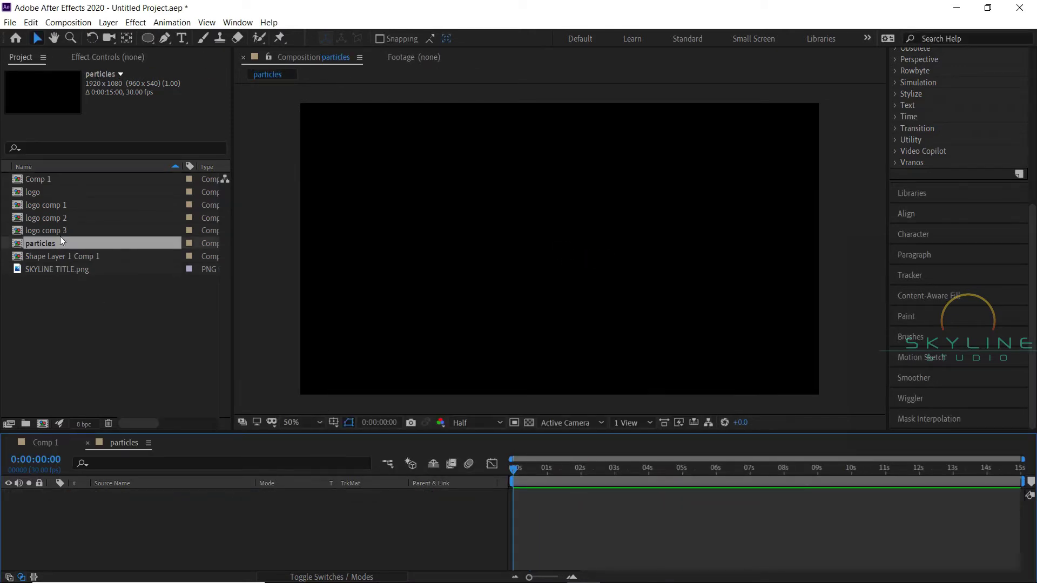
# Add logo comp 3 to the particles composition and create a 1920 x 1080 black solid named "particles" above it
pyautogui.moveTo(57, 232); pyautogui.dragTo(141, 500)
pyautogui.rightClick(126, 524)
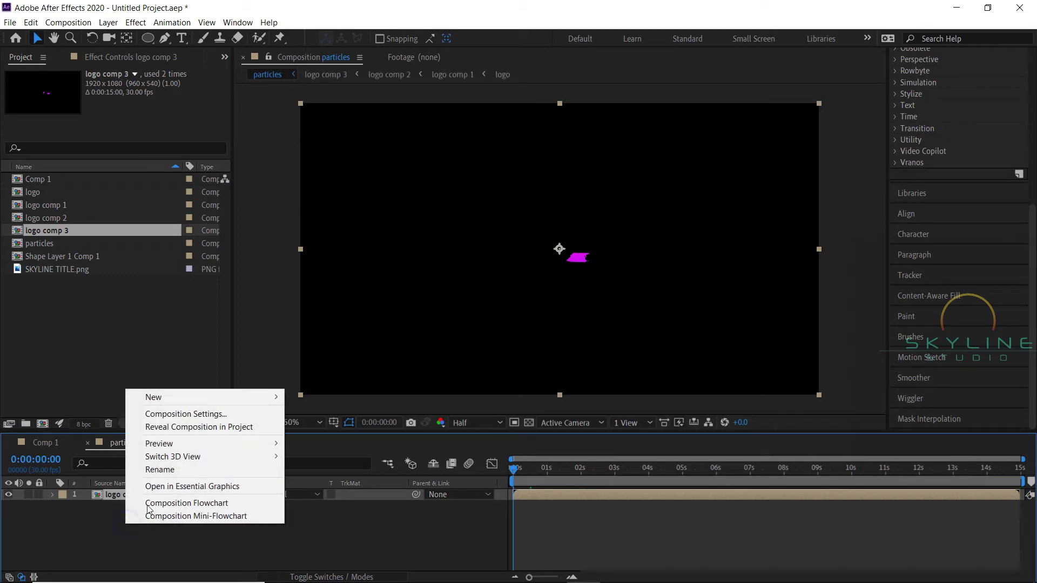
pyautogui.moveTo(238, 398)
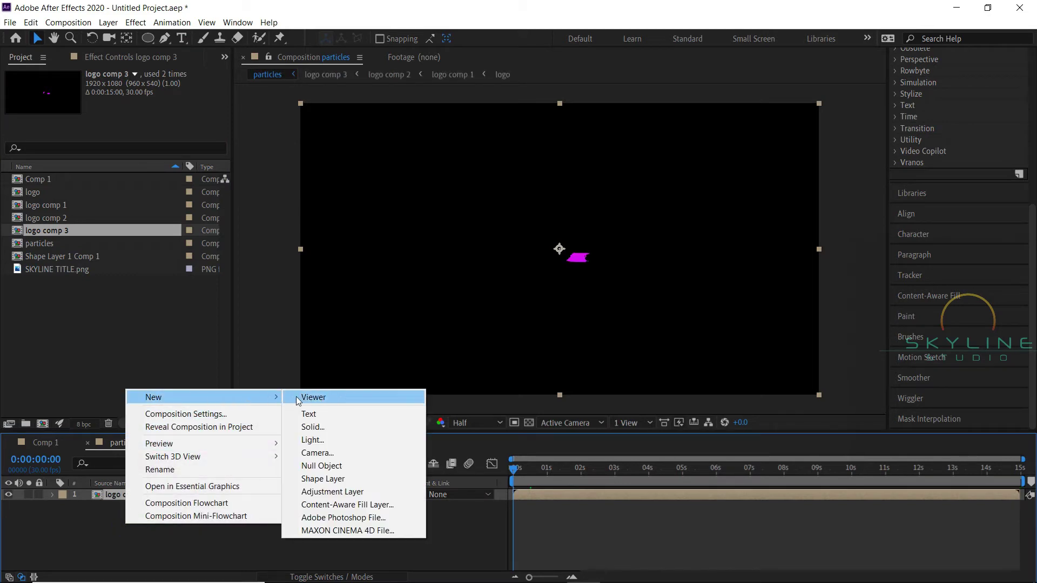
pyautogui.click(311, 427)
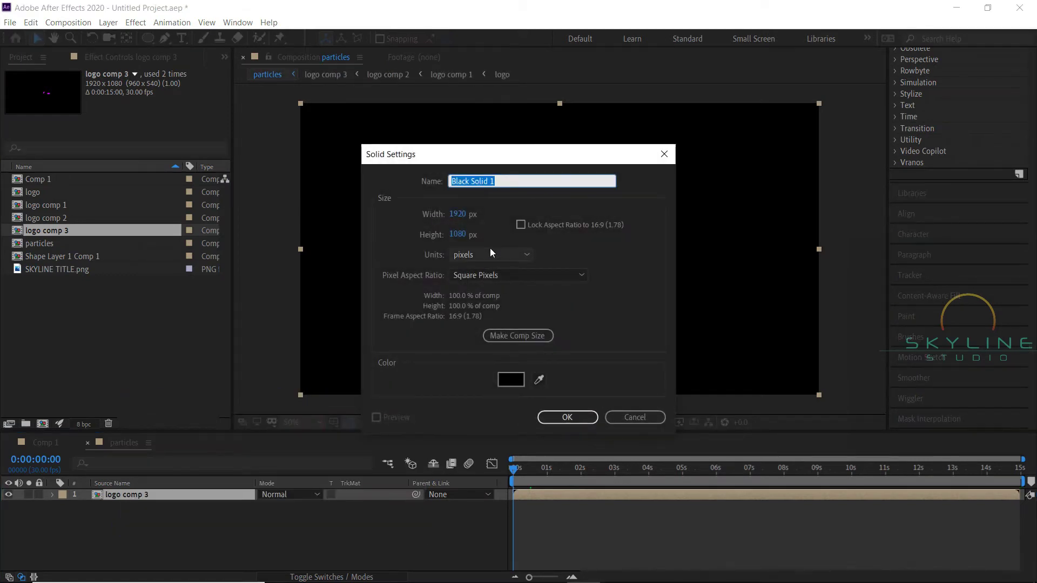
pyautogui.write('particles')
pyautogui.press('Return')
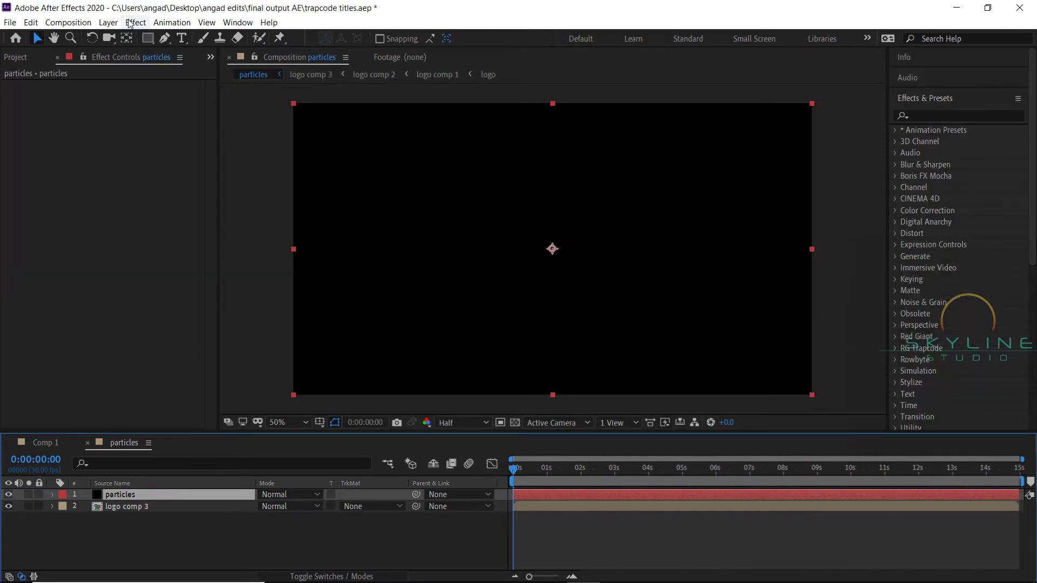
# Apply the RG Trapcode Particular effect to the particles solid
pyautogui.click(136, 22)
pyautogui.moveTo(281, 318)
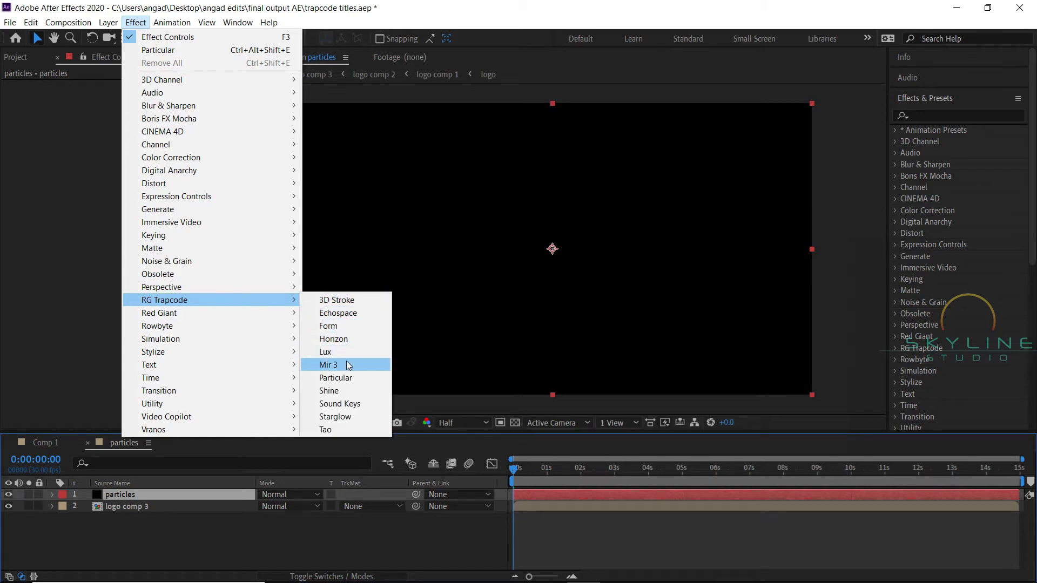
pyautogui.click(345, 379)
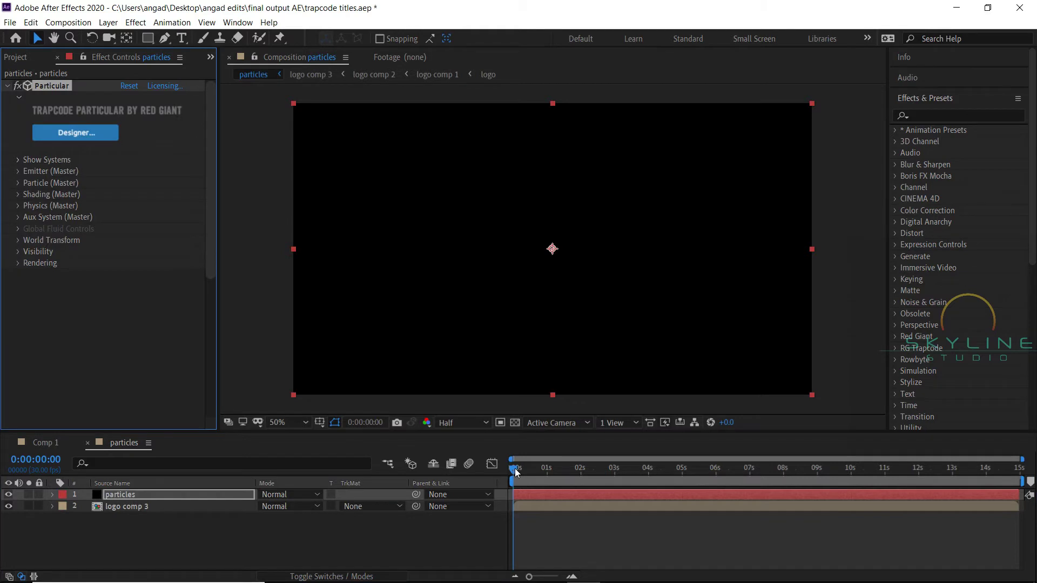
# At 0:00:02:01, set Particular's master emitter type to Layer and its Particles/sec to 450000
pyautogui.moveTo(515, 472); pyautogui.dragTo(679, 475)
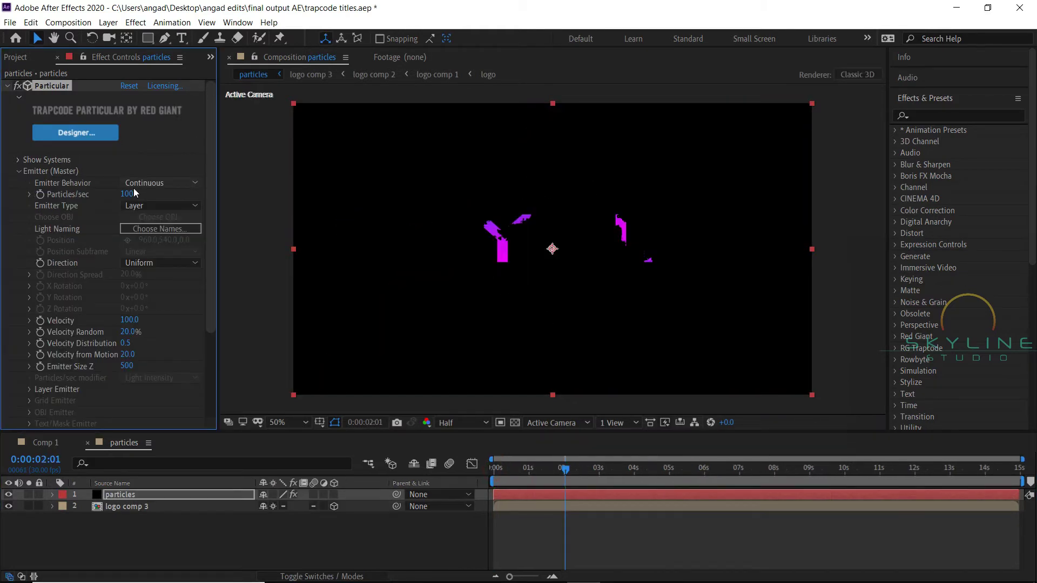
pyautogui.click(130, 194)
pyautogui.write('5000')
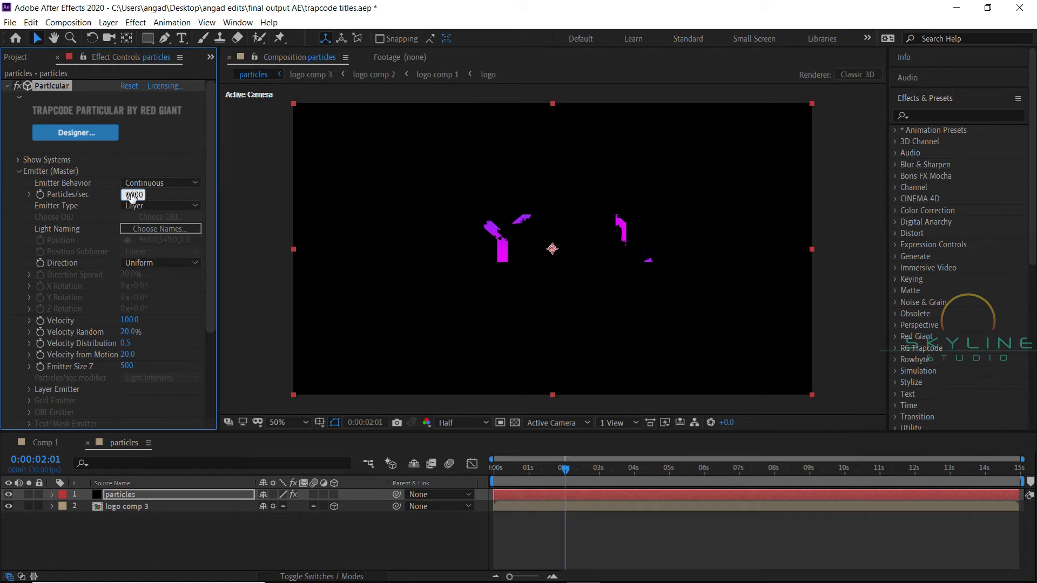
pyautogui.press('Return')
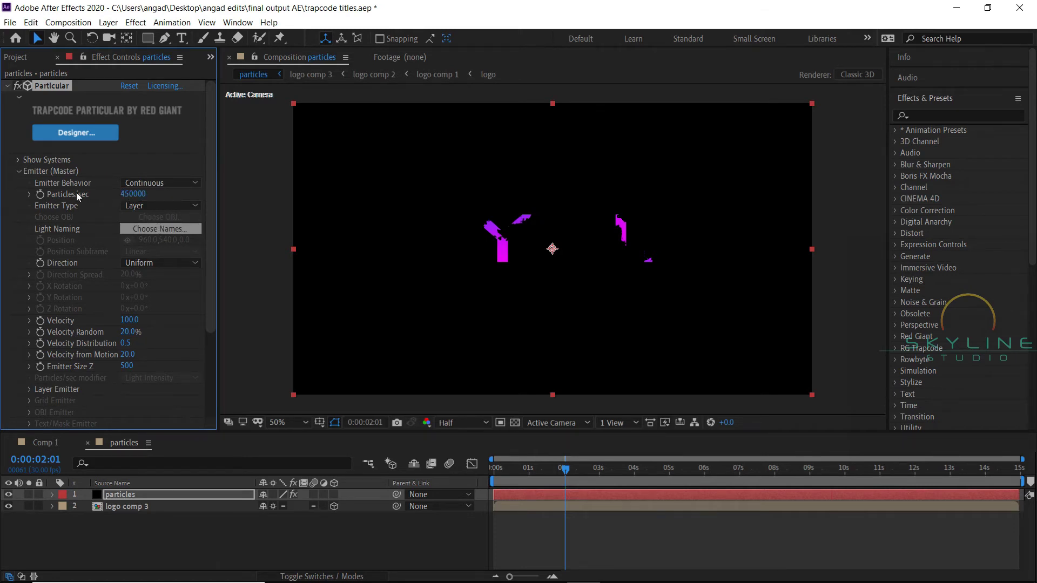
# Set the emitter's Velocity to 0 and its Velocity Random to 0%
pyautogui.click(129, 320)
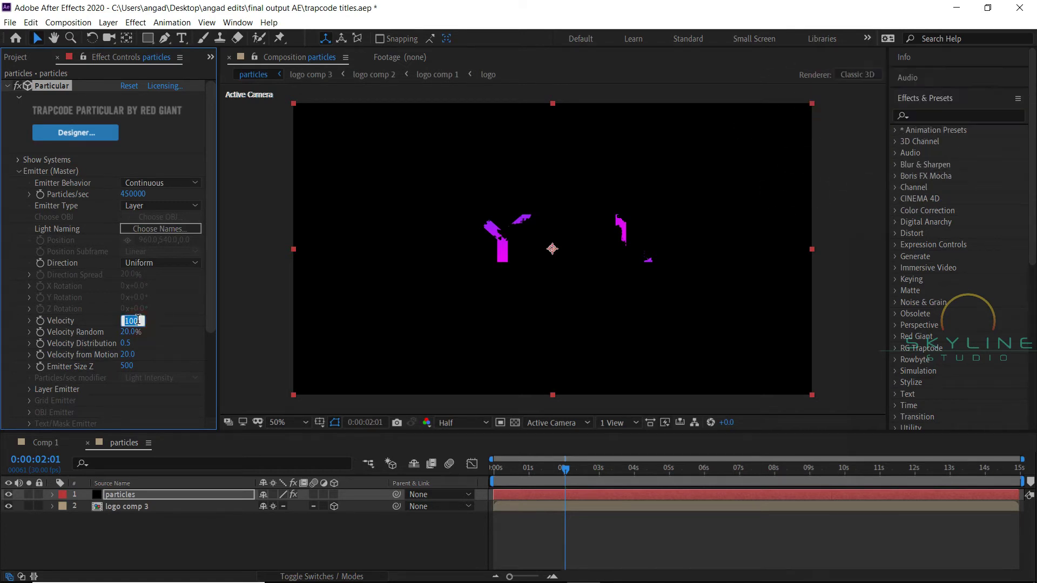
pyautogui.write('0')
pyautogui.press('Tab')
pyautogui.write('0')
# Assign logo comp 3 as the emitter layer, using its Effects & Masks as the source
pyautogui.scroll(-3, 83, 348)
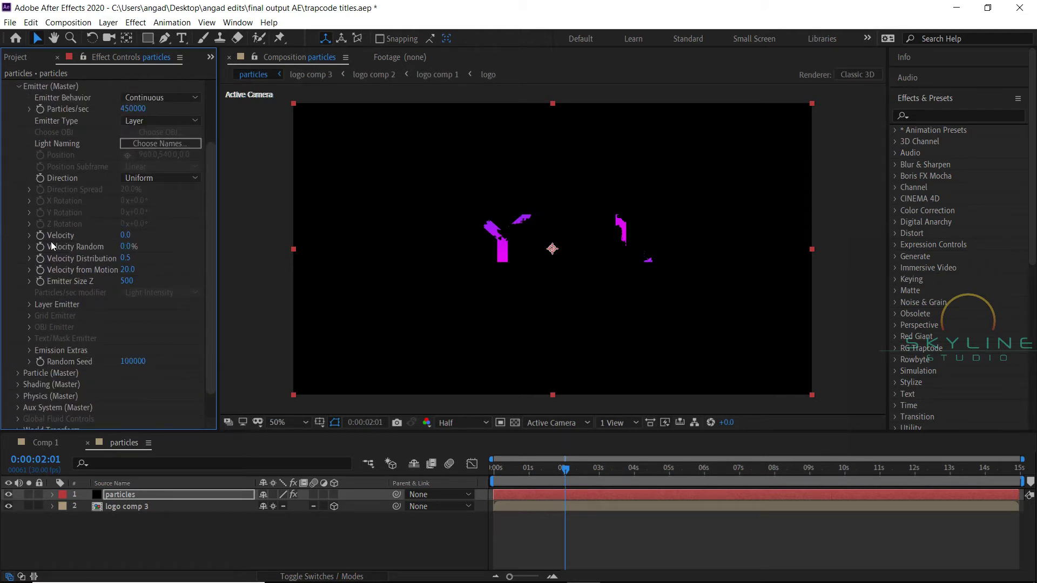
pyautogui.click(29, 305)
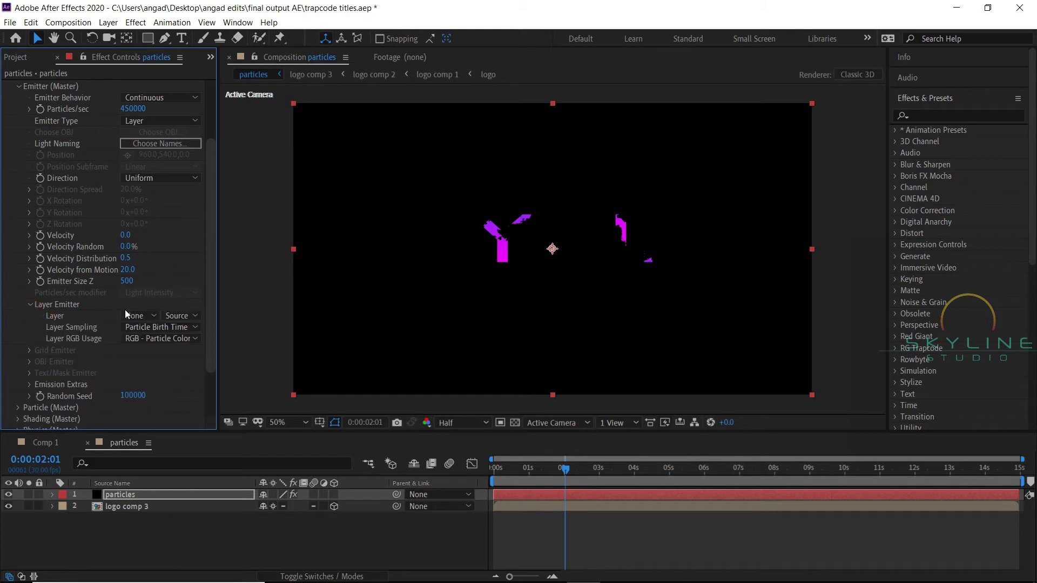
pyautogui.click(145, 315)
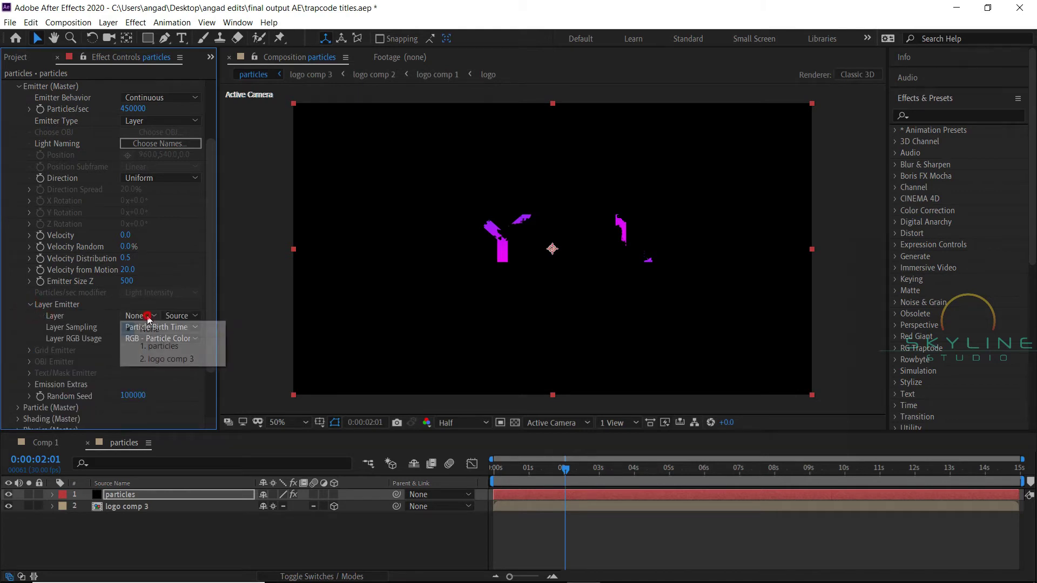
pyautogui.click(168, 359)
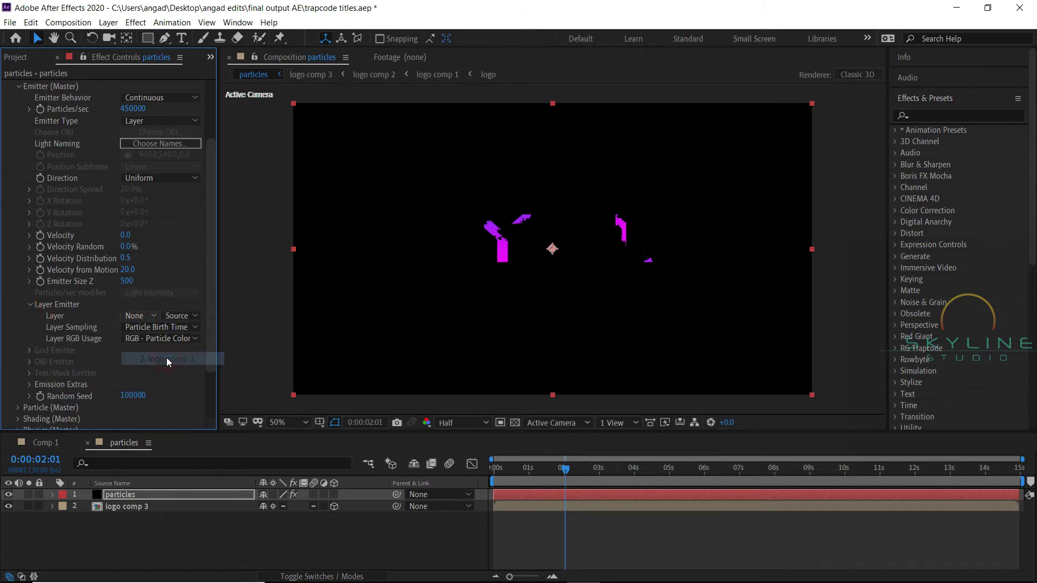
pyautogui.click(183, 319)
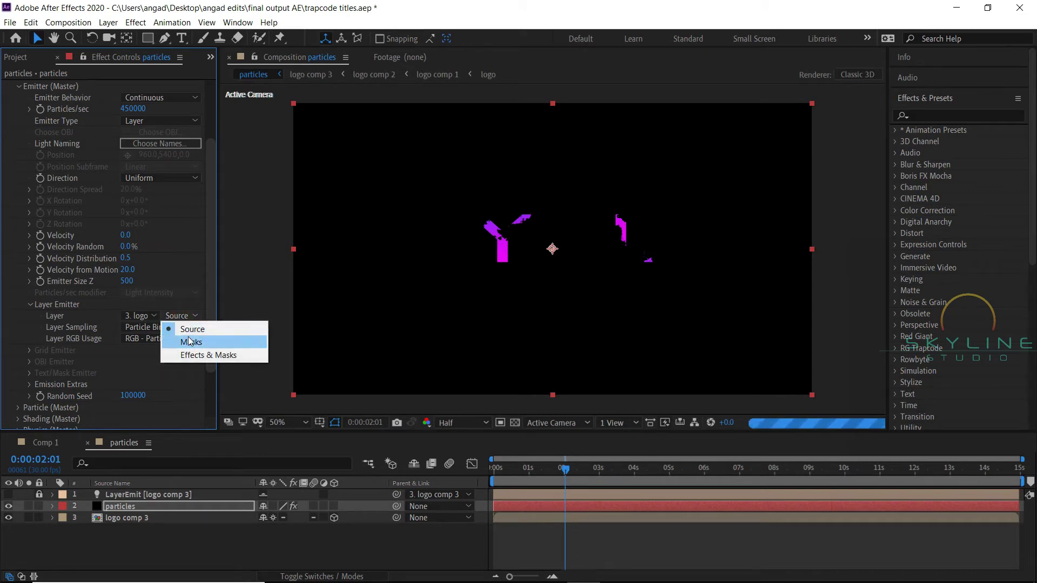
pyautogui.click(197, 356)
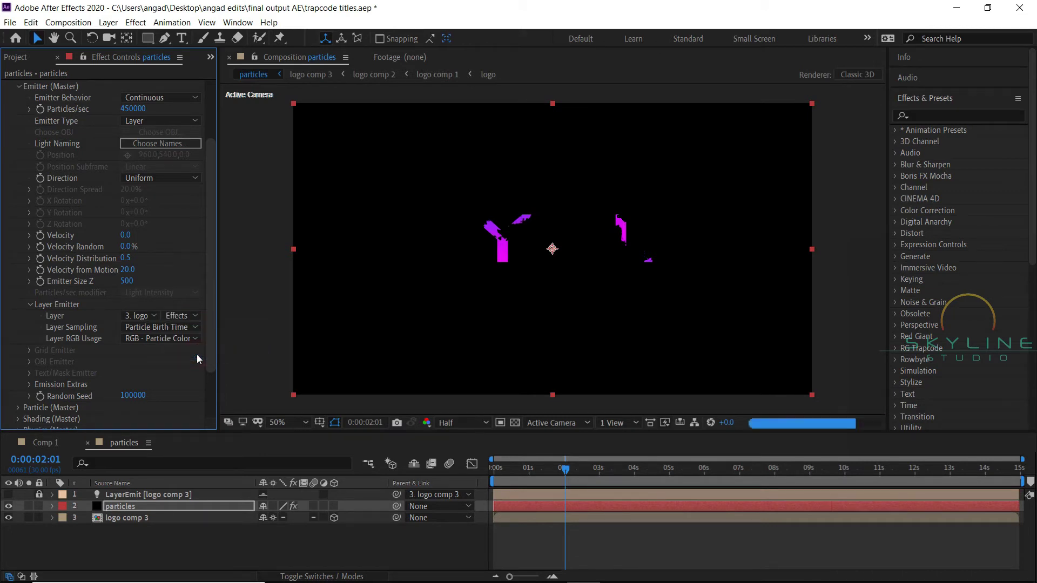
# Set the layer emitter's Layer RGB Usage to RGB - XYZ Velocity
pyautogui.click(183, 316)
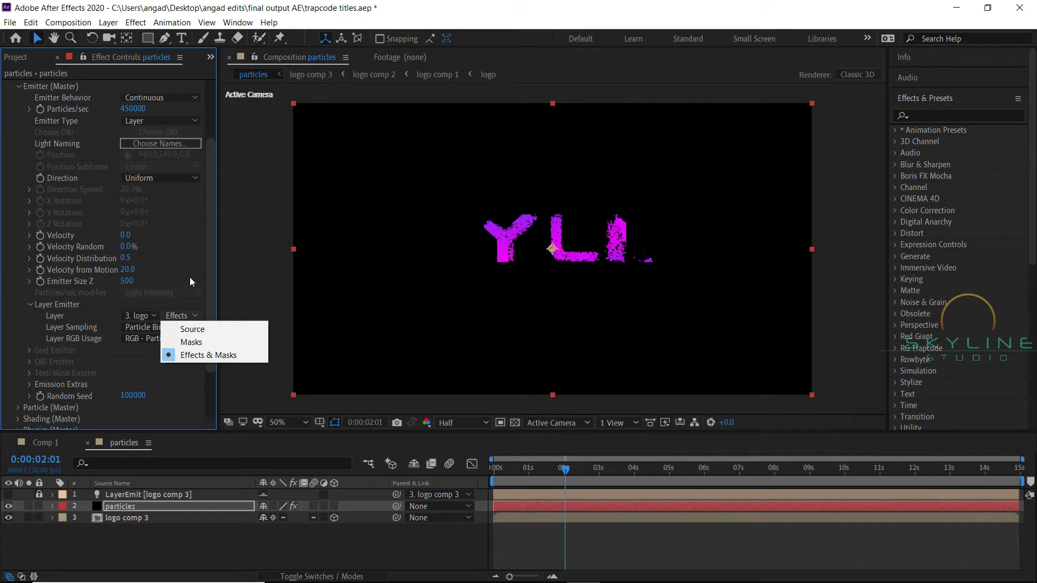
pyautogui.click(145, 329)
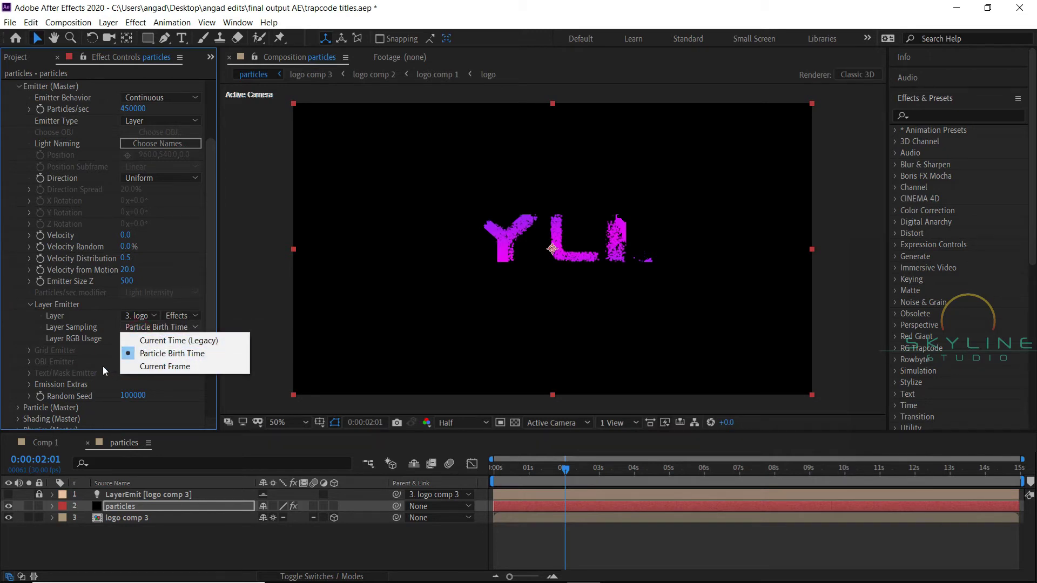
pyautogui.click(100, 364)
pyautogui.click(157, 339)
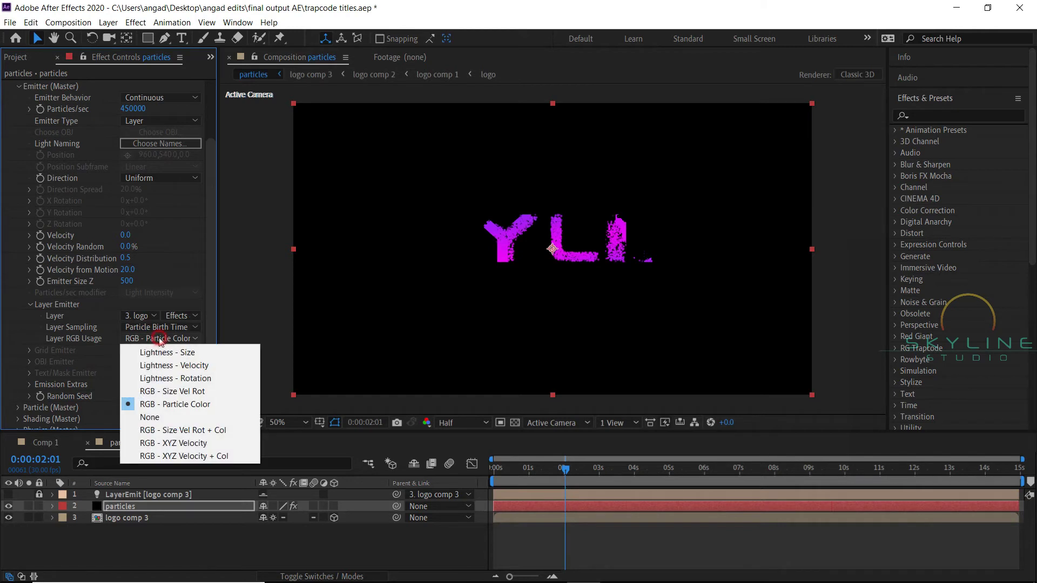
pyautogui.click(163, 447)
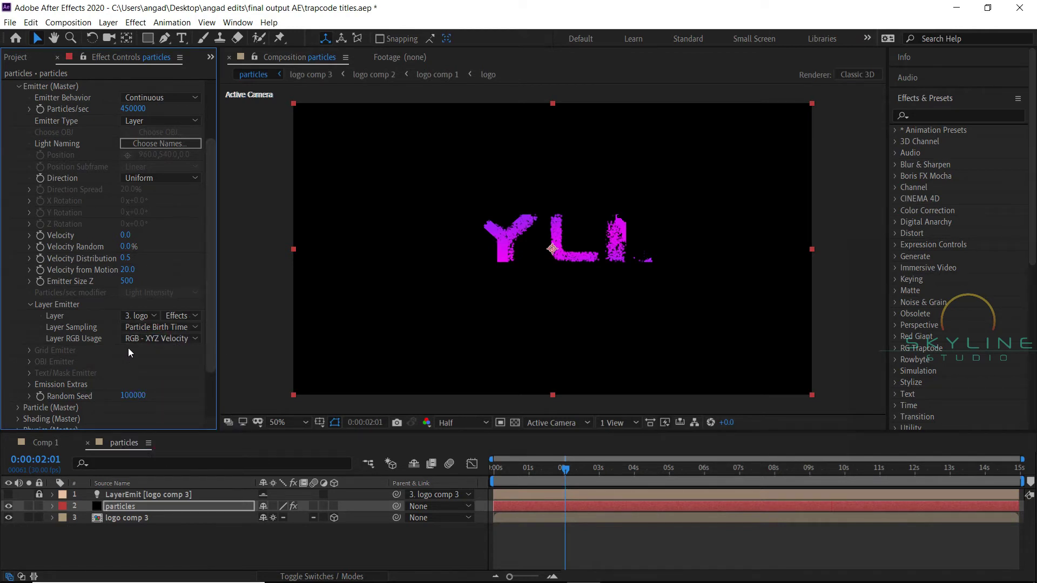
# In the master particle settings, set Life to 1 second and Life Random to 1%
pyautogui.click(30, 109)
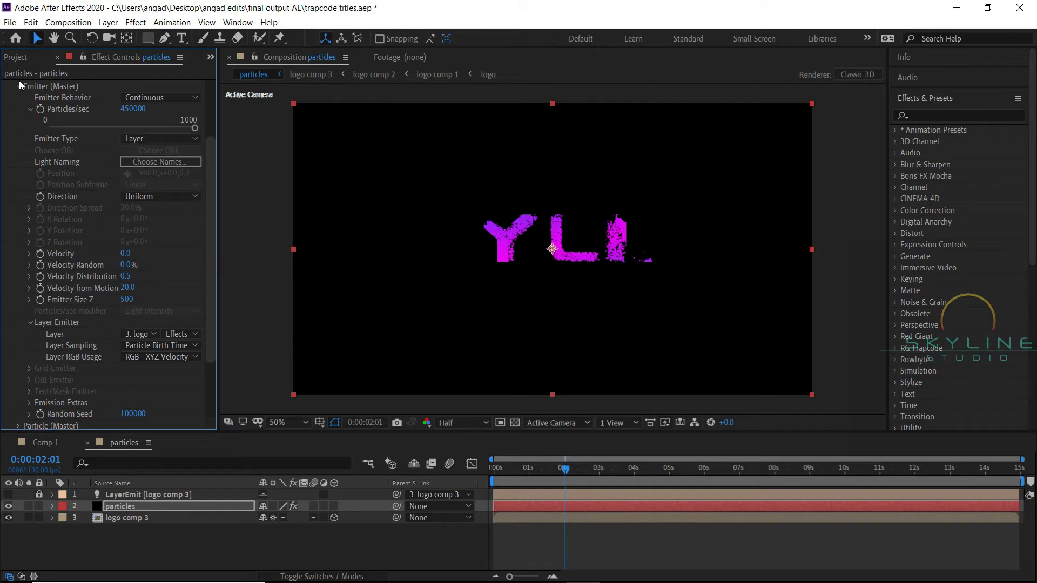
pyautogui.click(18, 86)
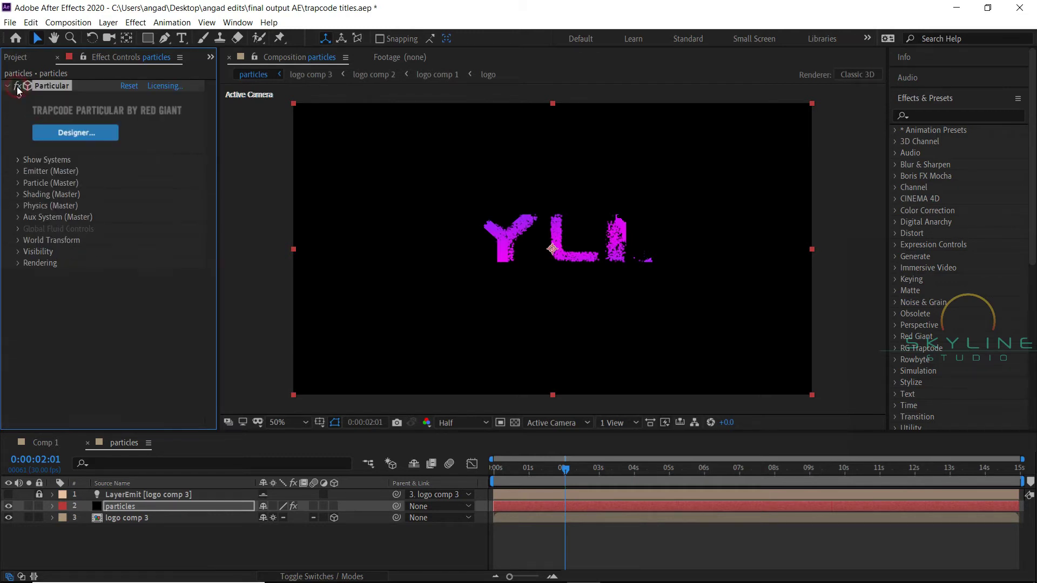
pyautogui.click(17, 184)
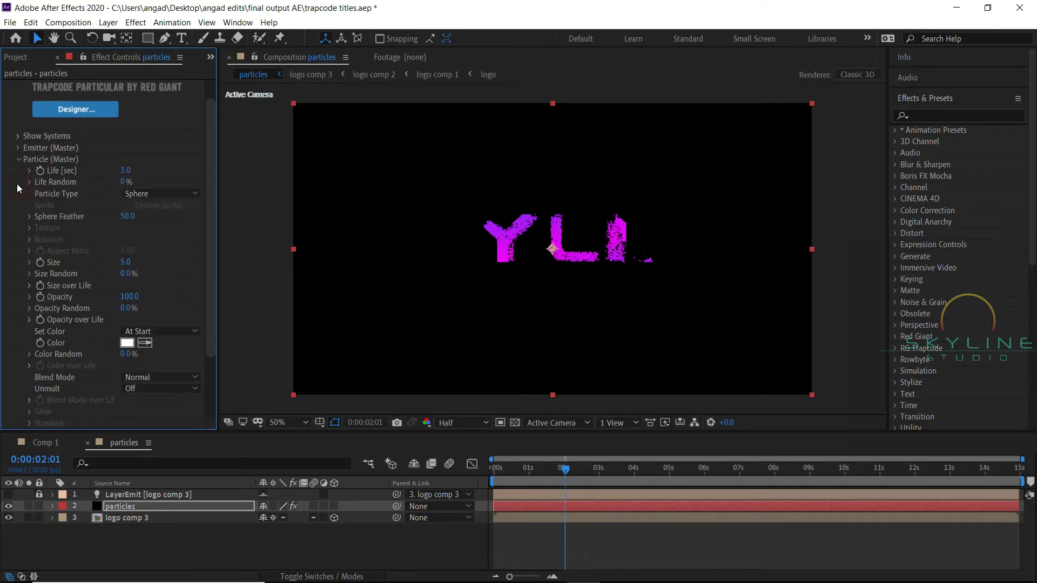
pyautogui.click(123, 172)
pyautogui.write('1')
pyautogui.press('Return')
pyautogui.click(124, 182)
pyautogui.write('1')
pyautogui.press('Return')
# Lower the particles' Sphere Feather and raise their Size Random
pyautogui.moveTo(128, 220); pyautogui.dragTo(66, 222)
pyautogui.moveTo(124, 277); pyautogui.dragTo(315, 272)
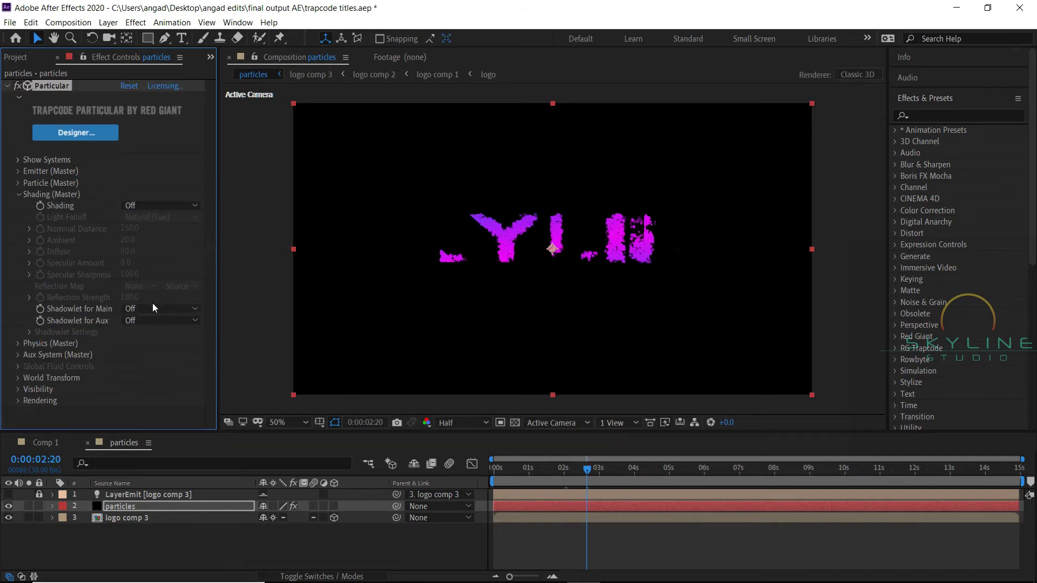
# Turn on the shadowlets for both the main and aux particles in the master shading settings
pyautogui.click(153, 305)
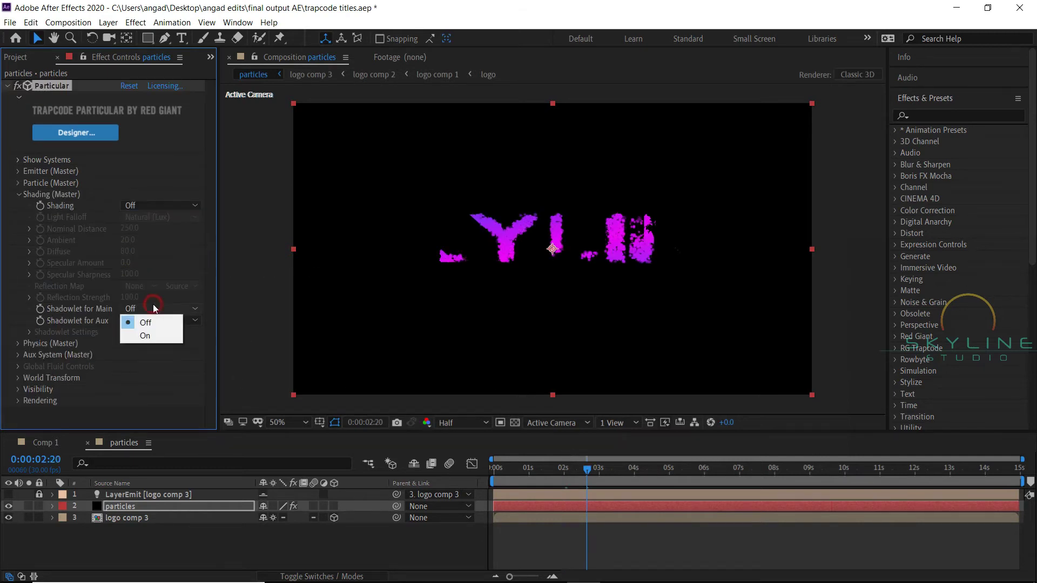
pyautogui.click(154, 336)
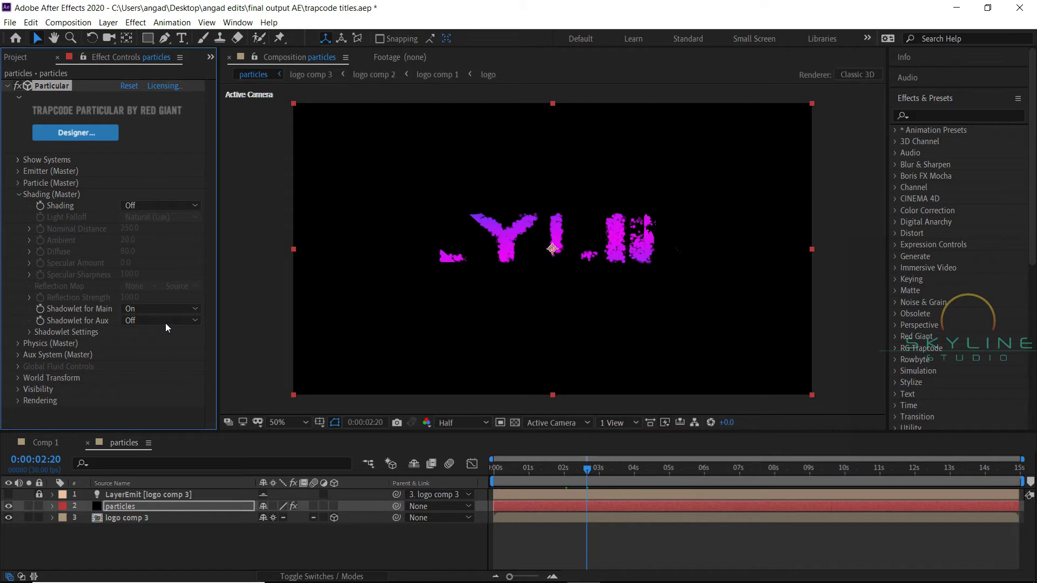
pyautogui.click(167, 321)
pyautogui.click(168, 347)
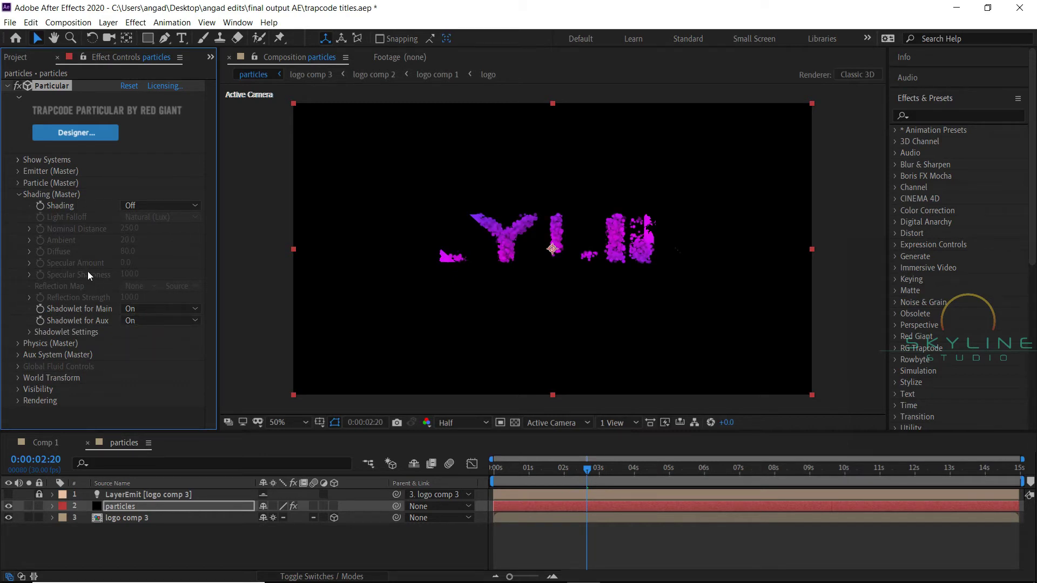
# In the master physics Air settings, set the turbulence field's Affect Position to 40
pyautogui.click(18, 343)
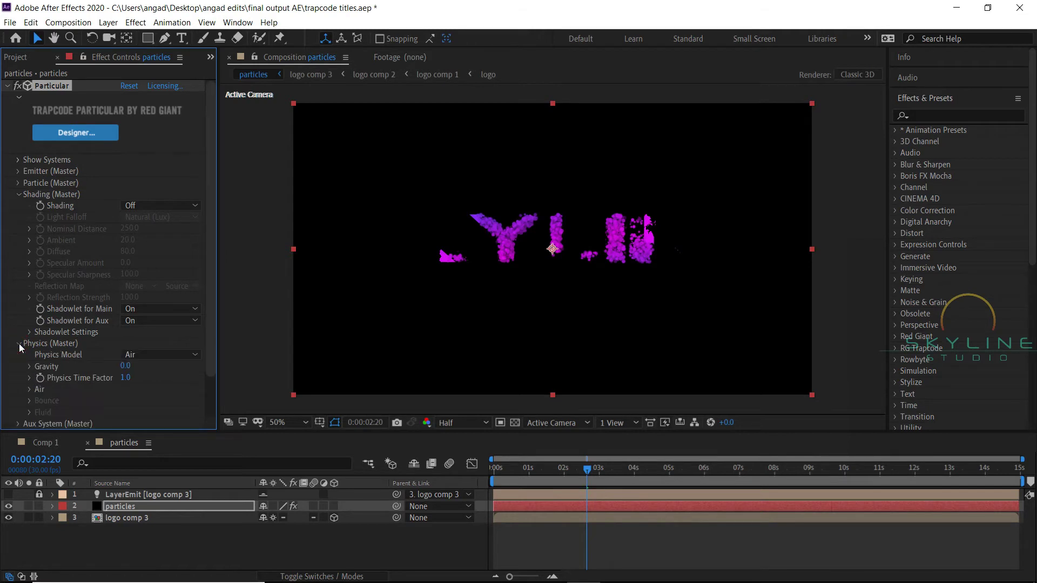
pyautogui.click(19, 195)
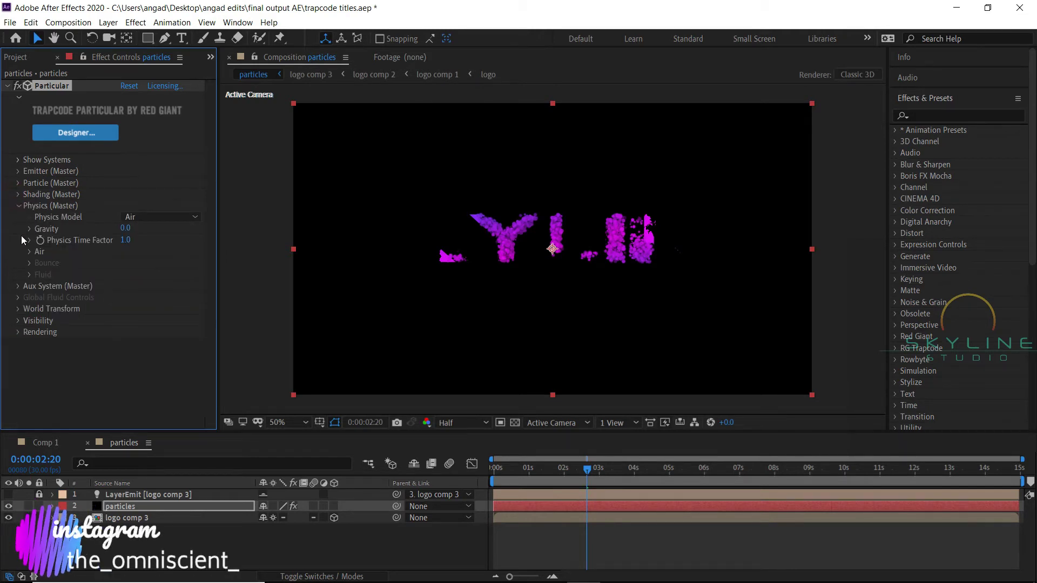
pyautogui.click(29, 252)
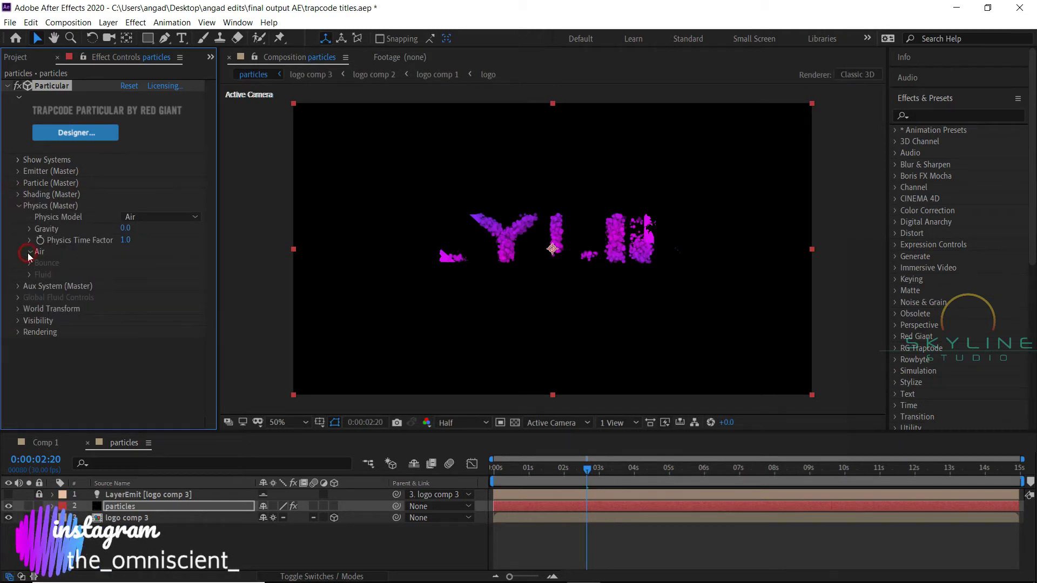
pyautogui.scroll(-2, 45, 365)
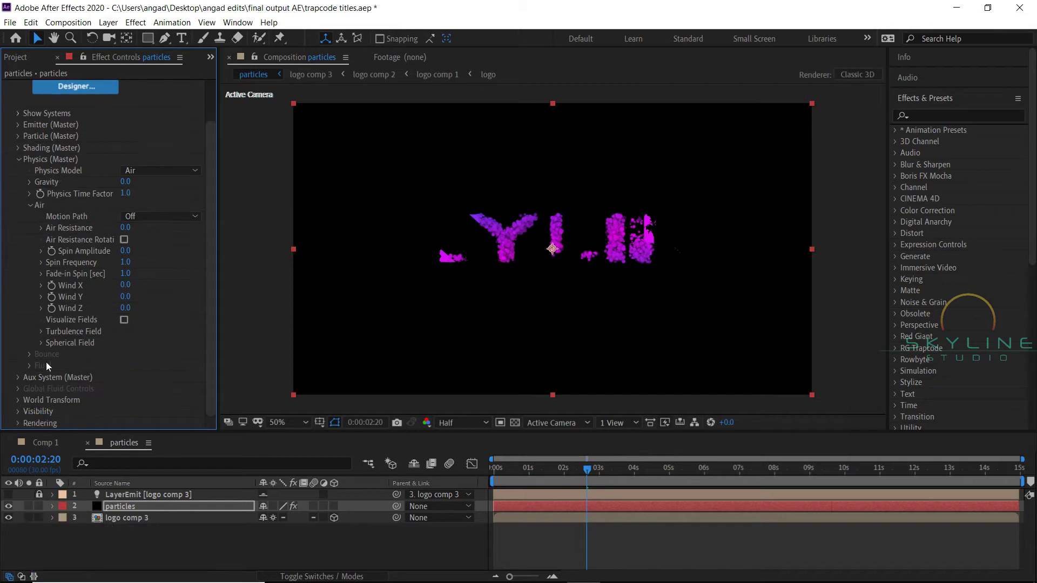
pyautogui.click(41, 332)
pyautogui.scroll(-6, 118, 284)
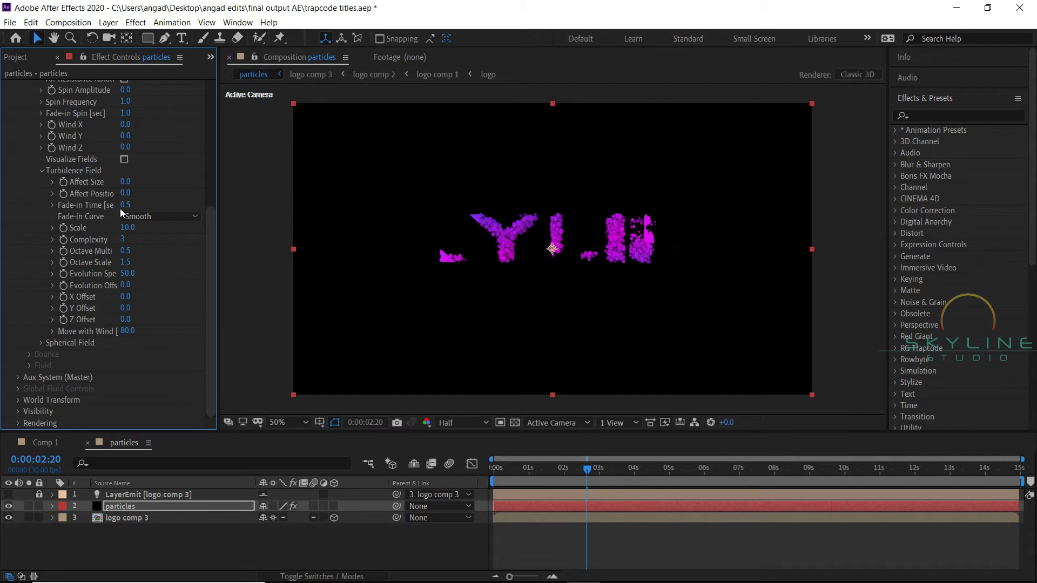
pyautogui.click(126, 194)
pyautogui.write('40')
pyautogui.press('Return')
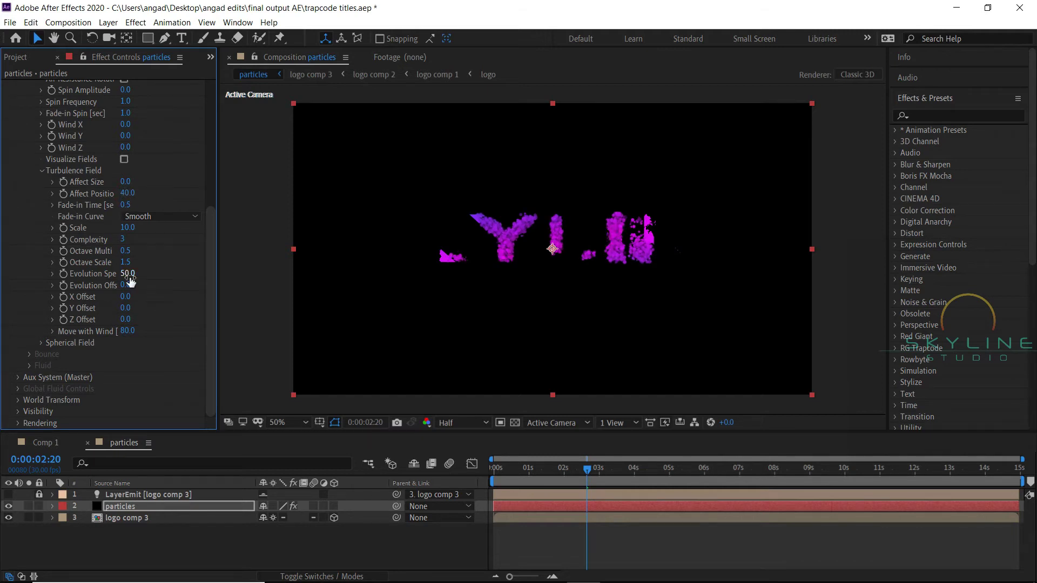
pyautogui.scroll(3, 87, 261)
pyautogui.scroll(4, 87, 261)
pyautogui.scroll(-7, 87, 262)
pyautogui.scroll(4, 80, 249)
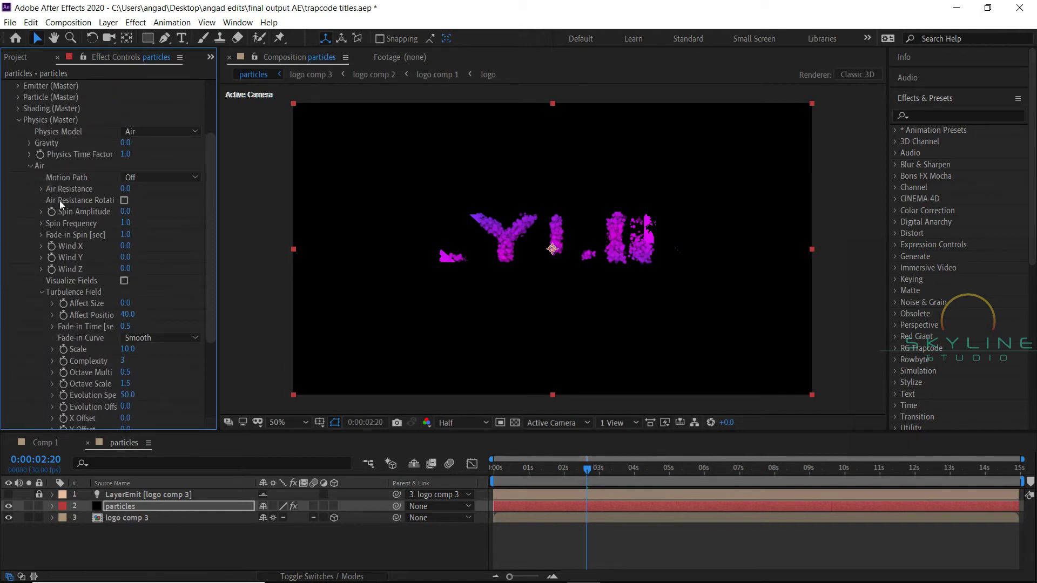
pyautogui.click(18, 120)
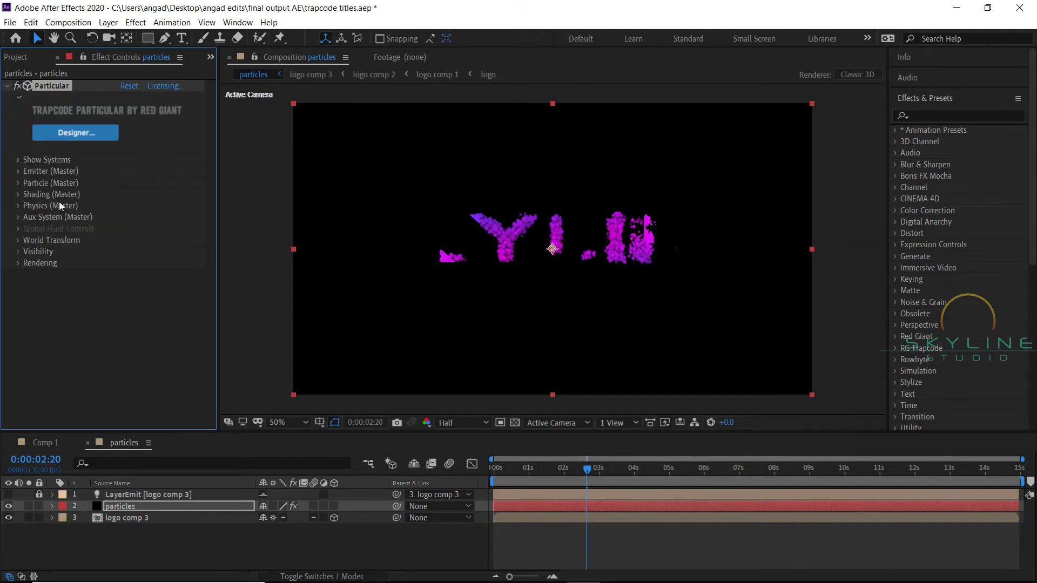
# Set the master aux system to emit Continuously with a Particle Velocity of 11
pyautogui.click(18, 217)
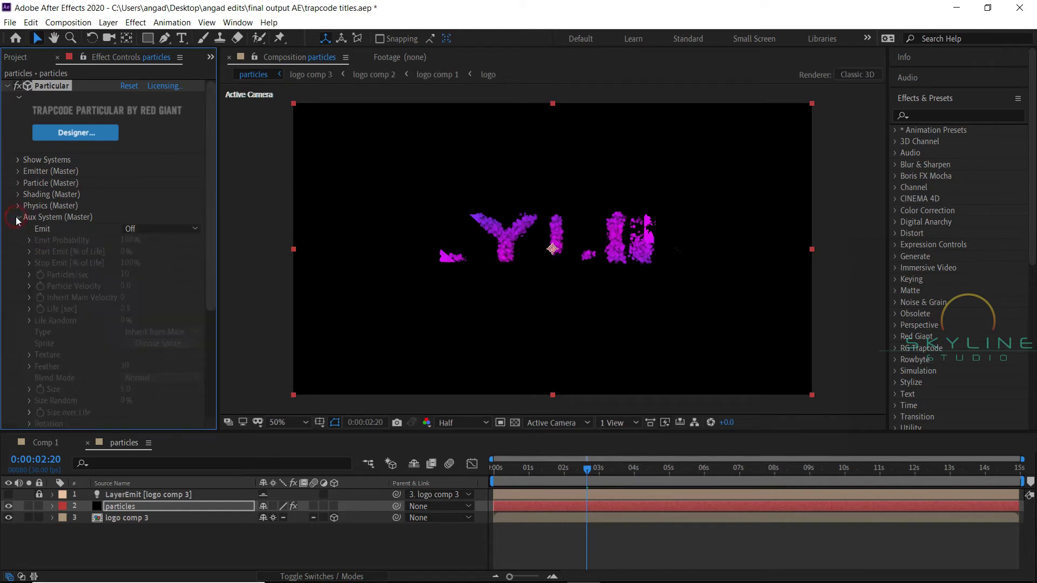
pyautogui.scroll(-3, 133, 217)
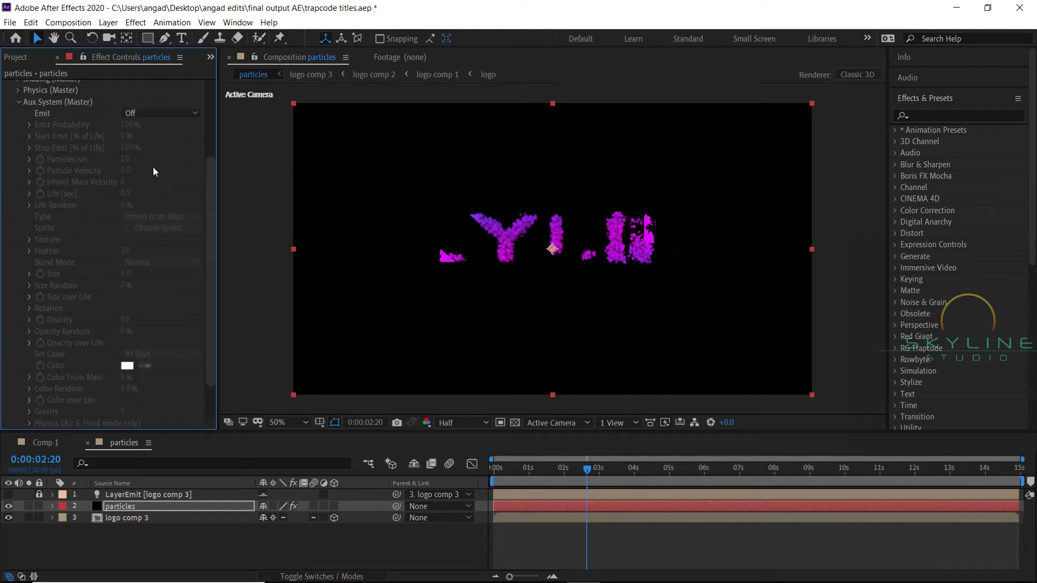
pyautogui.scroll(3, 153, 169)
pyautogui.click(164, 227)
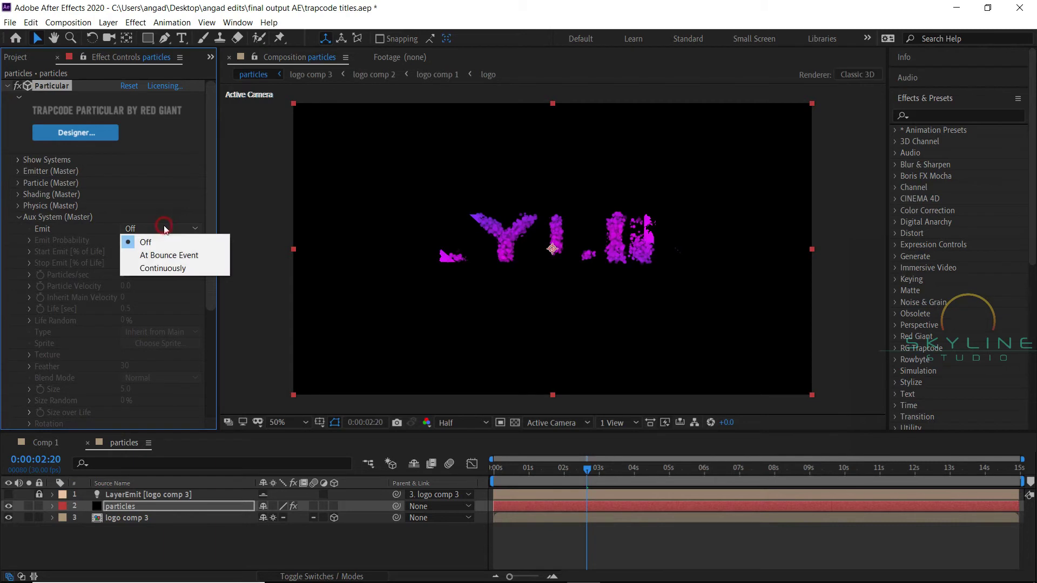
pyautogui.click(168, 268)
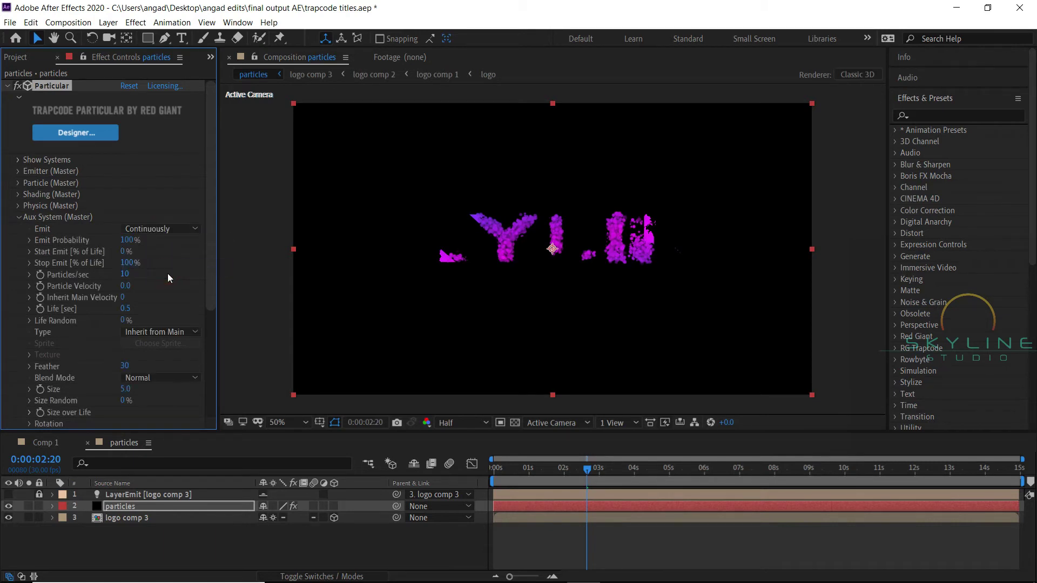
pyautogui.scroll(-5, 129, 324)
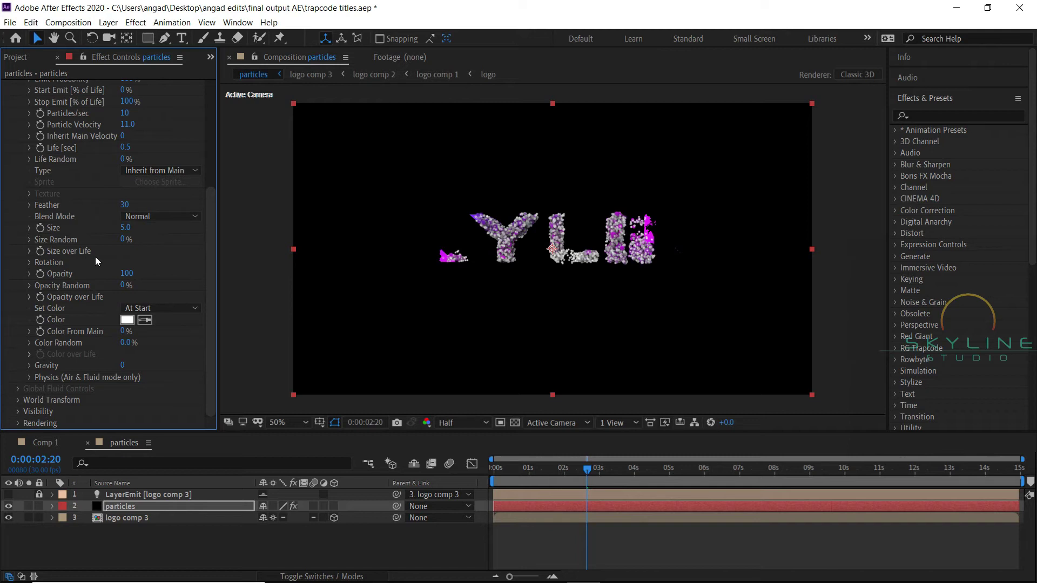
# Set the aux particles' Color From Main to 100% and reduce their Feather to 0
pyautogui.click(124, 331)
pyautogui.write('100')
pyautogui.press('Return')
pyautogui.click(178, 308)
pyautogui.click(198, 279)
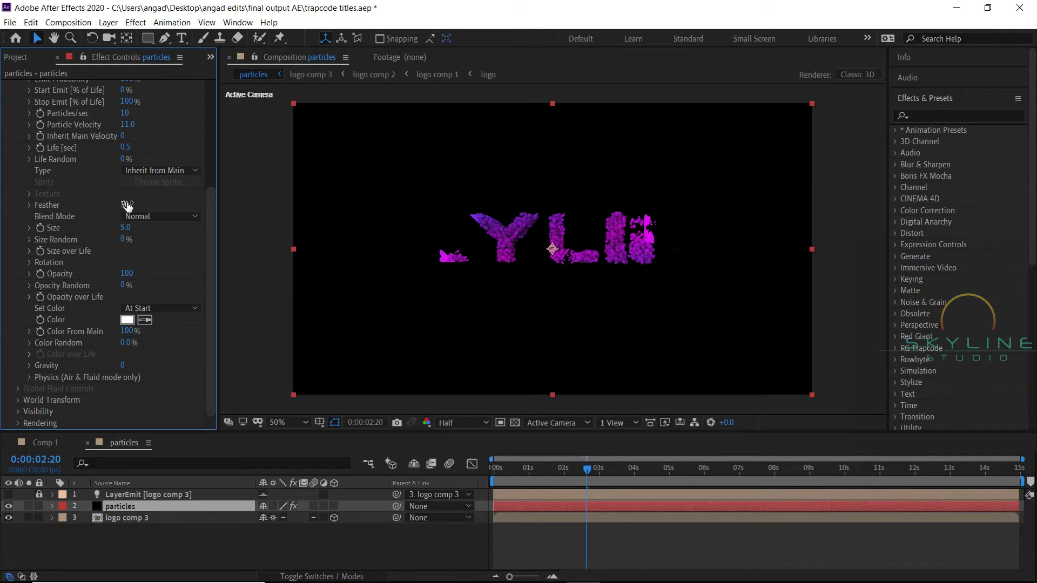
pyautogui.moveTo(124, 206); pyautogui.dragTo(79, 210)
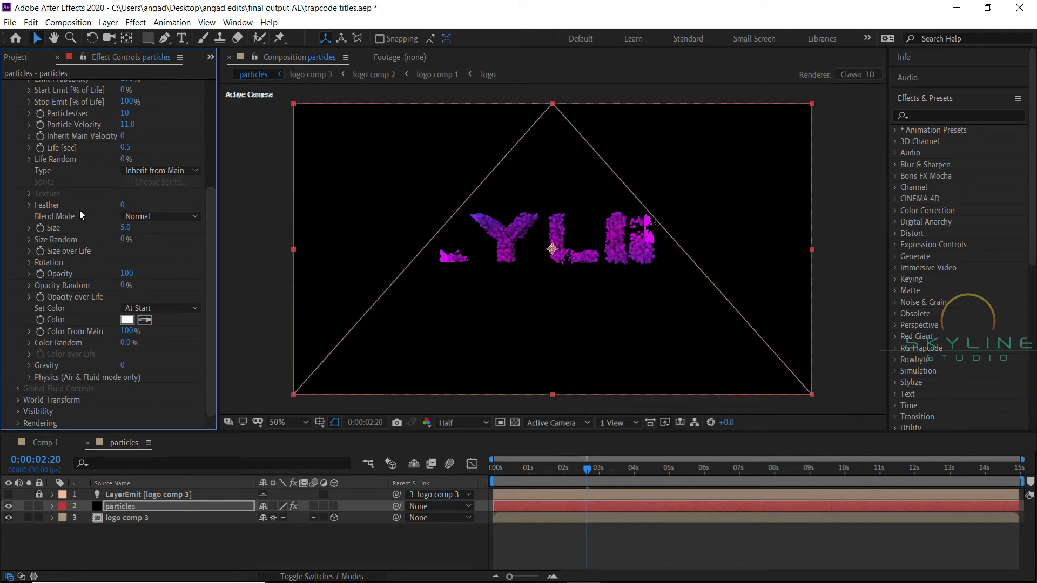
# Set the aux particles' Turbulence Position to 265 in their physics settings and their Life to 100 seconds
pyautogui.click(29, 378)
pyautogui.scroll(-2, 131, 400)
pyautogui.click(123, 378)
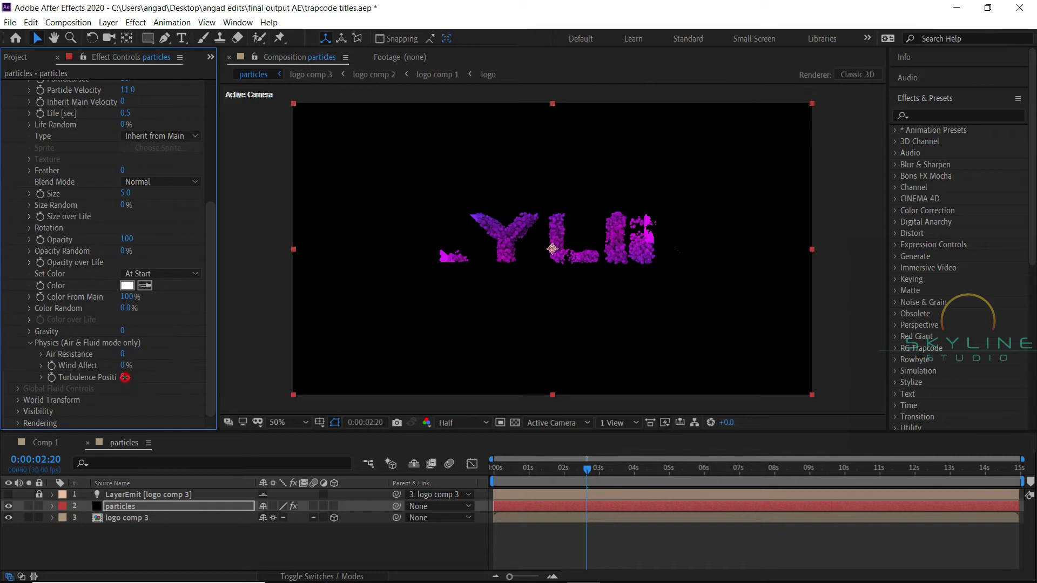
pyautogui.write('265')
pyautogui.press('Return')
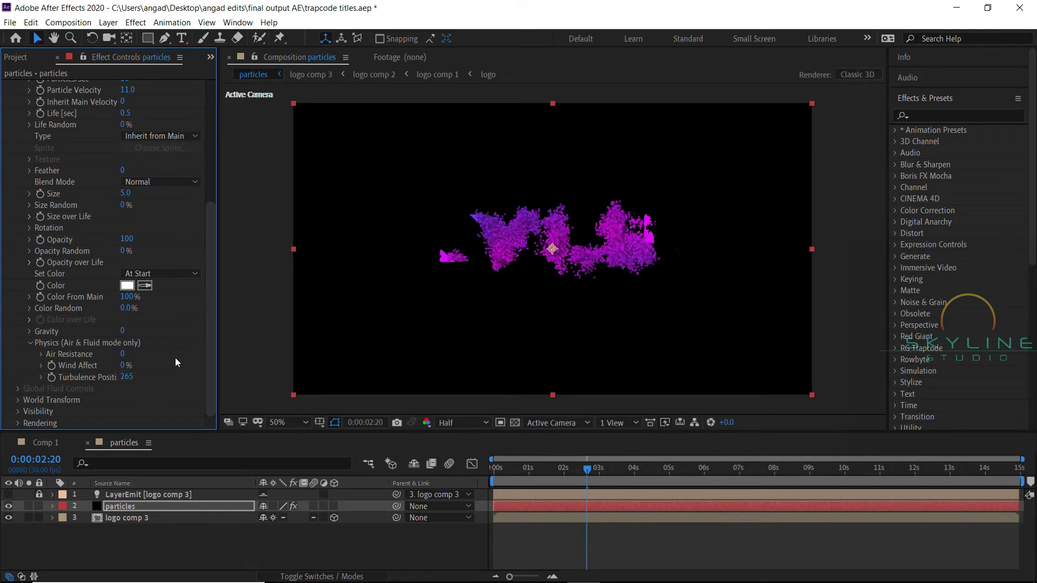
pyautogui.moveTo(128, 377)
pyautogui.mouseDown()
pyautogui.moveTo(116, 378)
pyautogui.moveTo(128, 378)
pyautogui.mouseUp()
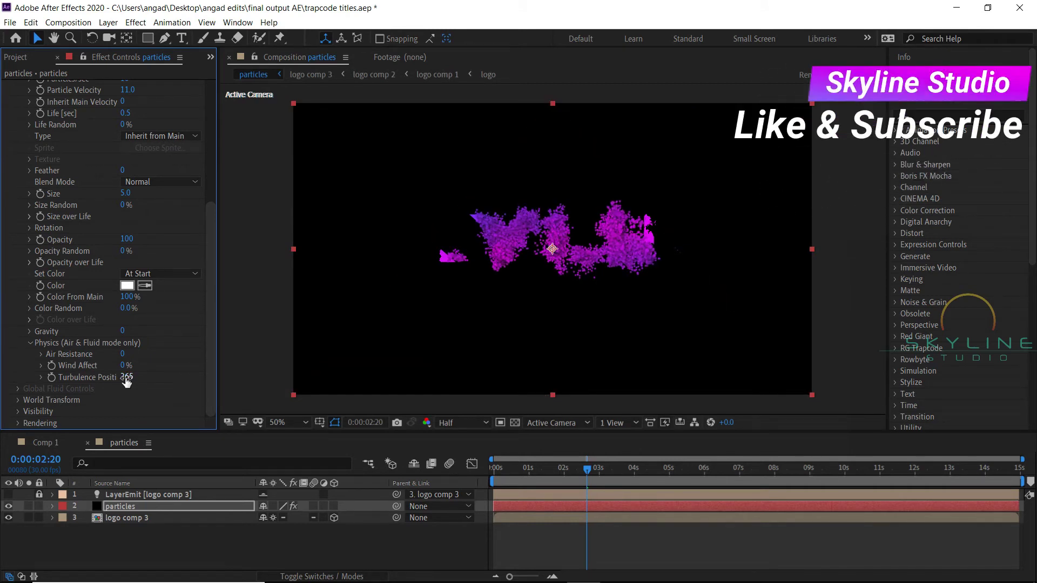
pyautogui.scroll(5, 126, 382)
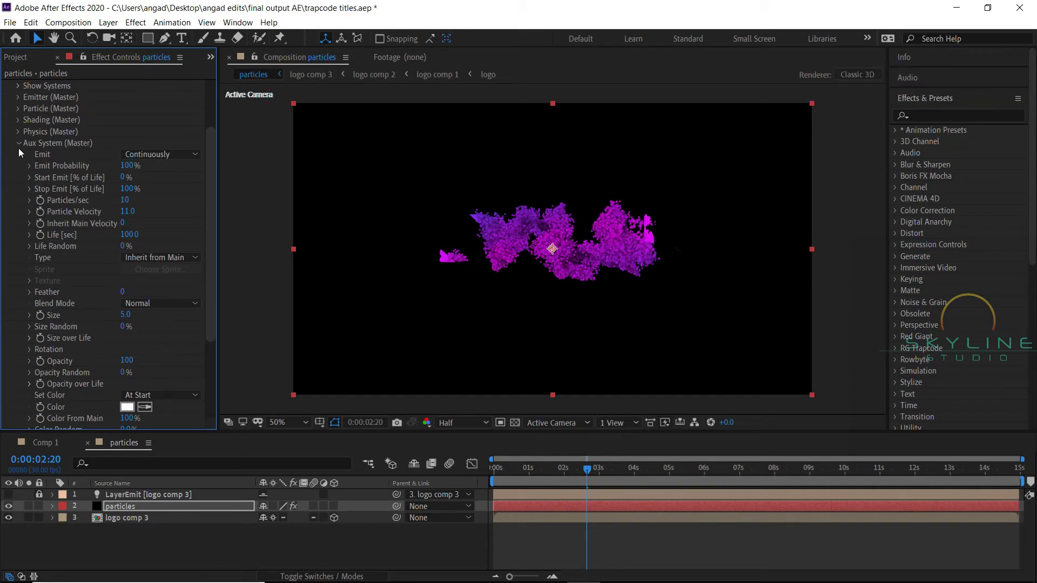
pyautogui.click(18, 140)
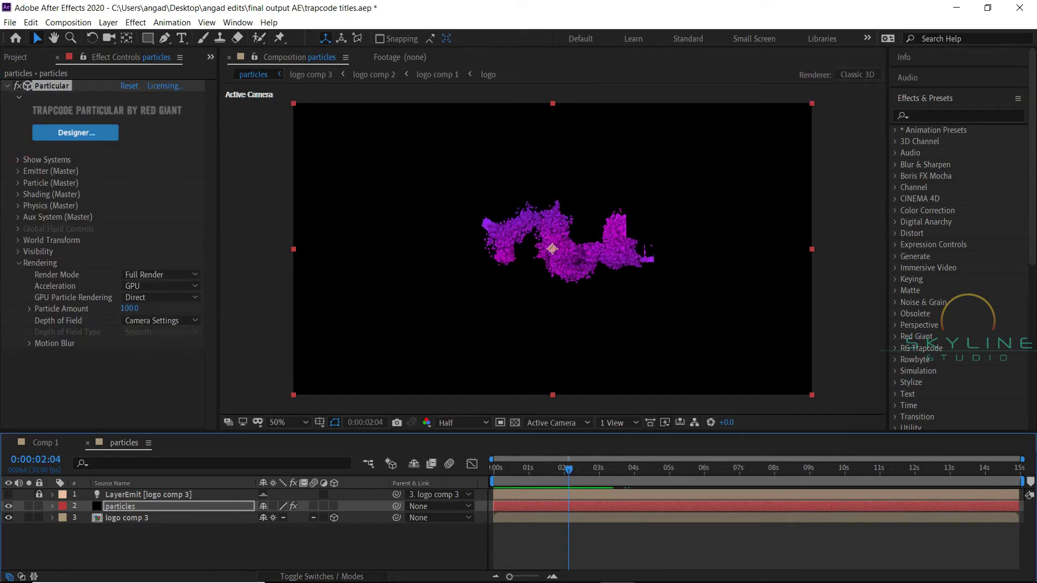
# Apply the CC Vector Blur effect to the particles layer
pyautogui.click(235, 507)
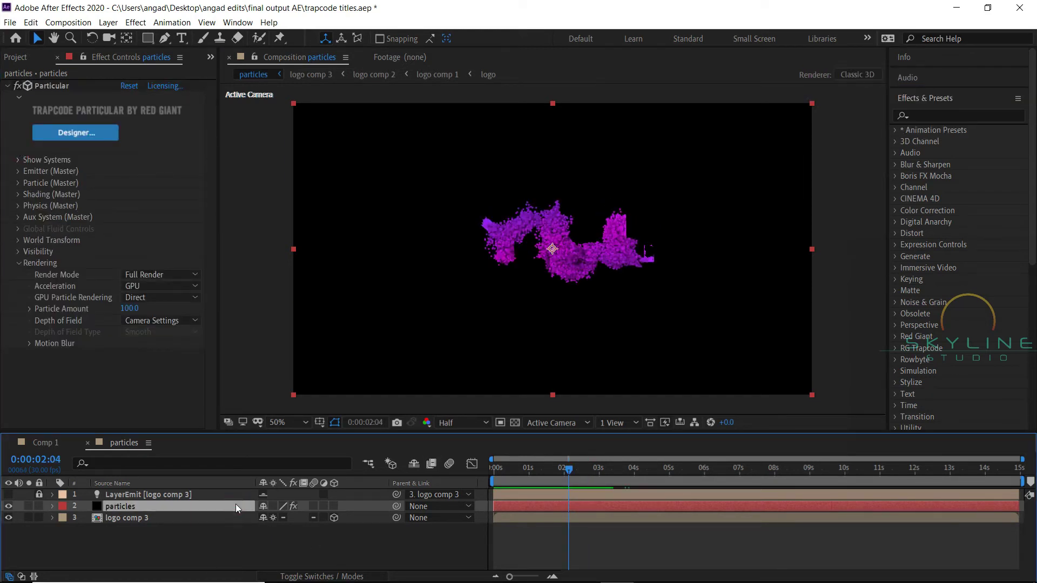
pyautogui.hotkey('ctrl', 'space')
pyautogui.write('vect')
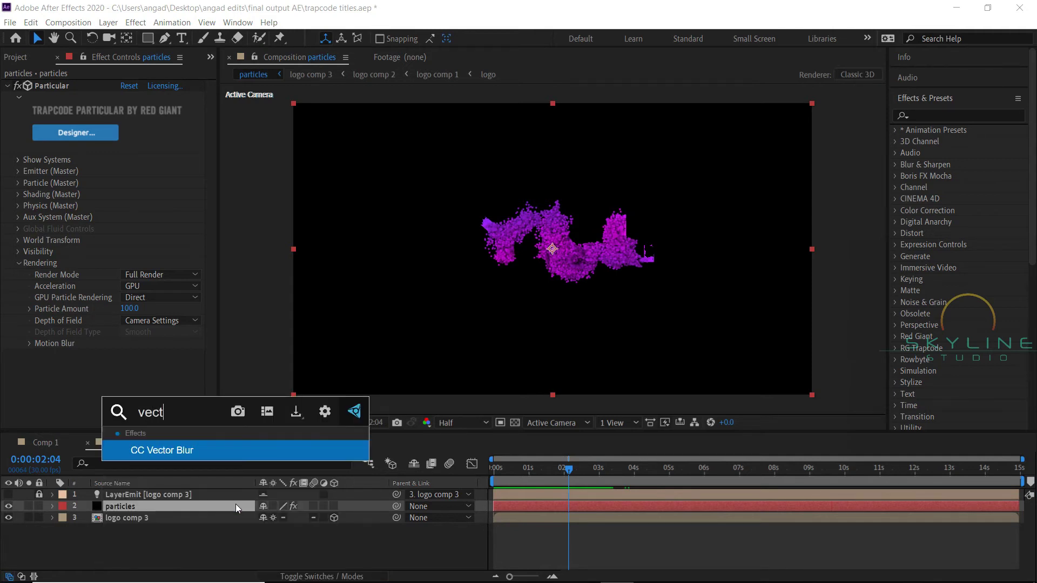
pyautogui.press('Return')
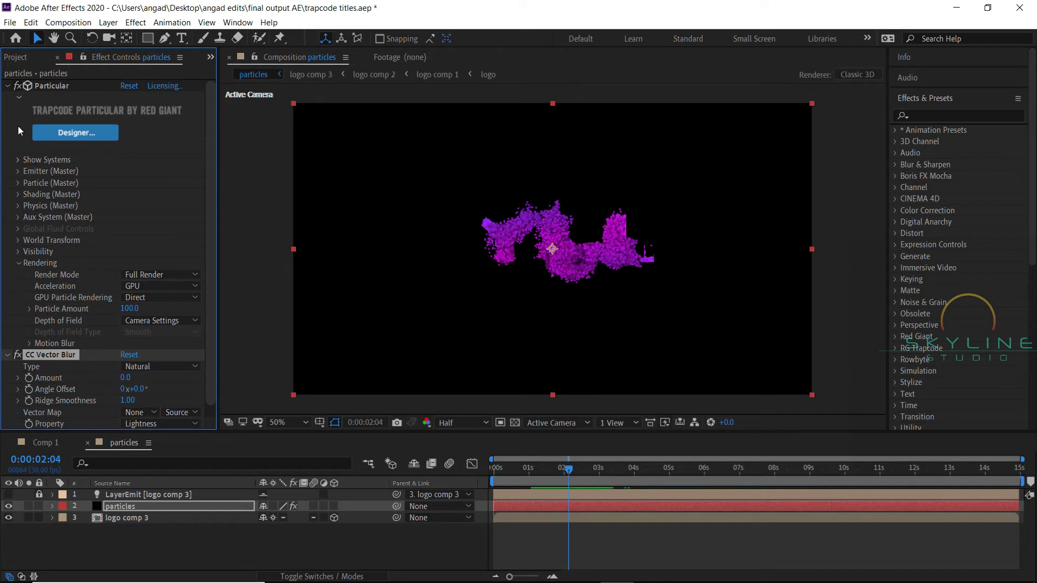
pyautogui.scroll(1, 80, 268)
pyautogui.scroll(-1, 94, 369)
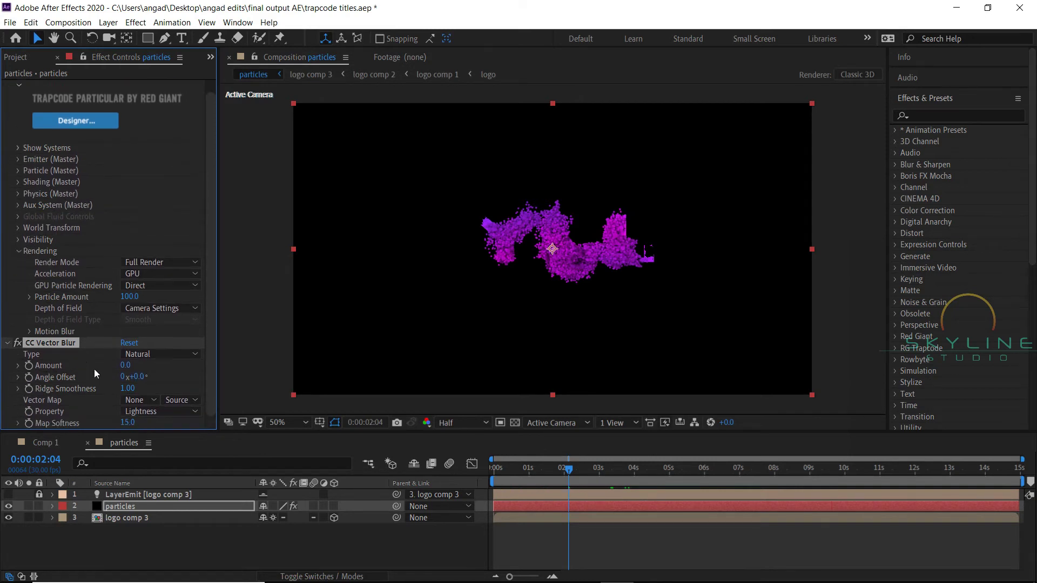
# Set the CC Vector Blur Amount to 11 and its Map Softness to 11
pyautogui.click(126, 367)
pyautogui.write('11')
pyautogui.press('Return')
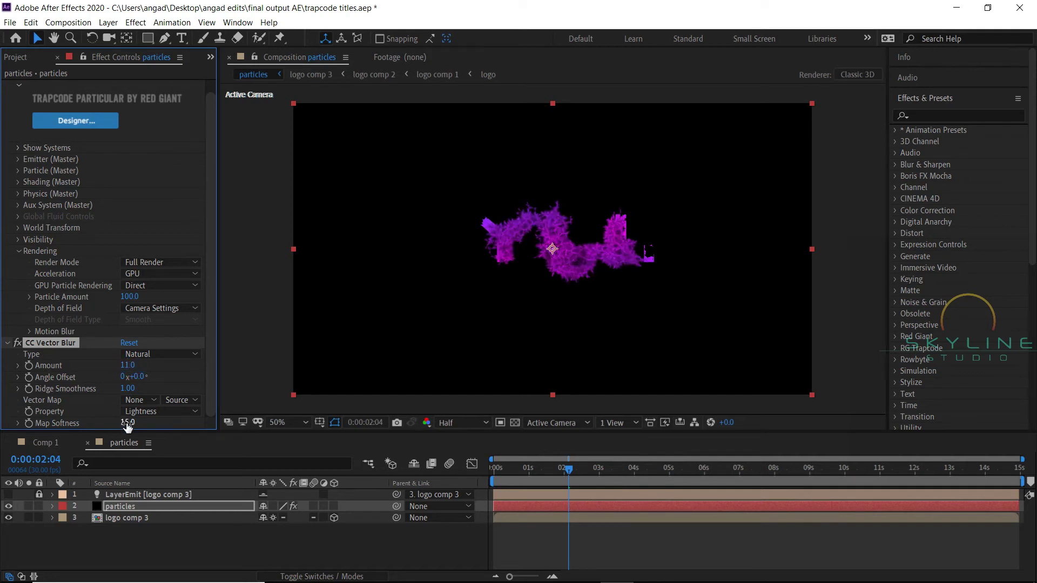
pyautogui.click(126, 423)
pyautogui.write('11')
pyautogui.press('Return')
# Apply the Sharpen effect to the particles layer with a Sharpen Amount of 180
pyautogui.click(228, 505)
pyautogui.hotkey('ctrl', 'space')
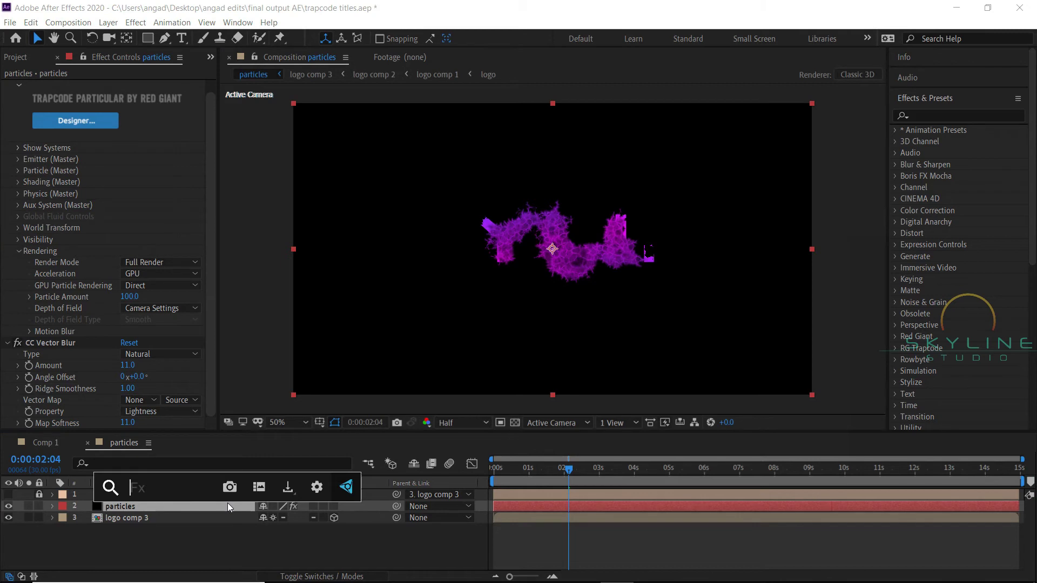
pyautogui.write('shar')
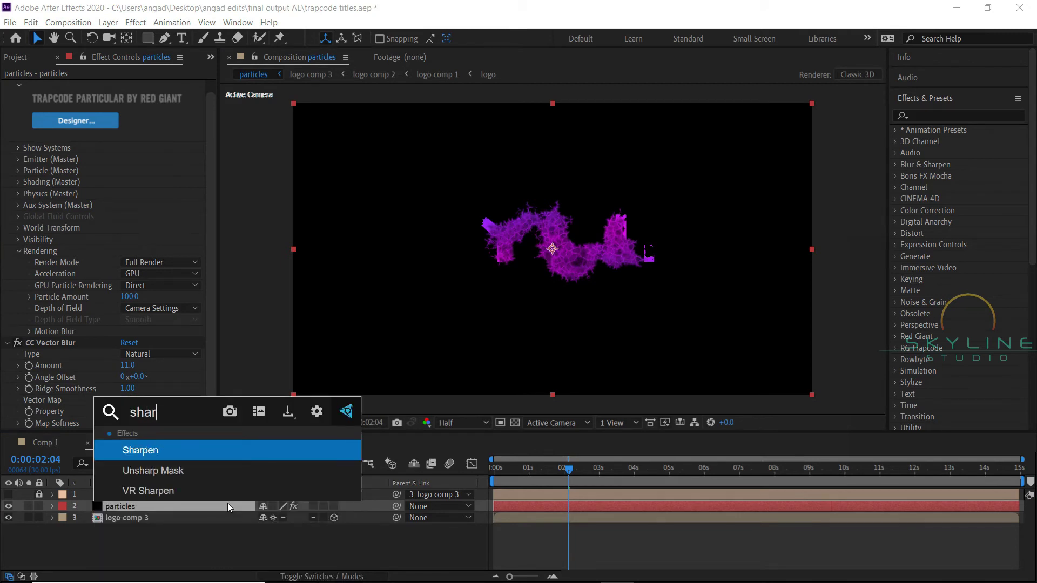
pyautogui.press('Return')
pyautogui.click(123, 424)
pyautogui.write('180')
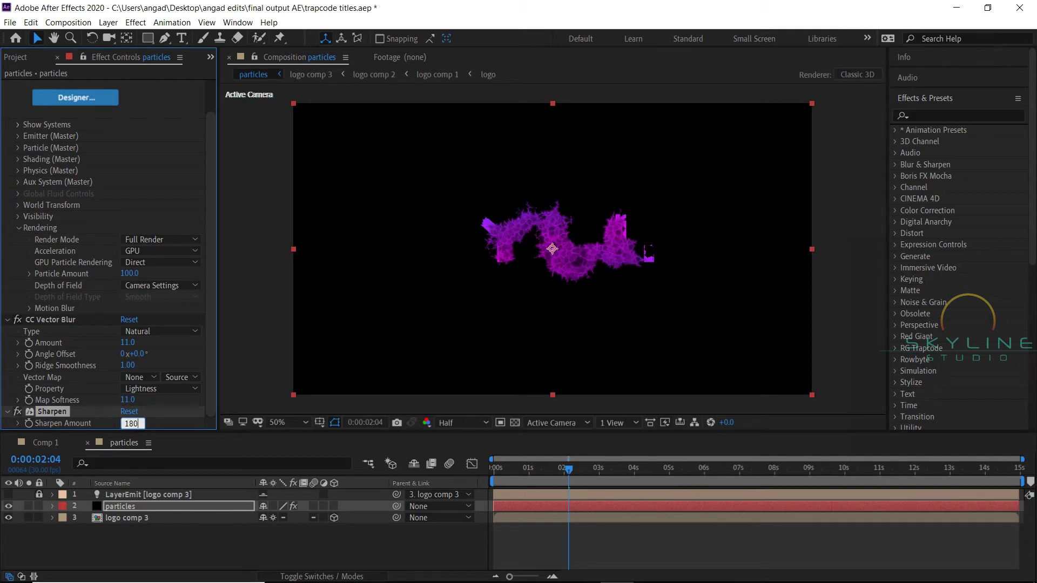
pyautogui.press('Return')
# Set the Sharpen Amount to 150 and preview the particle animation
pyautogui.moveTo(570, 471); pyautogui.dragTo(589, 474)
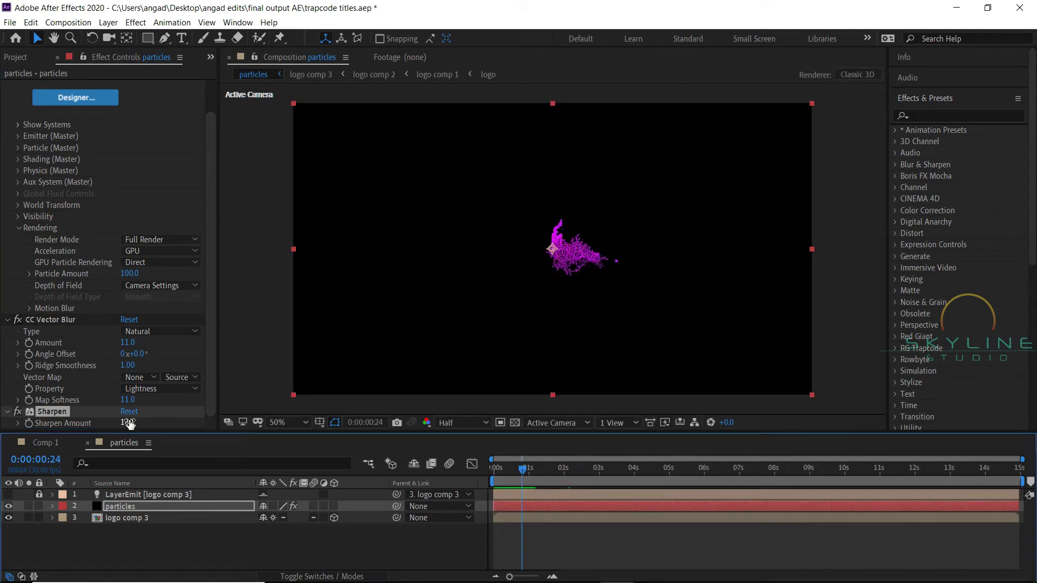
pyautogui.click(129, 422)
pyautogui.write('150')
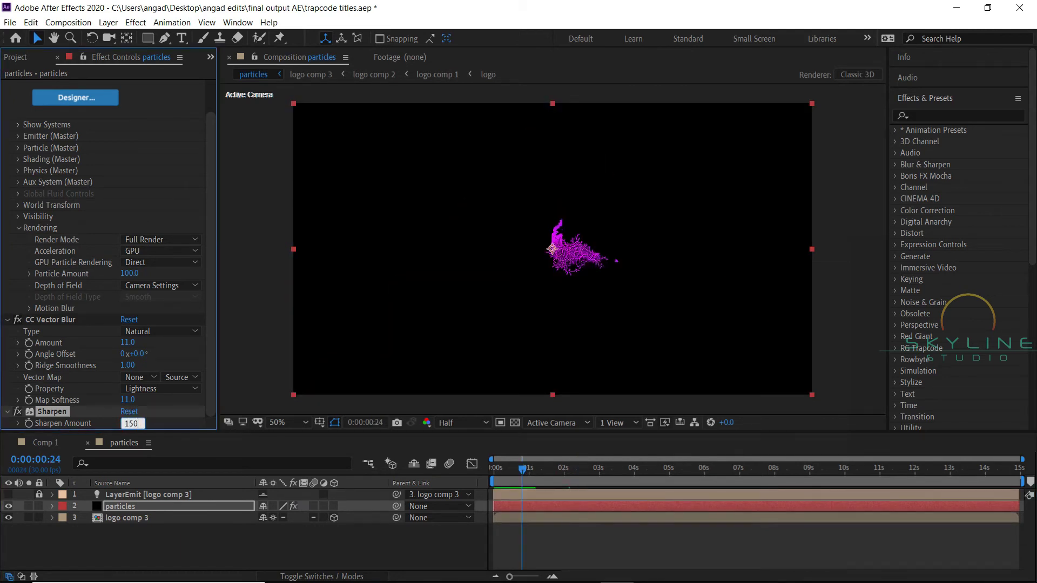
pyautogui.press('Return')
pyautogui.press('space')
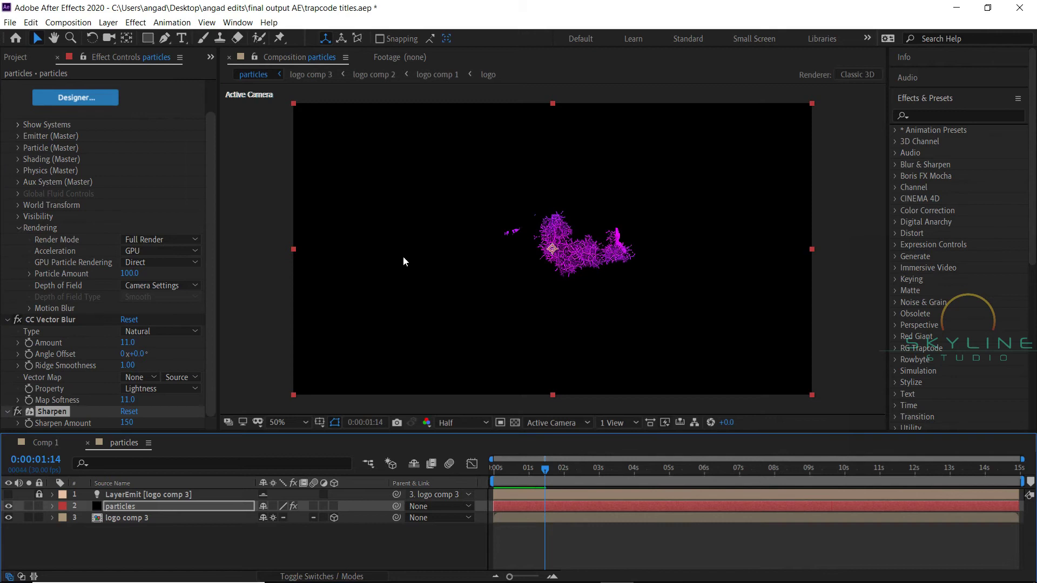
# Create a new black 1920 x 1080 px solid named "dust particles" in the particles comp
pyautogui.rightClick(160, 565)
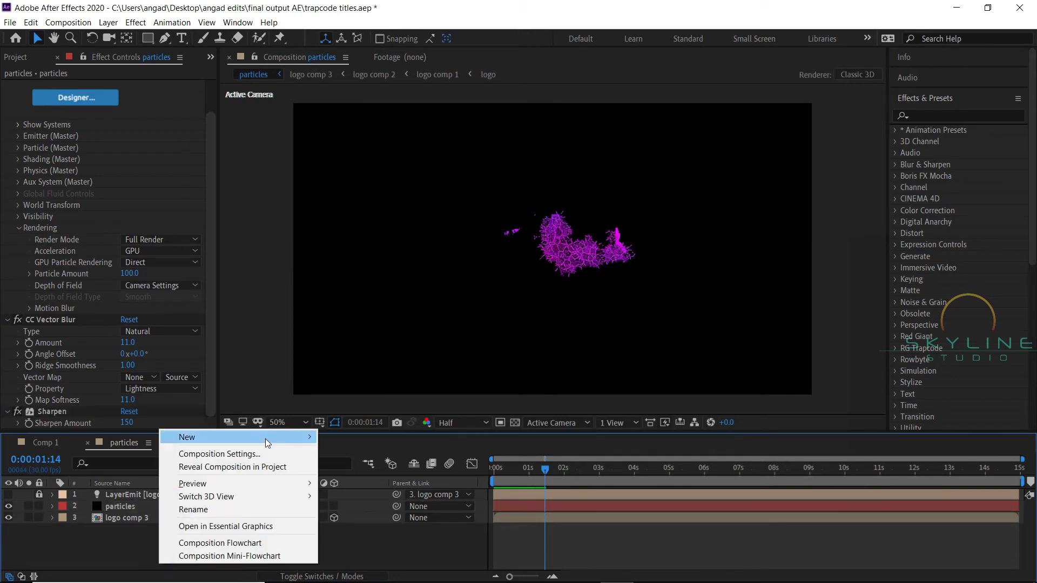
pyautogui.moveTo(265, 437)
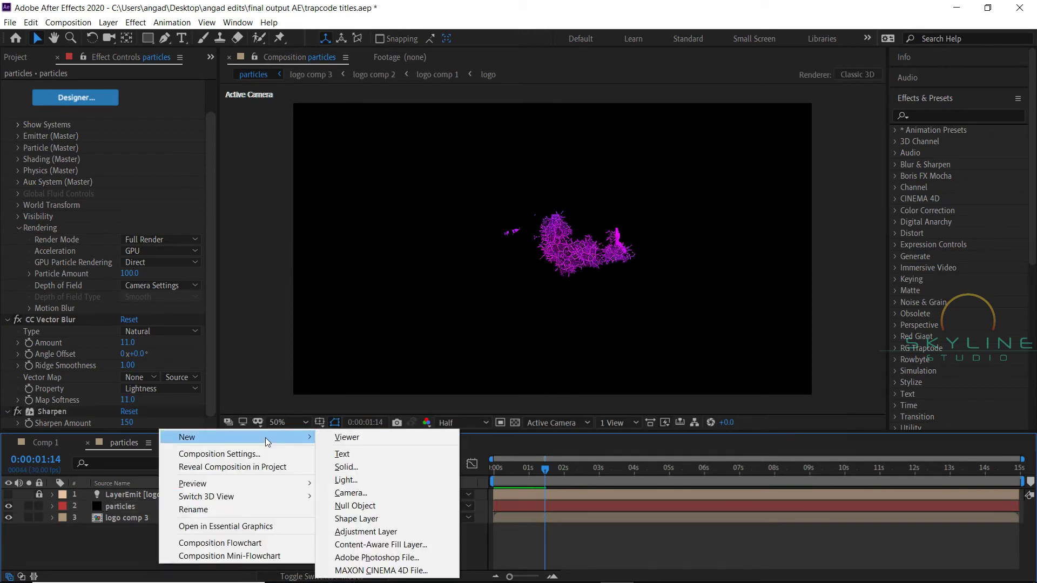
pyautogui.click(358, 468)
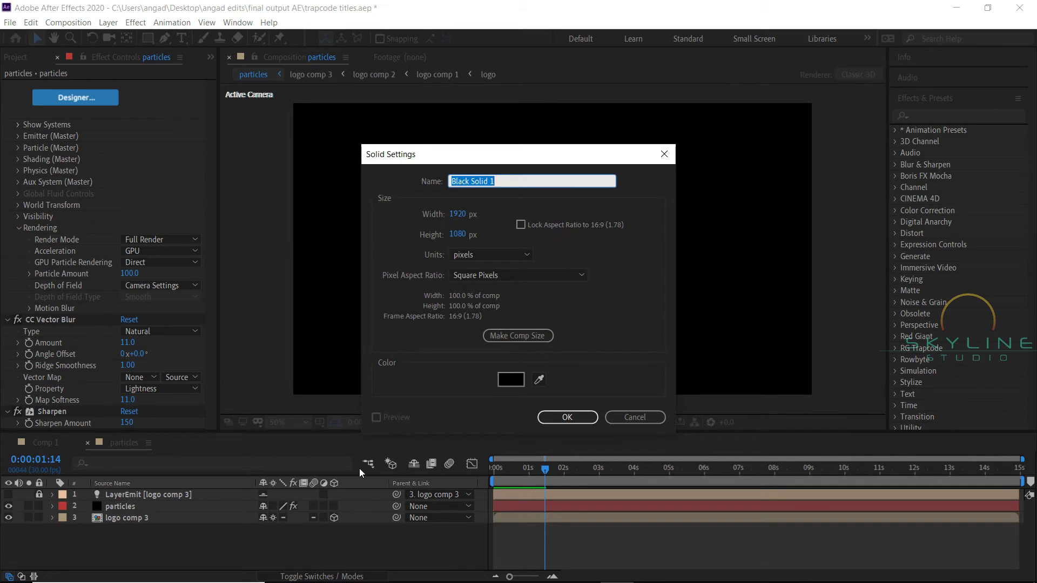
pyautogui.write('dust particles')
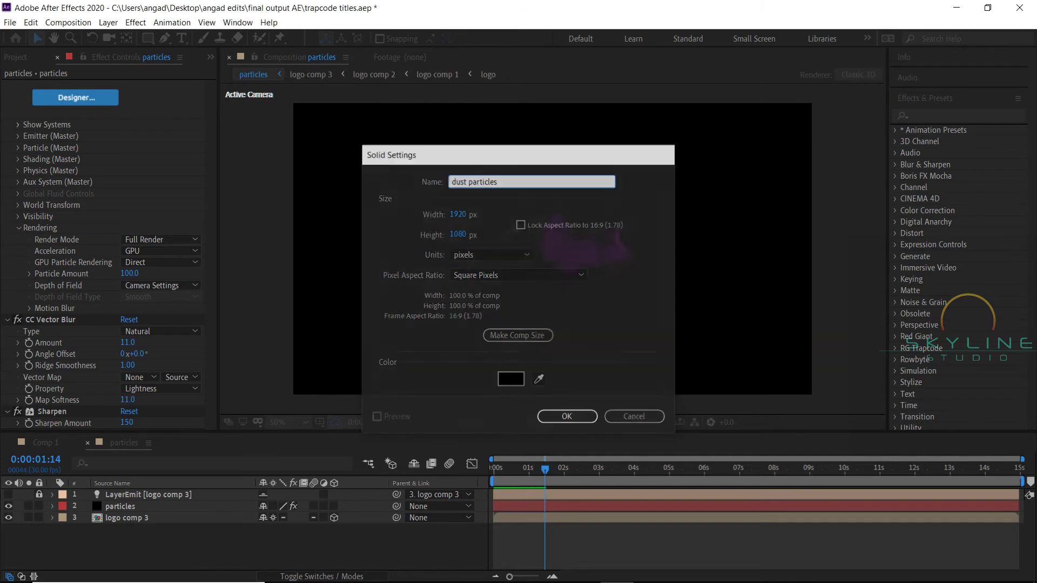
pyautogui.press('Return')
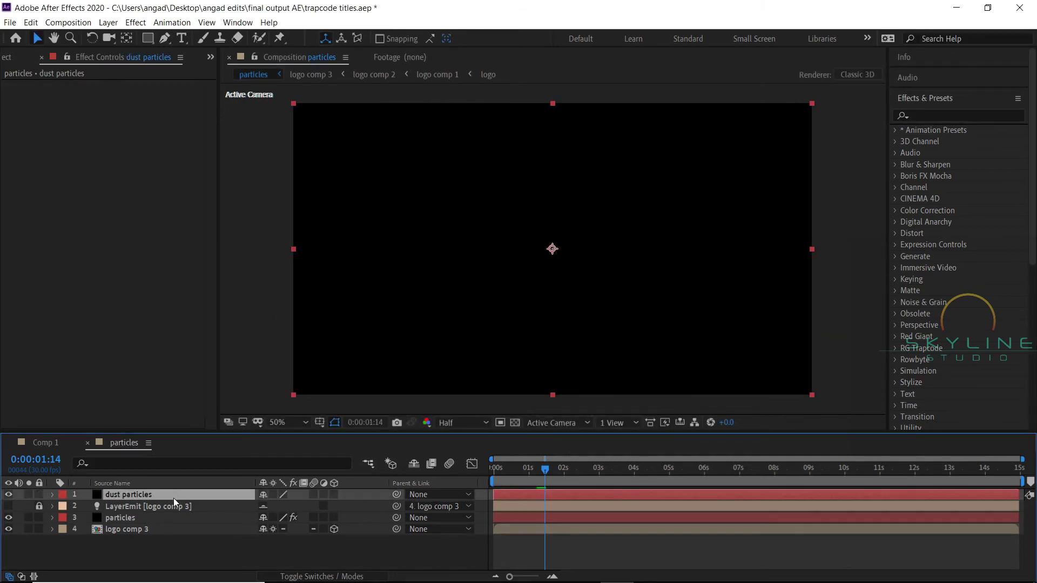
# Apply the Trapcode Particular effect to the dust particles layer
pyautogui.hotkey('ctrl', 'space')
pyautogui.write('part')
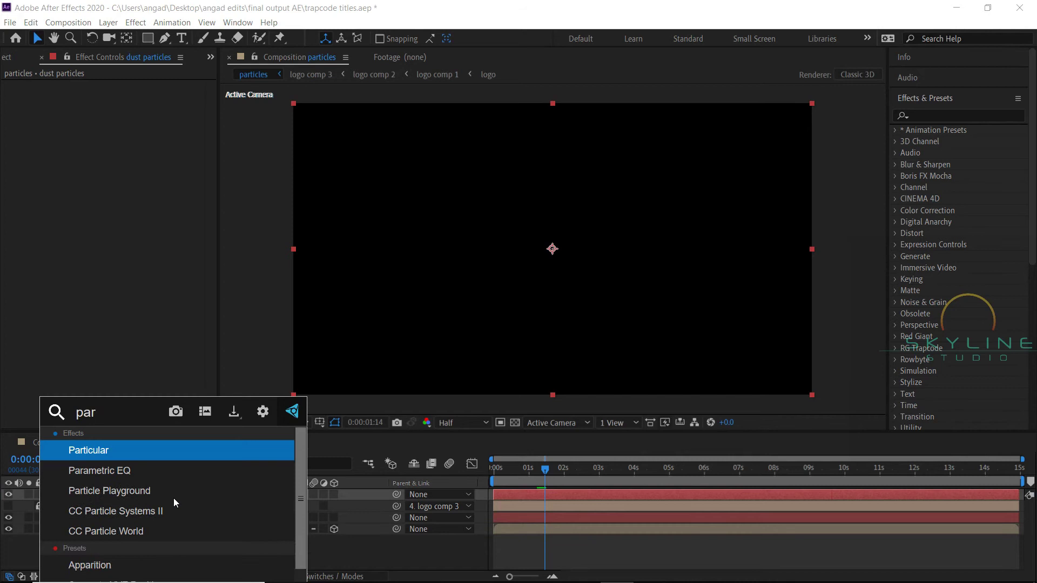
pyautogui.press('Up')
pyautogui.press('Up')
pyautogui.press('Return')
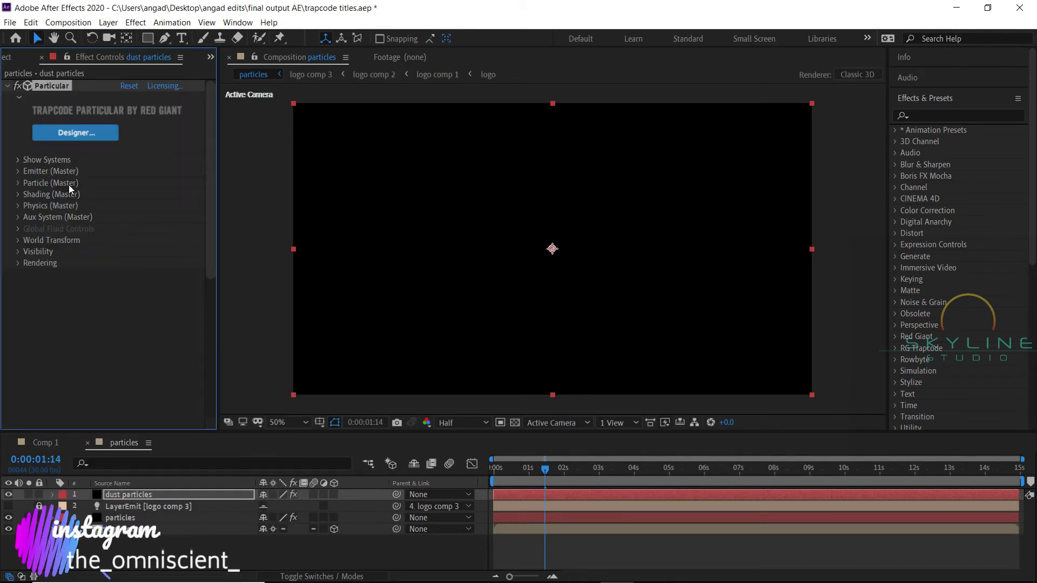
# Set the dust emitter to 80000 particles per second and its Emitter Type to Layer
pyautogui.click(18, 172)
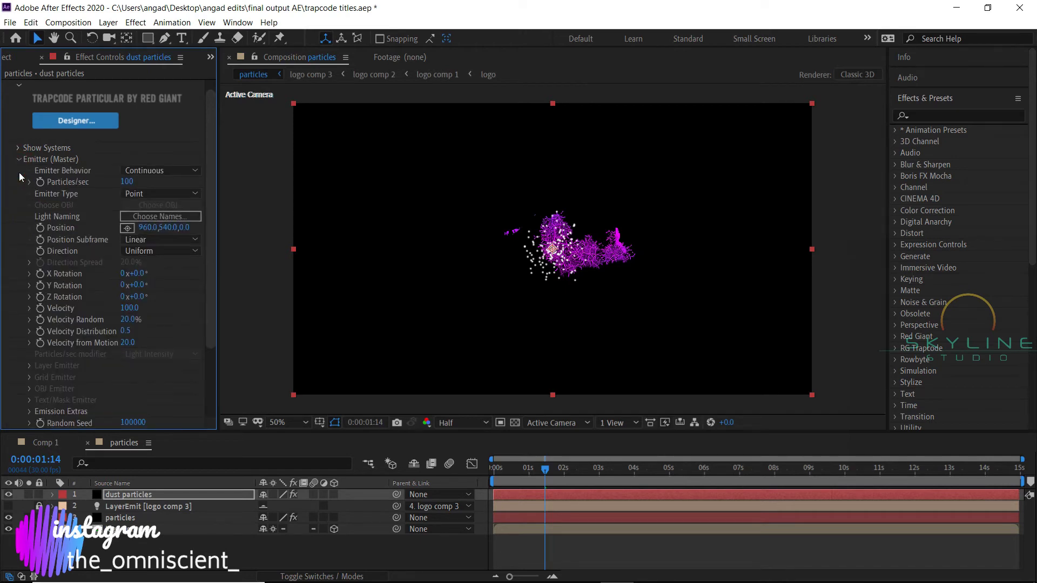
pyautogui.click(158, 171)
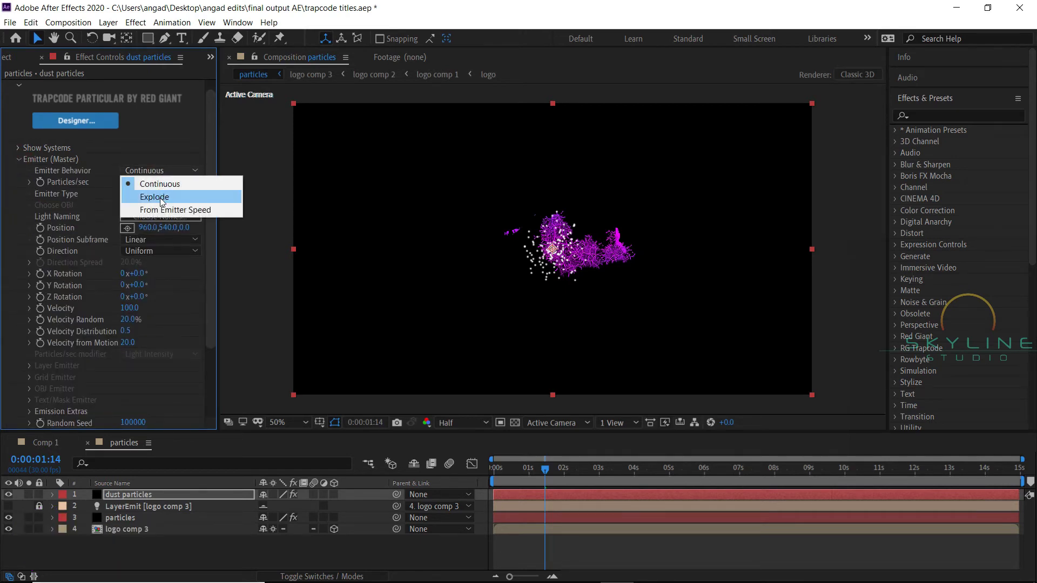
pyautogui.click(105, 196)
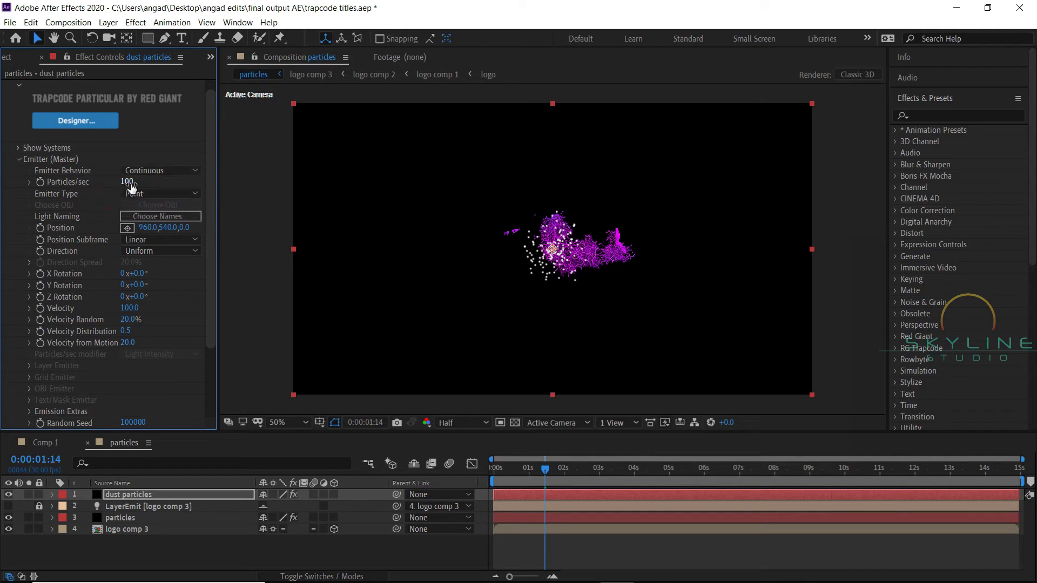
pyautogui.click(128, 182)
pyautogui.write('8000')
pyautogui.write('00')
pyautogui.press('Return')
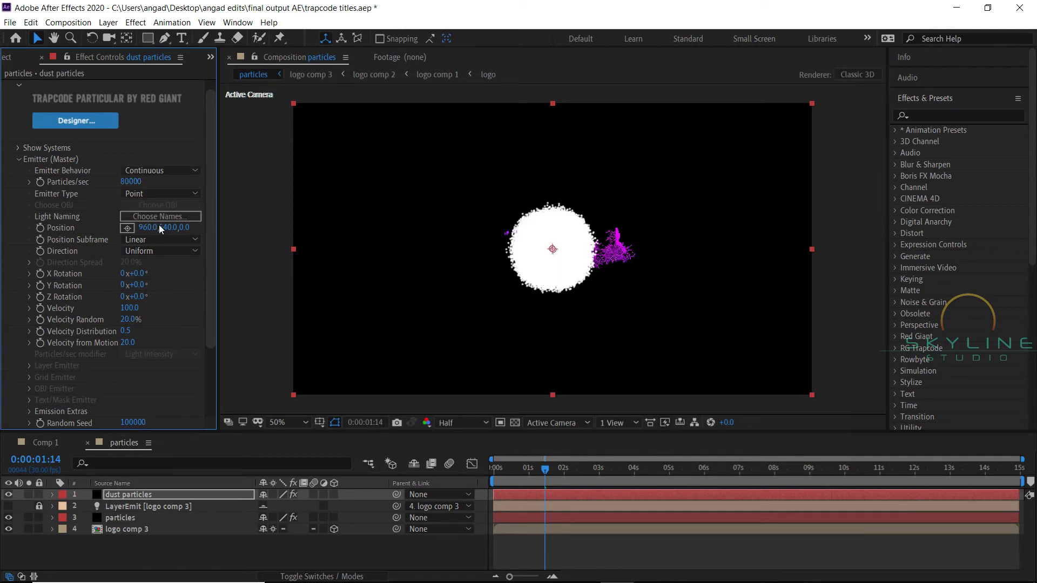
pyautogui.click(154, 195)
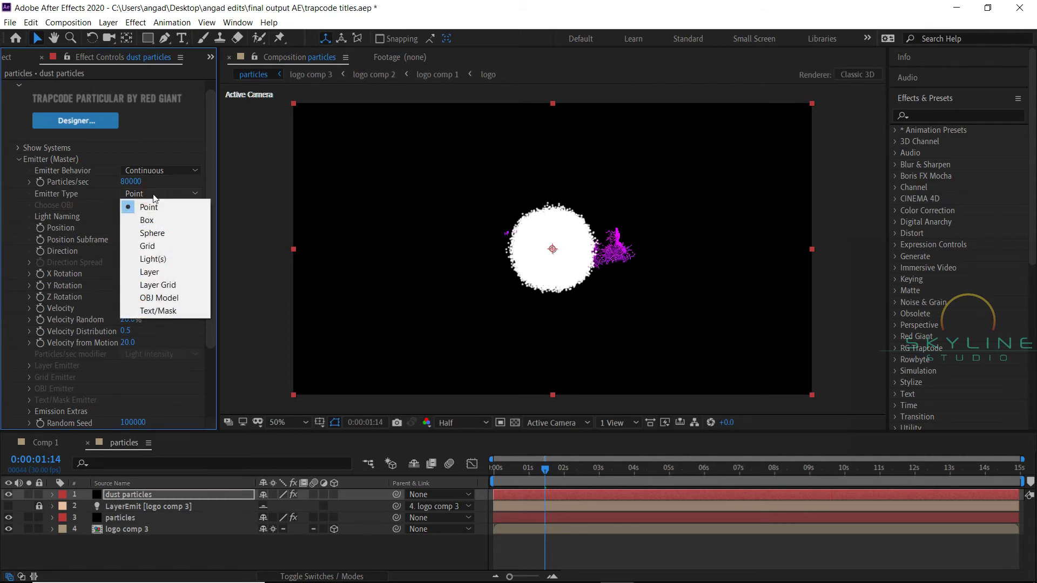
pyautogui.click(149, 272)
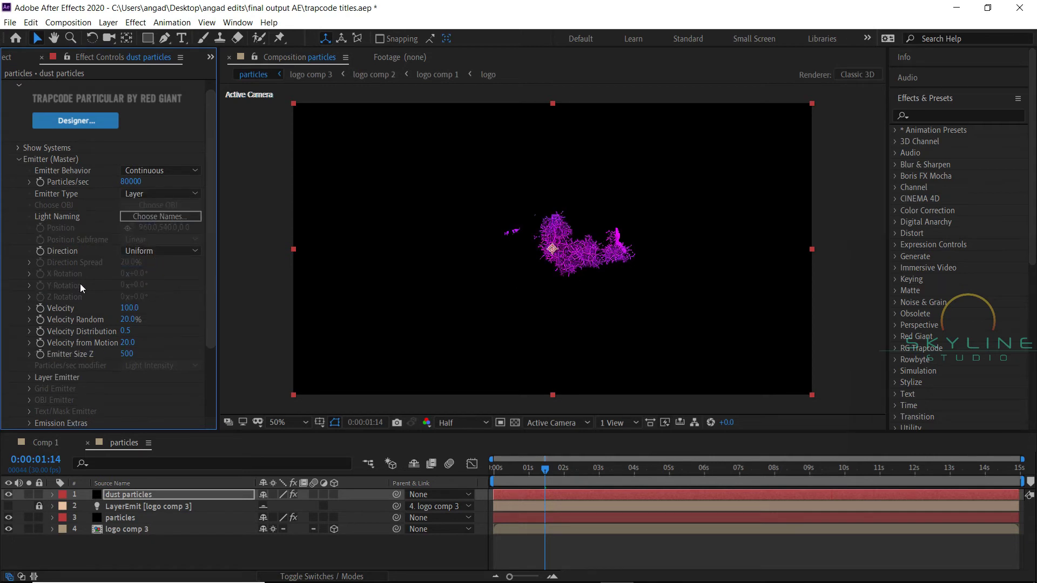
# Set the dust emitter's Velocity to 0 and its Velocity Random to 0%
pyautogui.scroll(-1, 80, 284)
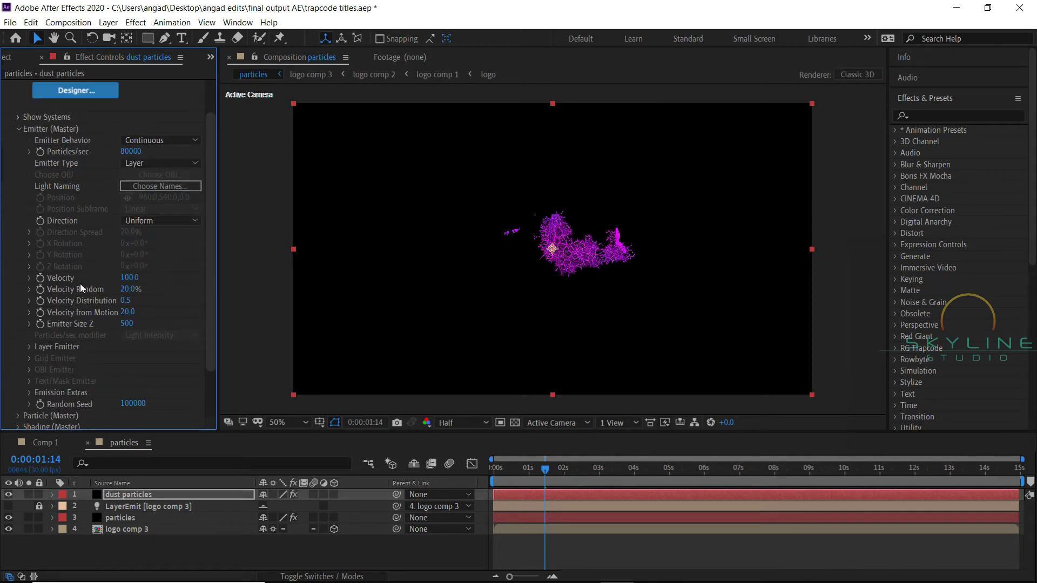
pyautogui.click(29, 347)
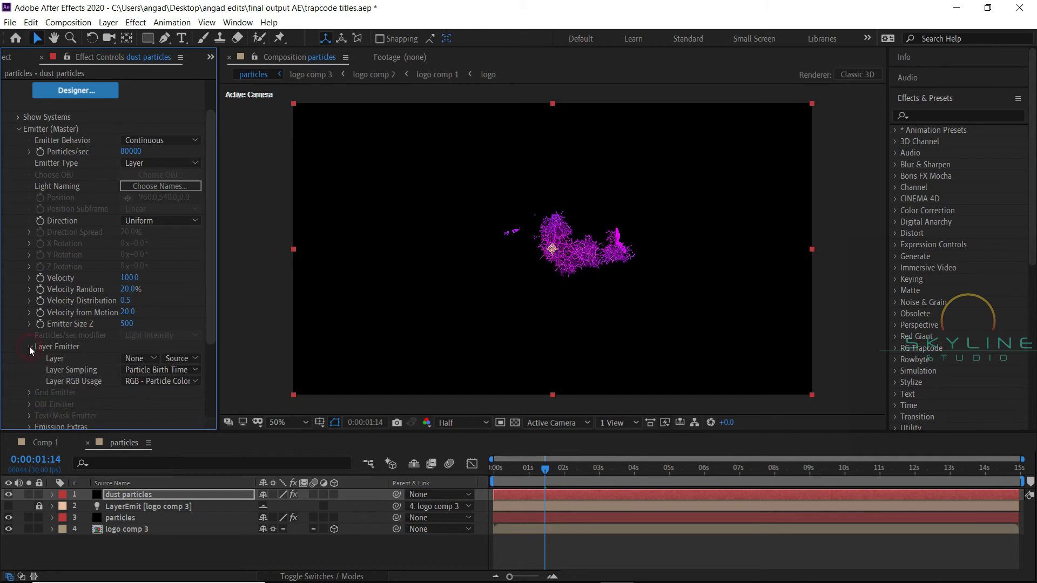
pyautogui.click(129, 278)
pyautogui.write('0')
pyautogui.press('Tab')
pyautogui.write('0')
# Use logo comp 3 with Effects & Masks as the layer emitter and set Layer RGB Usage to RGB - XYZ Velocity + Col
pyautogui.click(141, 358)
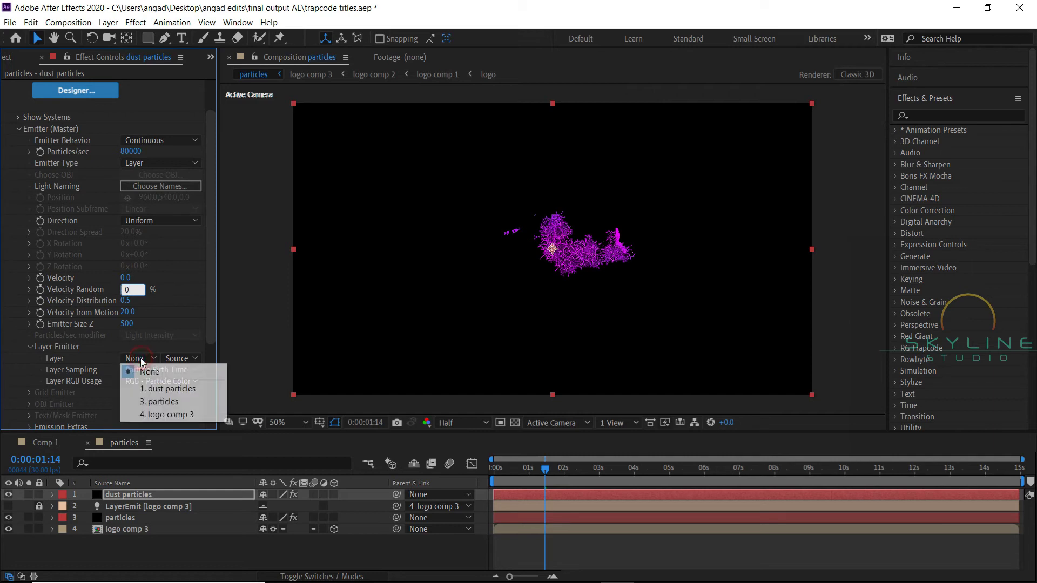
pyautogui.click(151, 414)
pyautogui.click(176, 361)
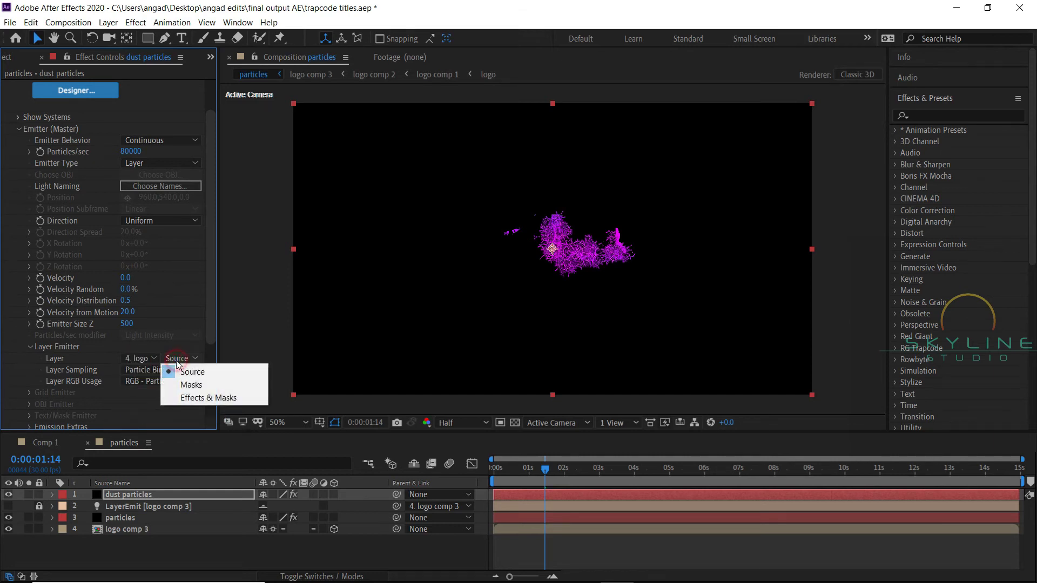
pyautogui.click(180, 397)
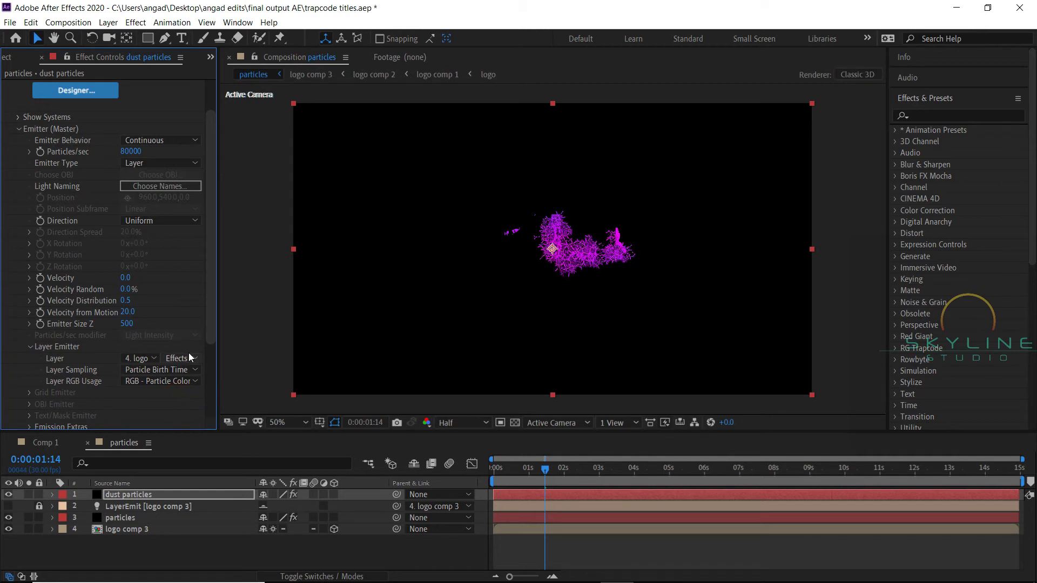
pyautogui.click(162, 370)
pyautogui.click(95, 380)
pyautogui.click(155, 381)
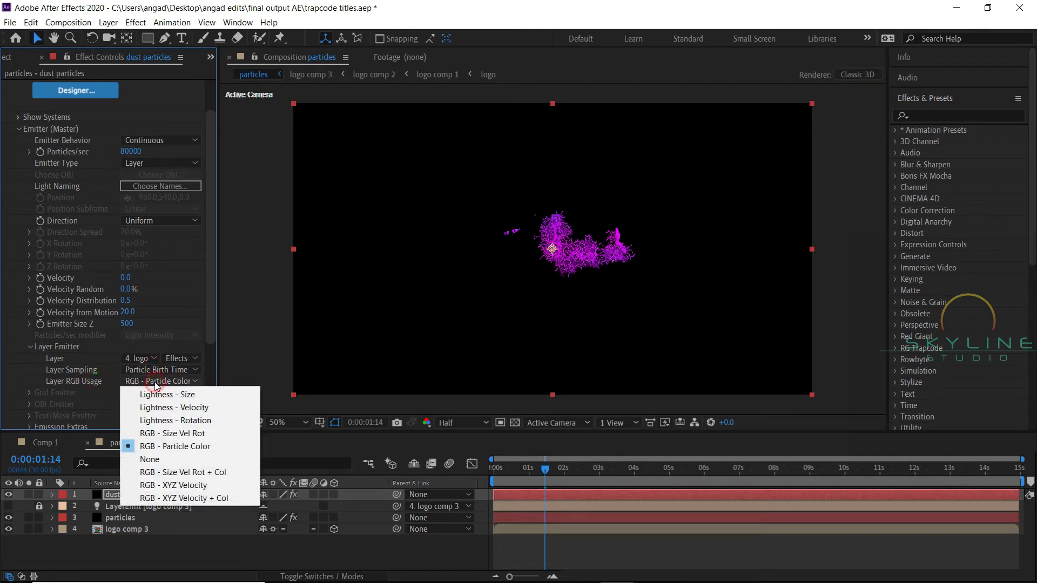
pyautogui.click(167, 499)
pyautogui.scroll(-1, 167, 354)
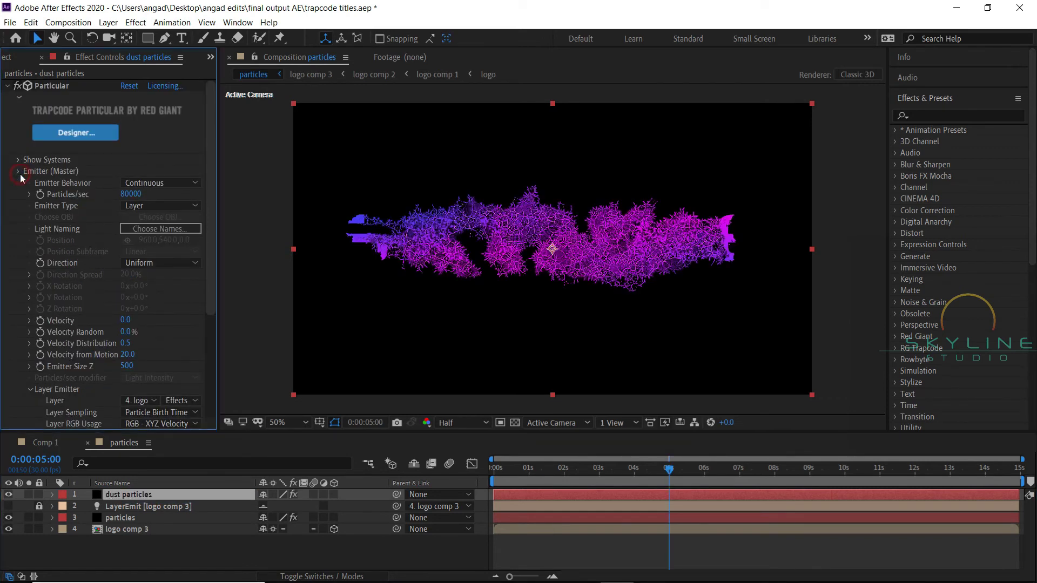
# Set the dust particles' Life to 1 second and Life Random to 50%
pyautogui.click(19, 172)
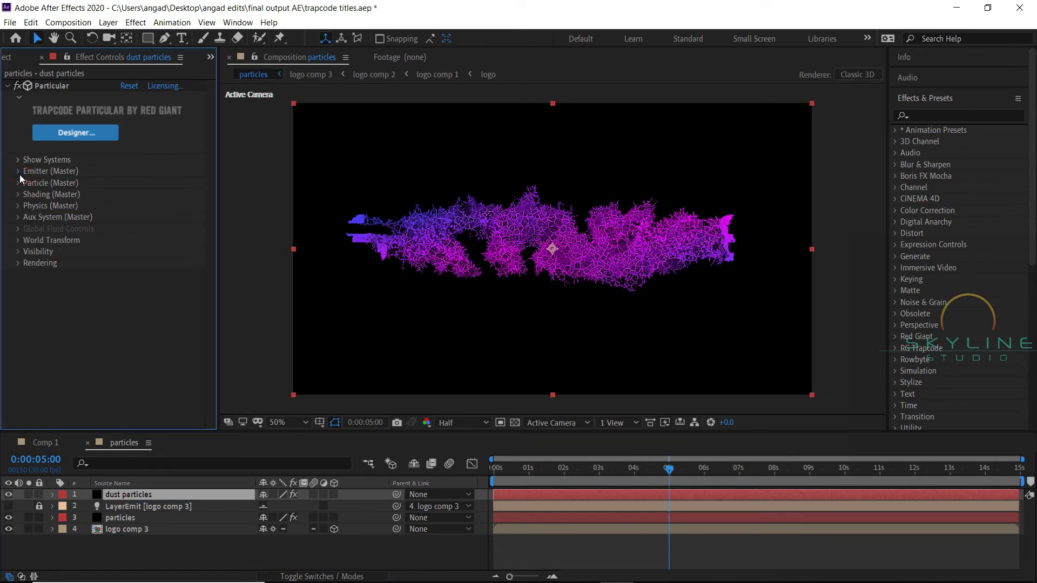
pyautogui.click(18, 183)
pyautogui.scroll(-1, 17, 186)
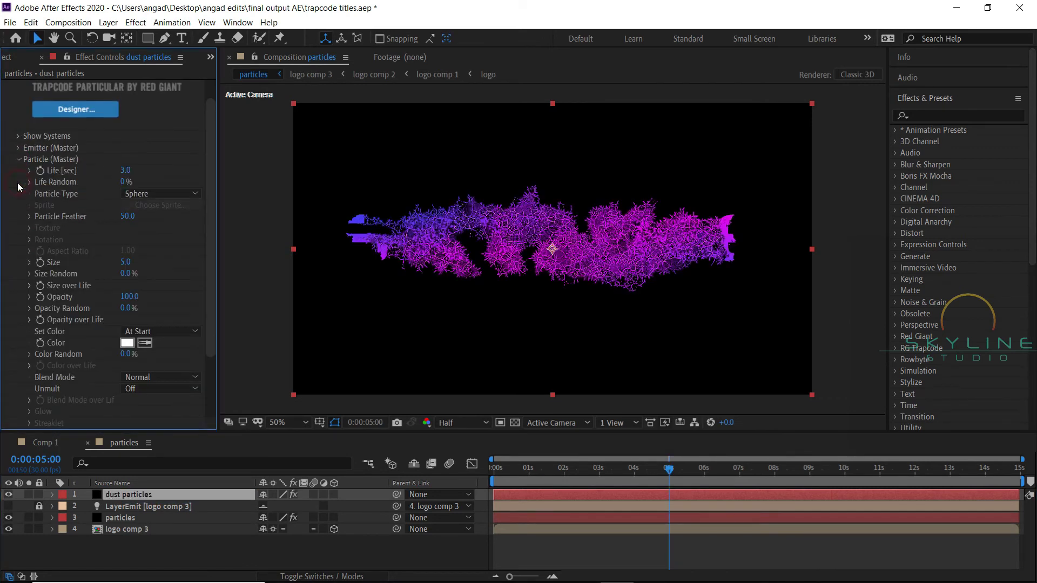
pyautogui.click(125, 171)
pyautogui.write('1')
pyautogui.press('Return')
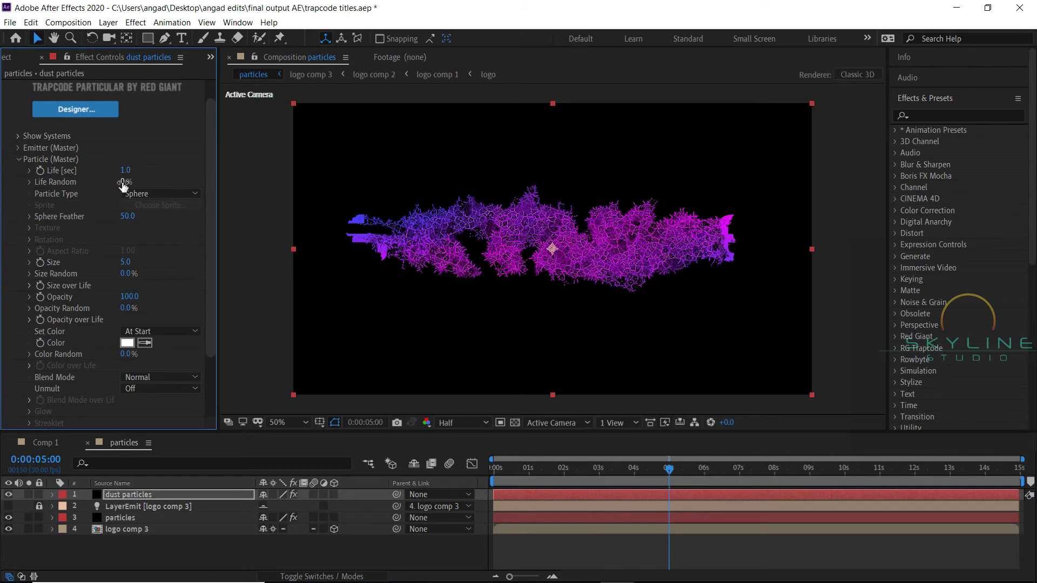
pyautogui.click(123, 182)
pyautogui.write('50')
pyautogui.press('Return')
# Set the dust particles' Sphere Feather to 0 and their Size to 4
pyautogui.click(128, 217)
pyautogui.write('0')
pyautogui.press('Return')
pyautogui.click(130, 262)
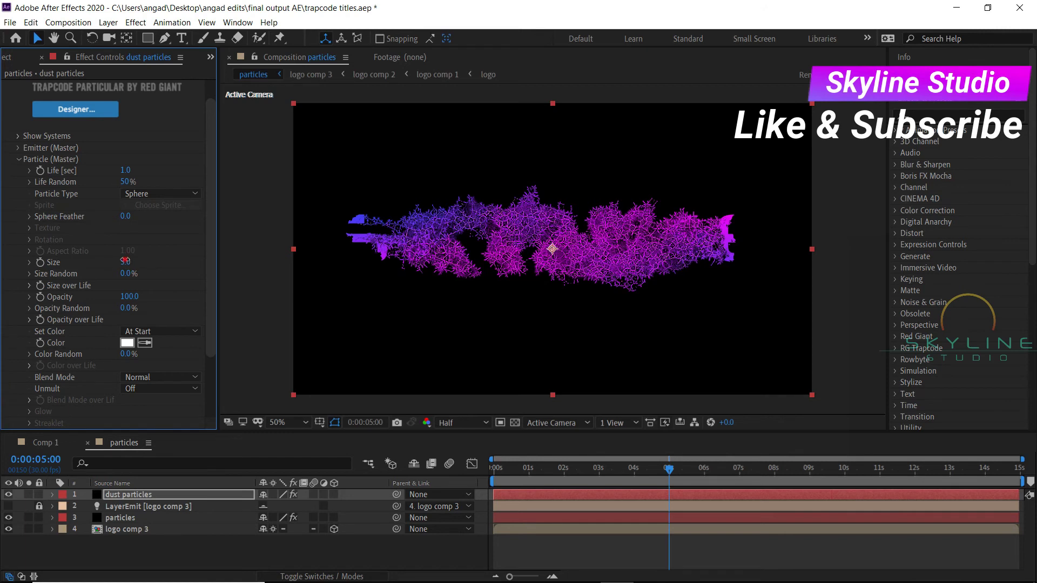
pyautogui.write('4')
pyautogui.press('Return')
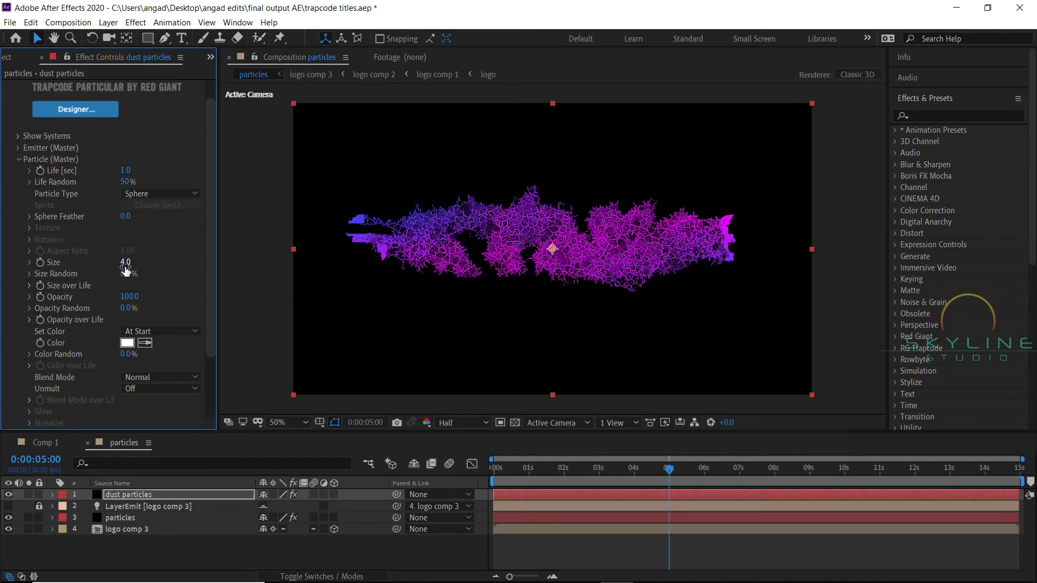
# Set the dust particles' Size Random to 100%
pyautogui.click(127, 275)
pyautogui.write('100')
pyautogui.press('Return')
pyautogui.click(19, 160)
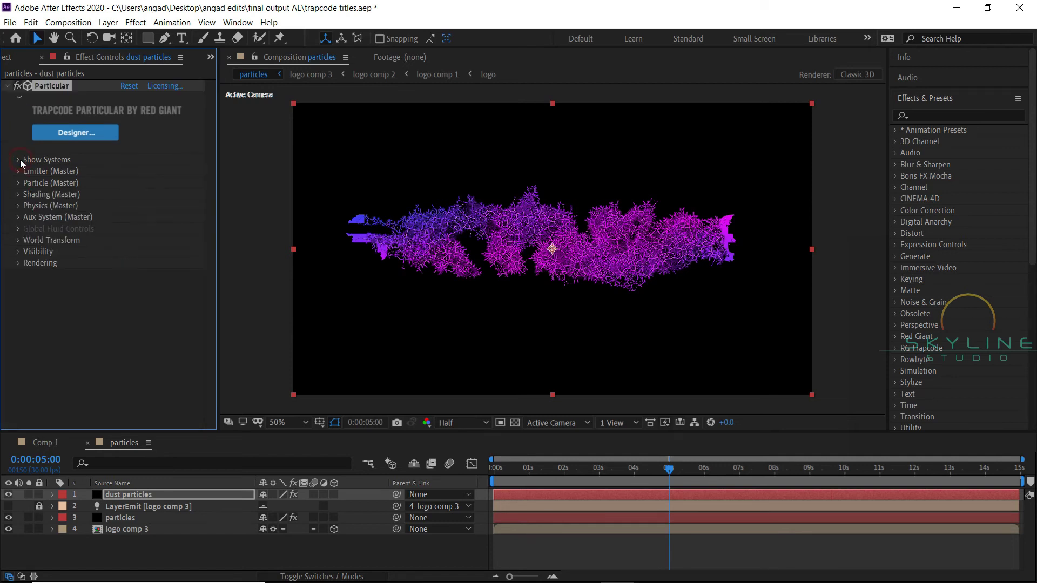
# Turn on Shadowlet for Main and Shadowlet for Aux in the dust particles' shading settings
pyautogui.click(18, 194)
pyautogui.click(166, 309)
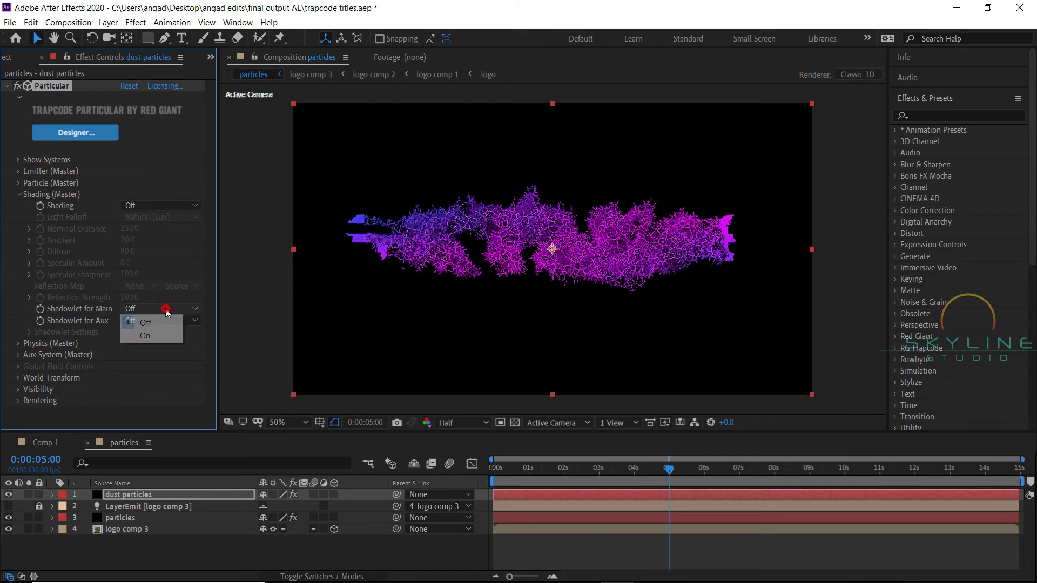
pyautogui.click(162, 335)
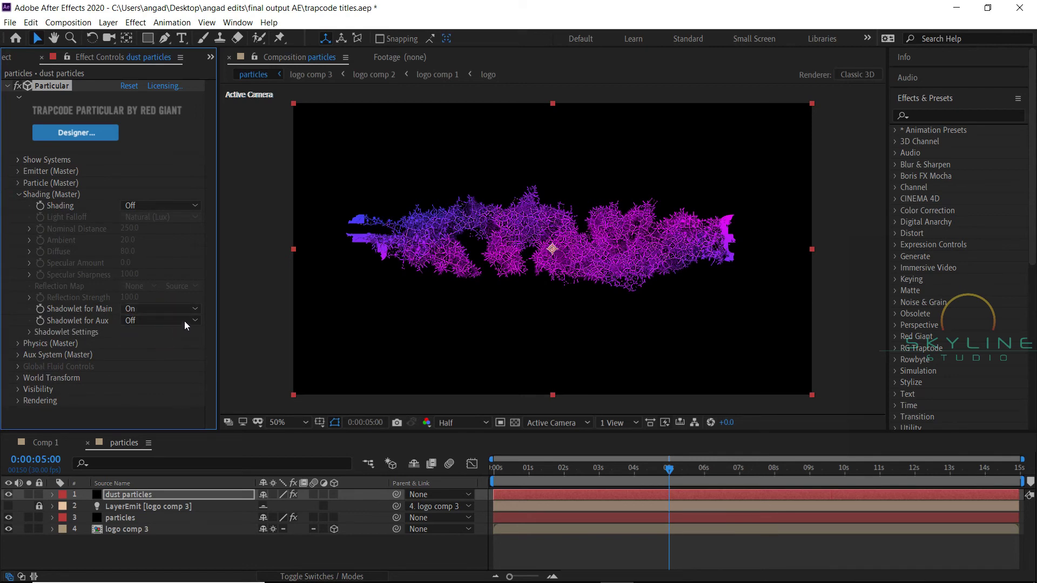
pyautogui.click(184, 321)
pyautogui.click(172, 348)
pyautogui.click(19, 195)
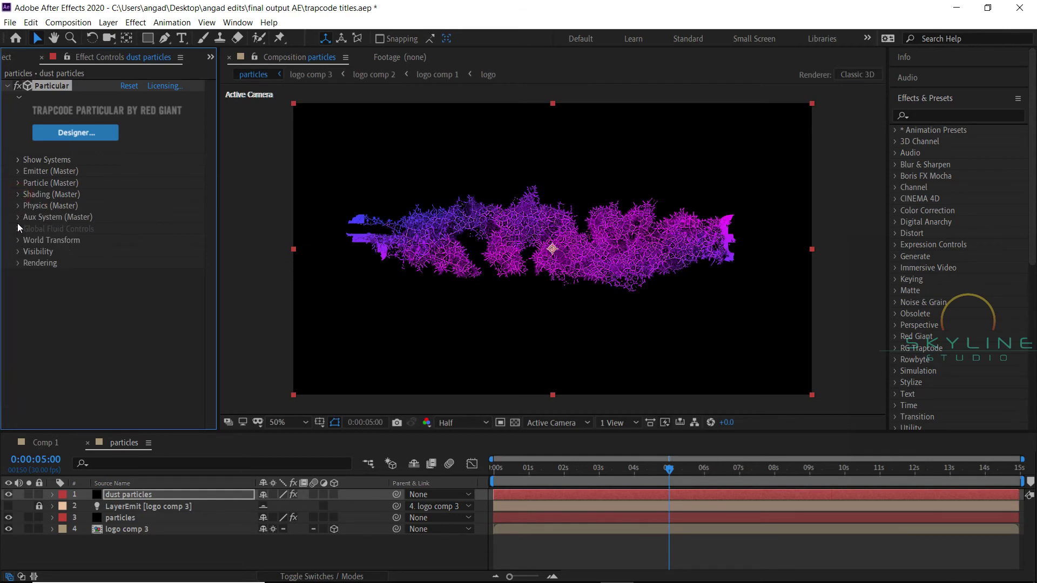
# Enter a new Affect Position value for the Air Turbulence Field in the dust particles' physics settings
pyautogui.click(19, 206)
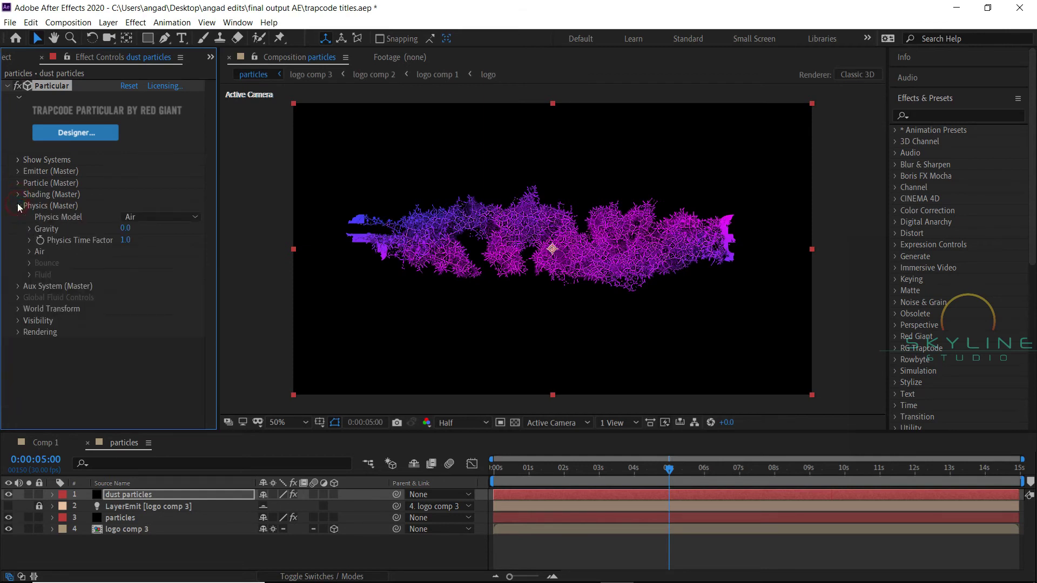
pyautogui.click(30, 252)
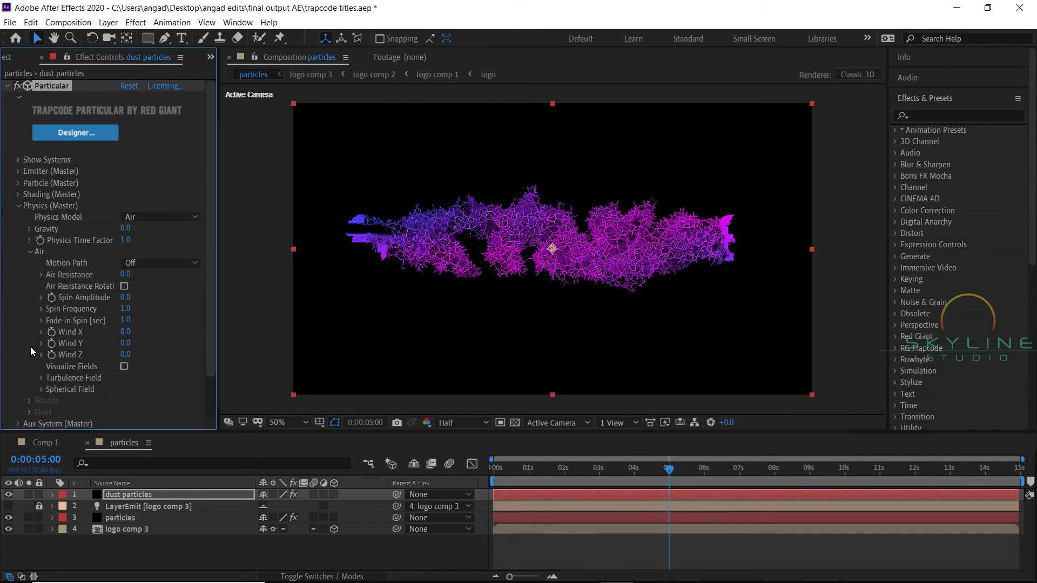
pyautogui.click(41, 378)
pyautogui.scroll(-3, 76, 345)
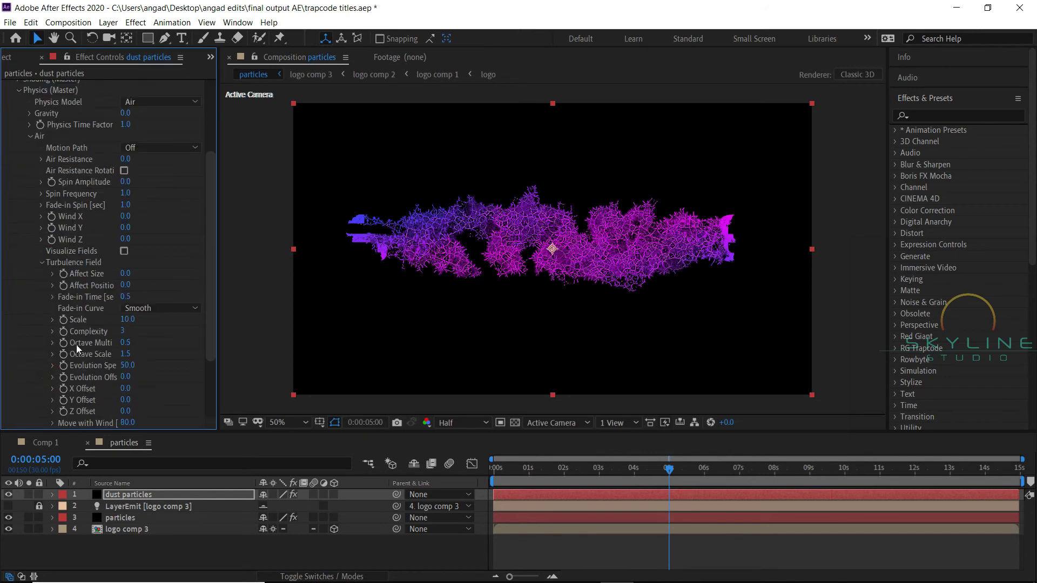
pyautogui.click(123, 285)
pyautogui.press('Return')
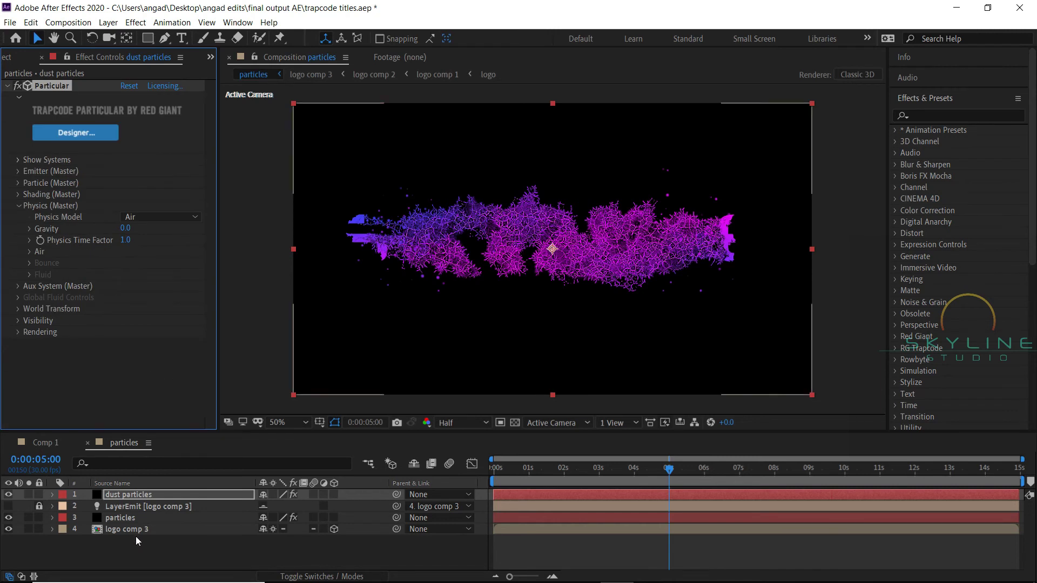
# Add a new adjustment layer to the particles comp
pyautogui.rightClick(141, 551)
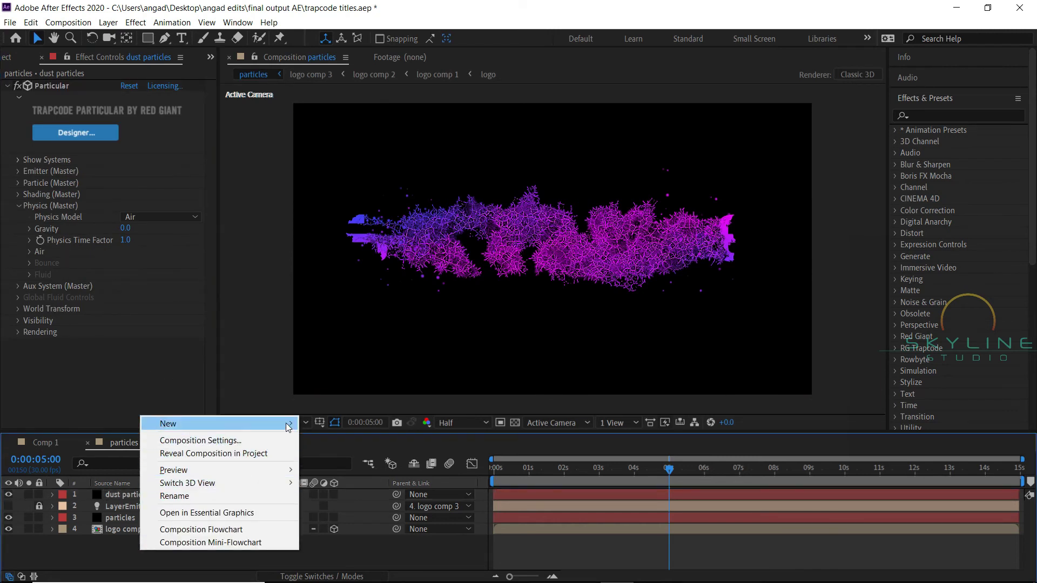
pyautogui.moveTo(289, 424)
pyautogui.click(352, 521)
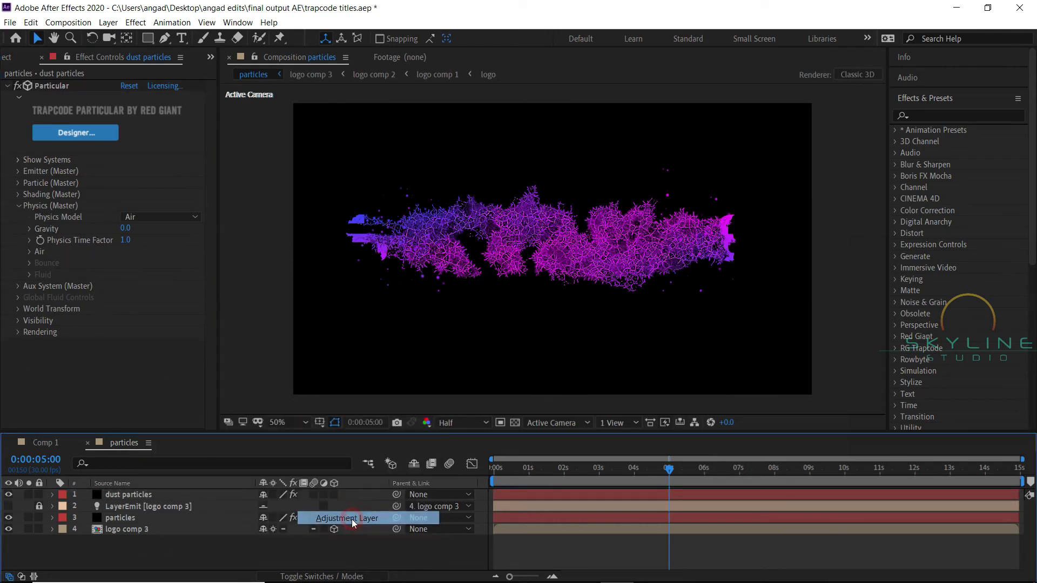
# Apply Curves to the adjustment layer and shape its RGB curve into a gentle S with raised highlights and lowered shadows
pyautogui.hotkey('ctrl', 'space')
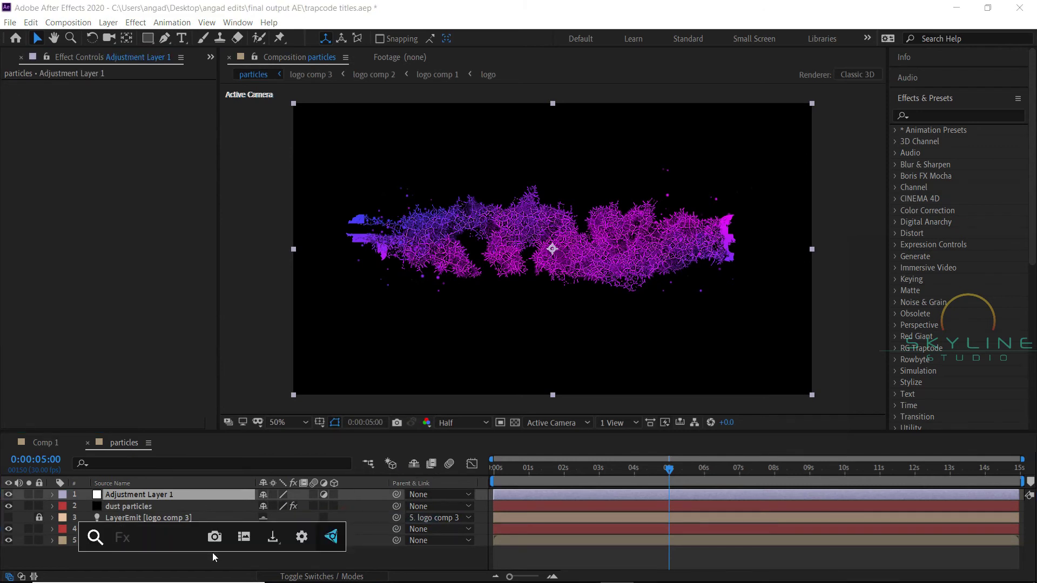
pyautogui.write('cur')
pyautogui.press('Return')
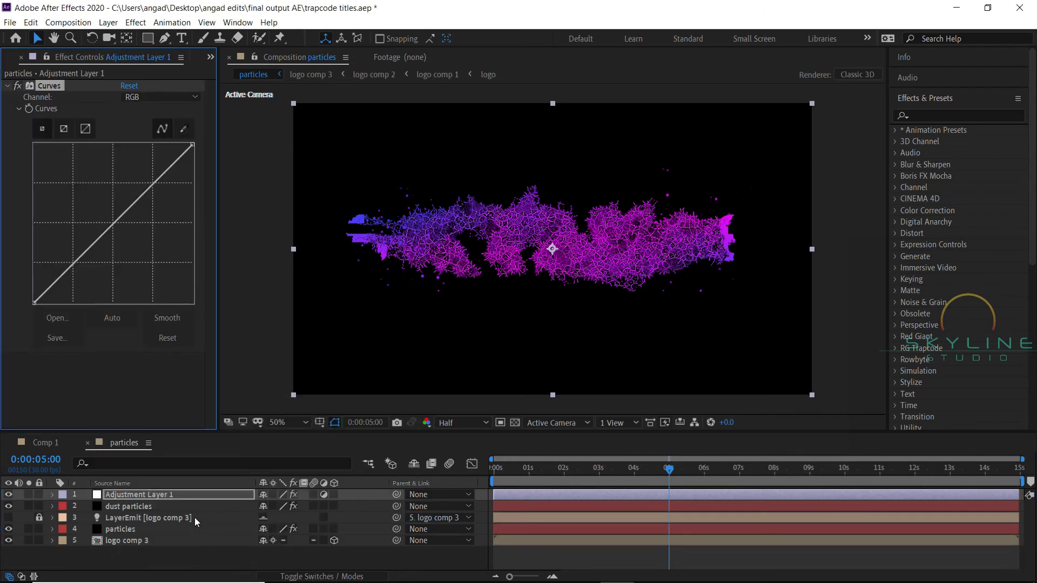
pyautogui.moveTo(153, 183)
pyautogui.mouseDown()
pyautogui.moveTo(148, 169)
pyautogui.moveTo(145, 178)
pyautogui.mouseUp()
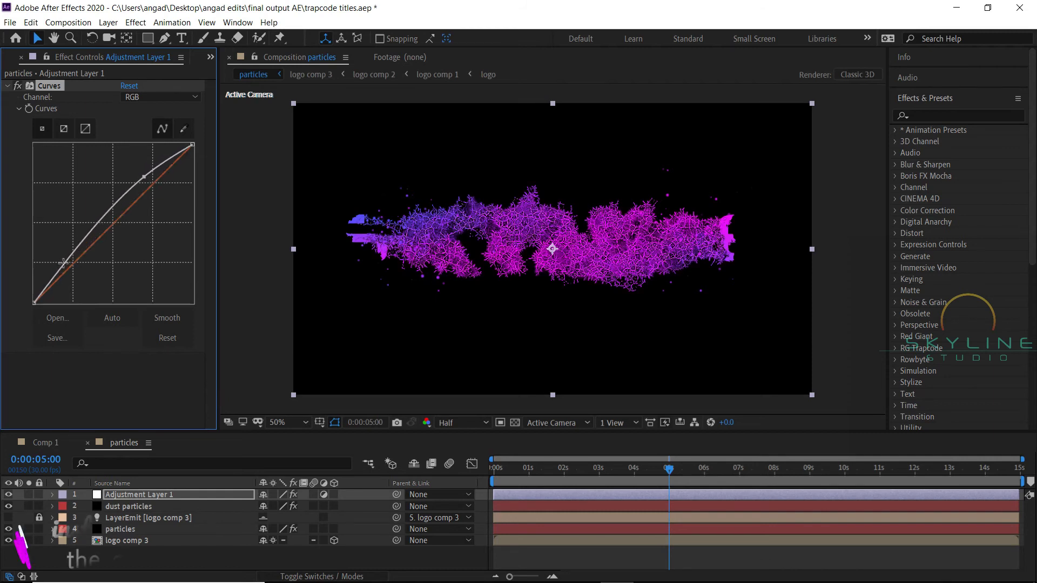
pyautogui.moveTo(66, 261); pyautogui.dragTo(69, 272)
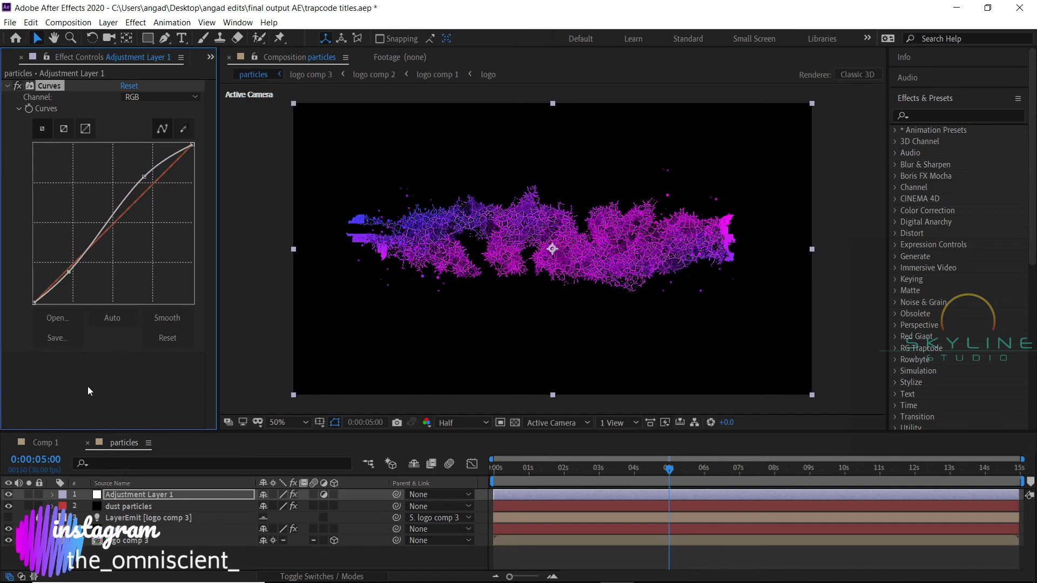
pyautogui.click(129, 380)
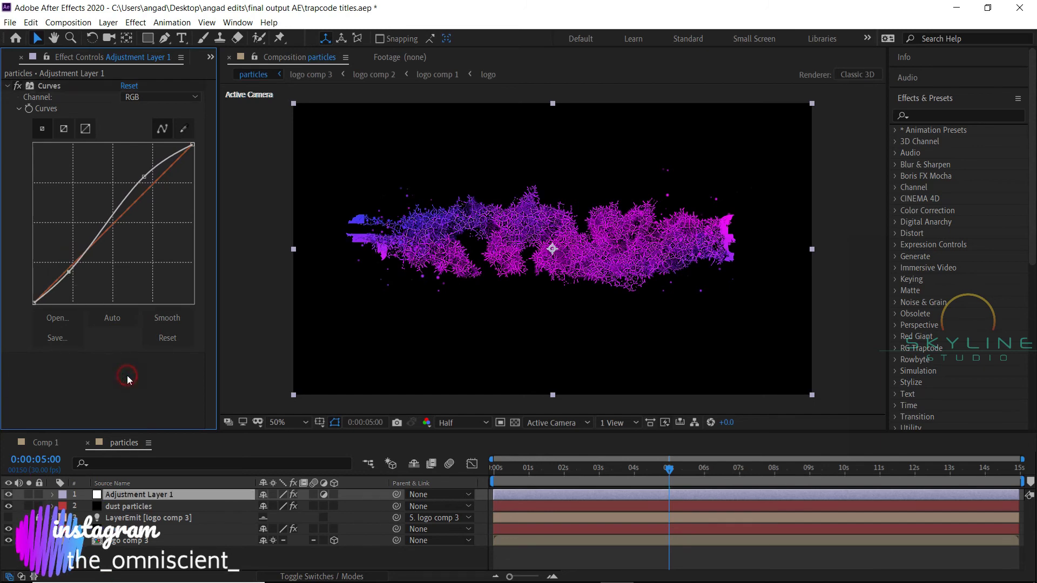
pyautogui.click(108, 554)
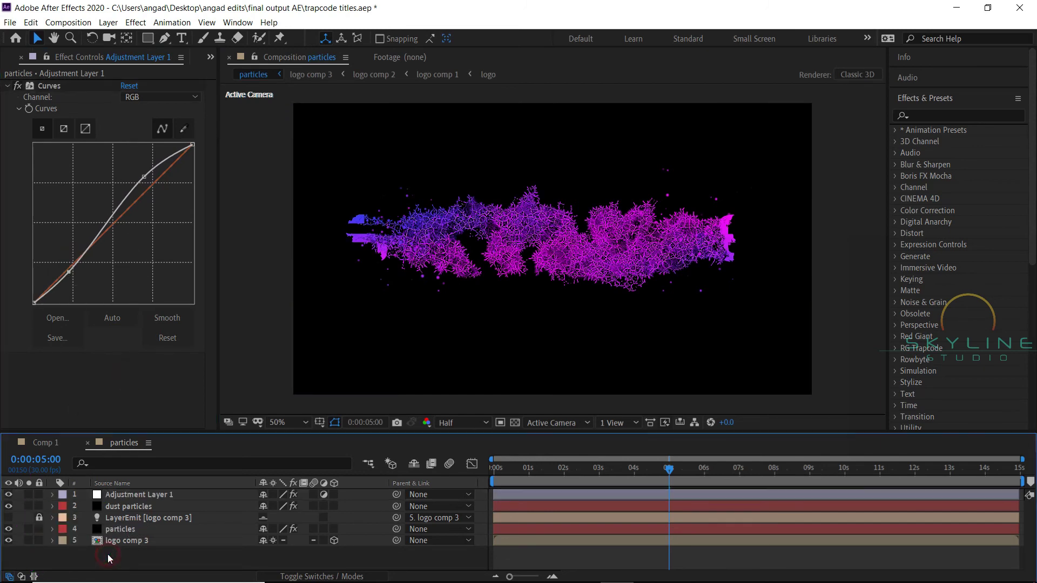
# In Comp 1, hide the logo comp 3 layer and add the particles comp above it
pyautogui.click(38, 439)
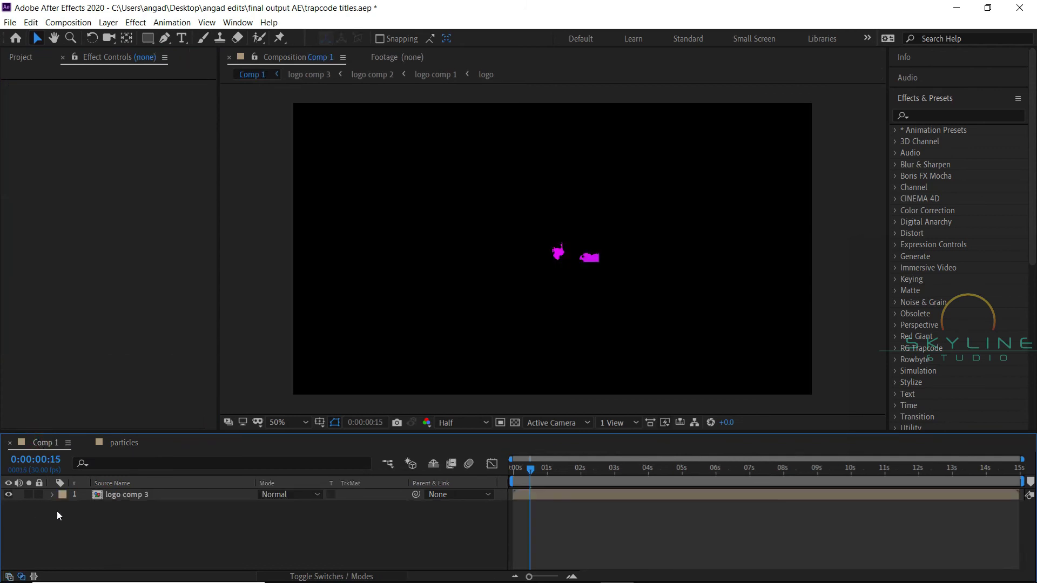
pyautogui.click(10, 496)
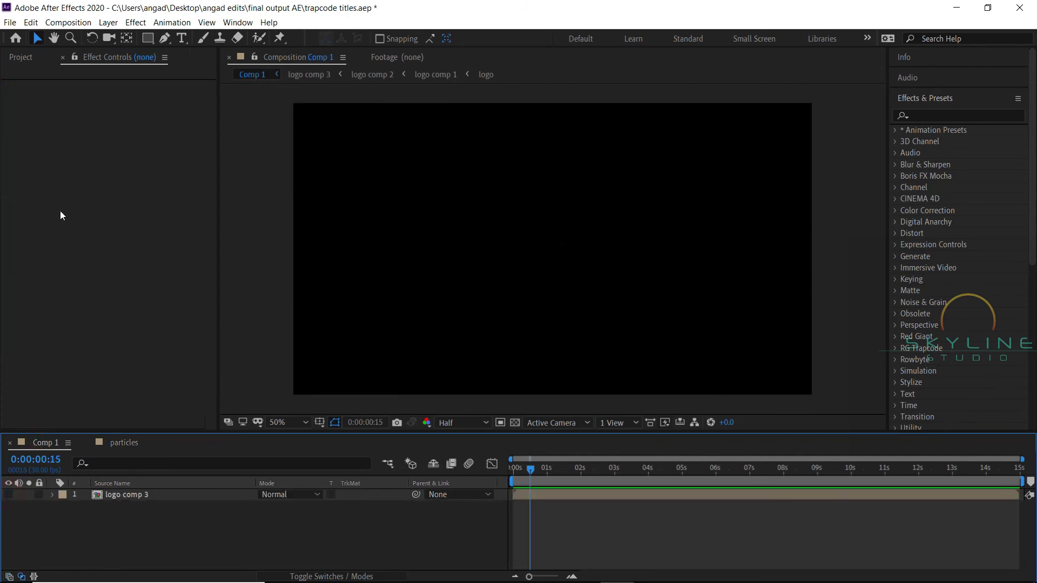
pyautogui.click(23, 55)
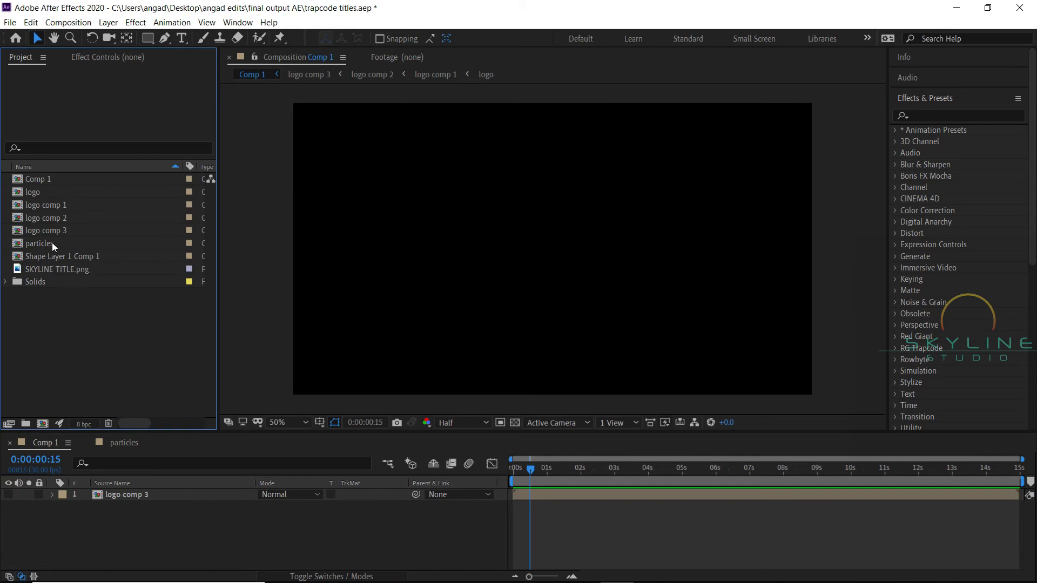
pyautogui.moveTo(52, 243); pyautogui.dragTo(143, 491)
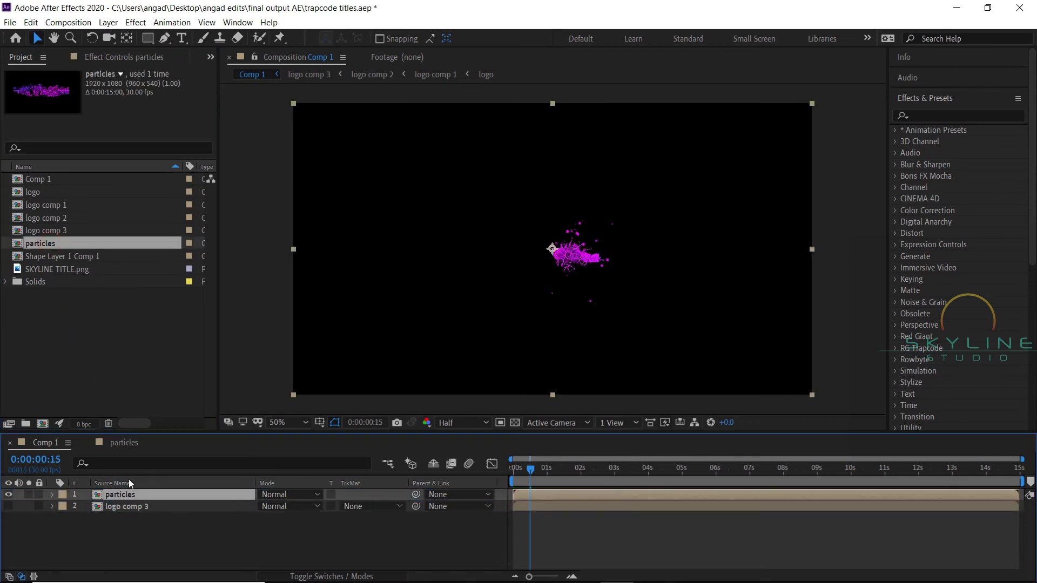
# Create a comp-sized black solid named bg in Comp 1 and place it beneath all other layers
pyautogui.click(155, 530)
pyautogui.rightClick(154, 529)
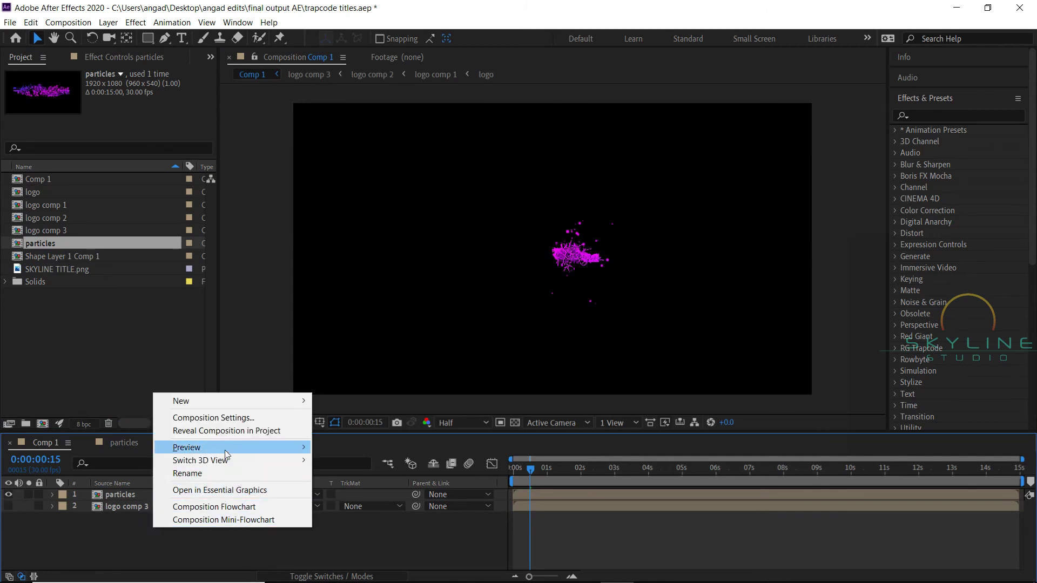
pyautogui.moveTo(289, 398)
pyautogui.click(365, 431)
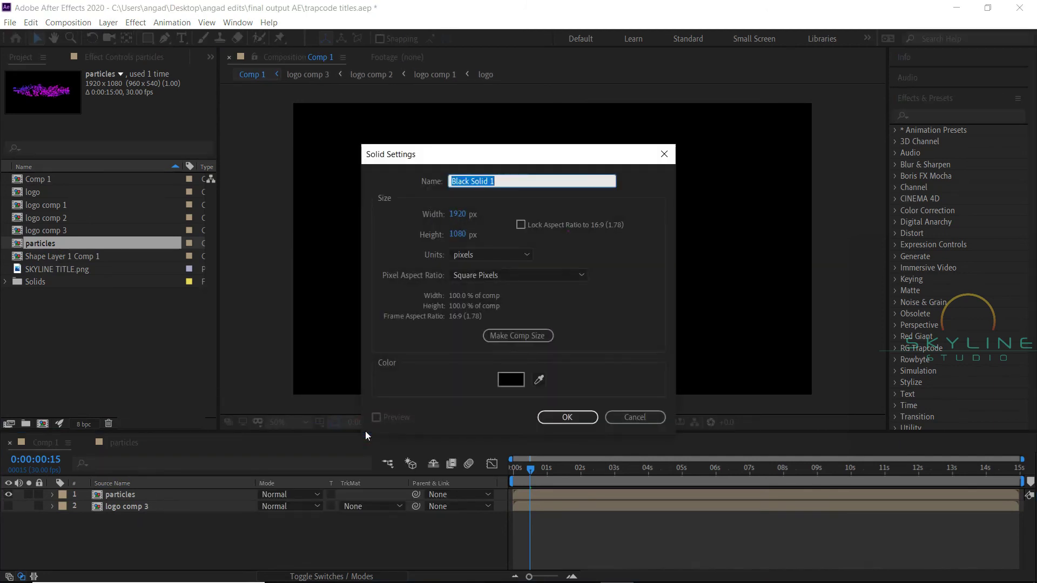
pyautogui.write('bg')
pyautogui.press('Return')
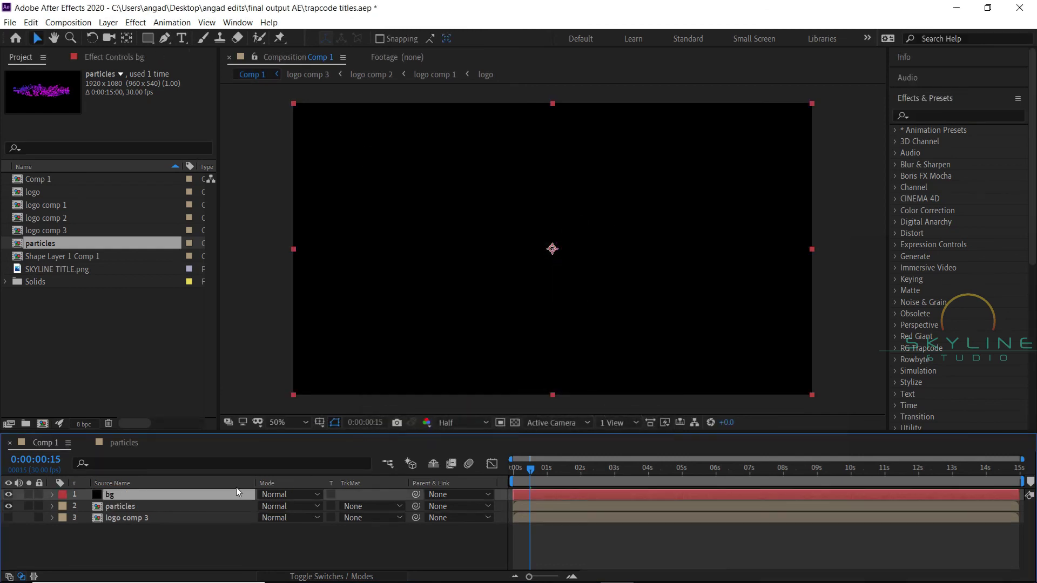
pyautogui.moveTo(199, 493); pyautogui.dragTo(196, 536)
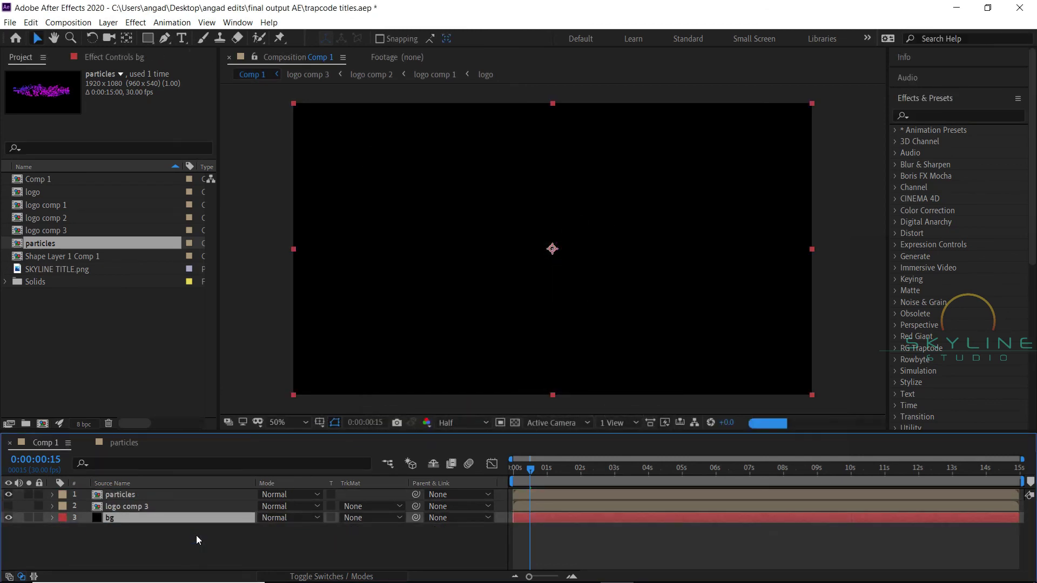
# Apply Gradient Ramp to the bg solid and set its Ramp Shape to Radial Ramp
pyautogui.hotkey('ctrl', 'space')
pyautogui.write('ra')
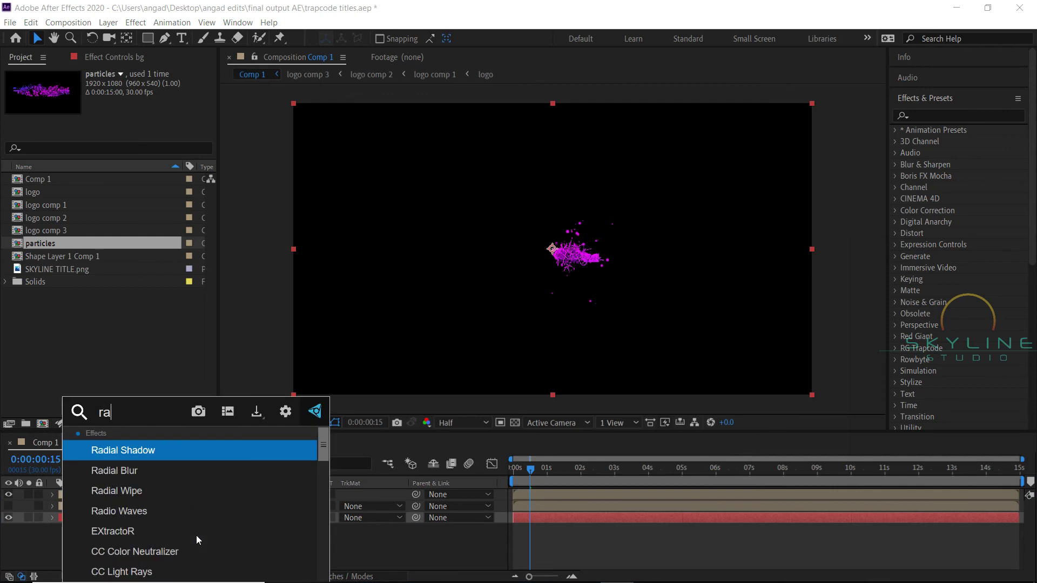
pyautogui.write('mp')
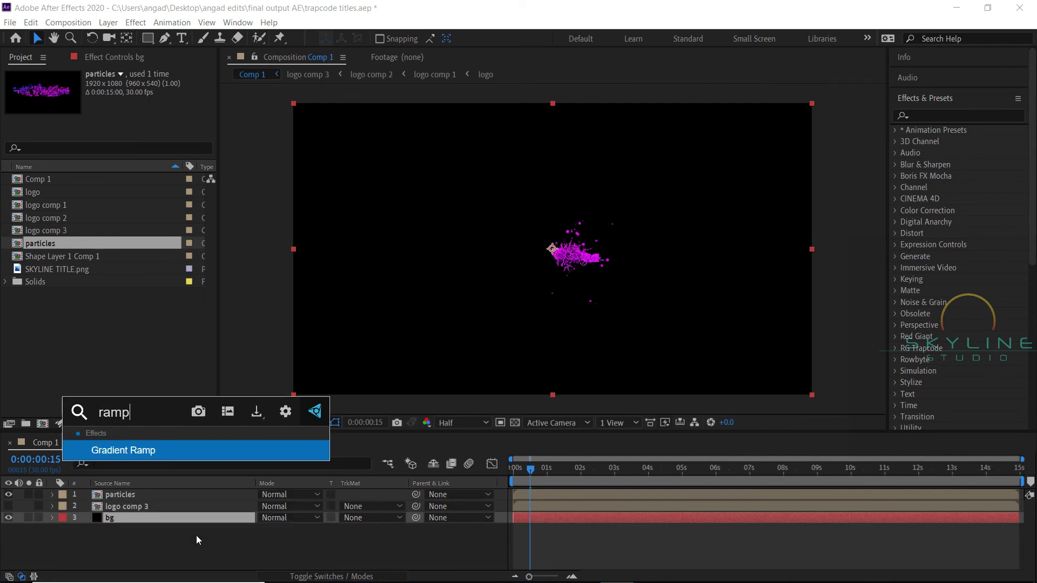
pyautogui.press('Return')
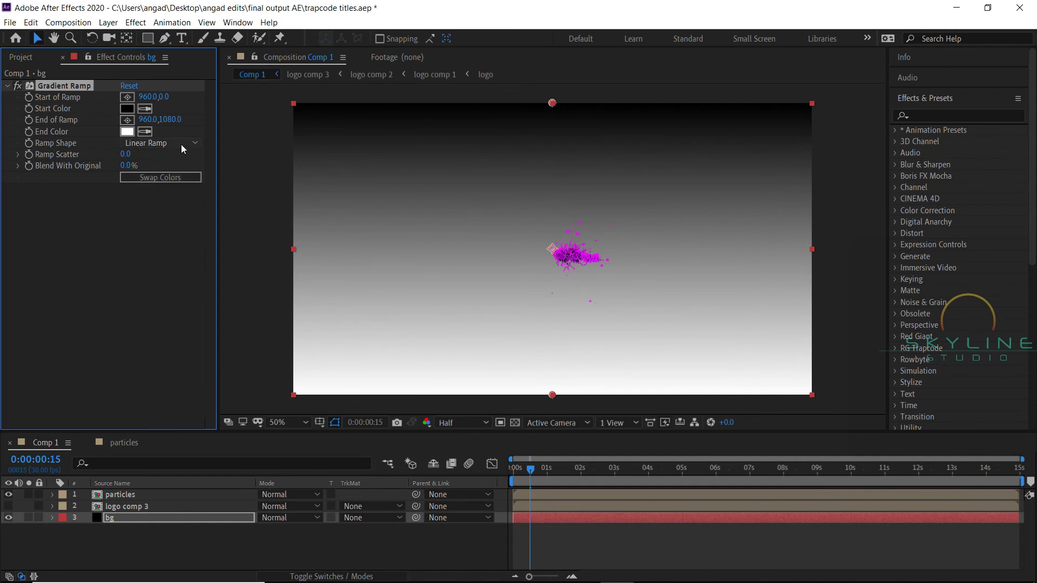
pyautogui.click(181, 143)
pyautogui.click(180, 170)
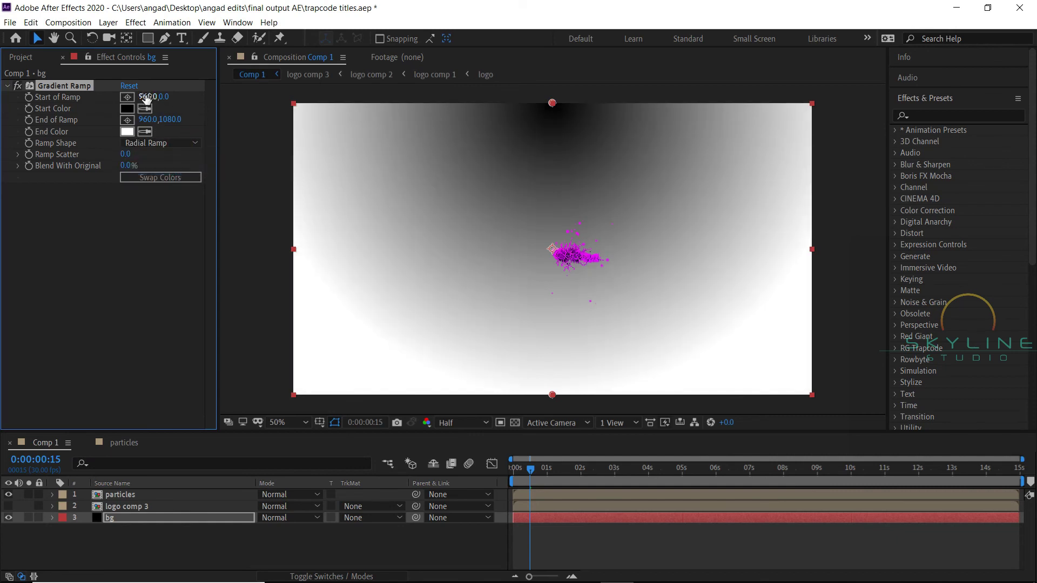
# Set the bg gradient's Start Color to white (FFFFFF) and its End Color to light grey
pyautogui.click(130, 106)
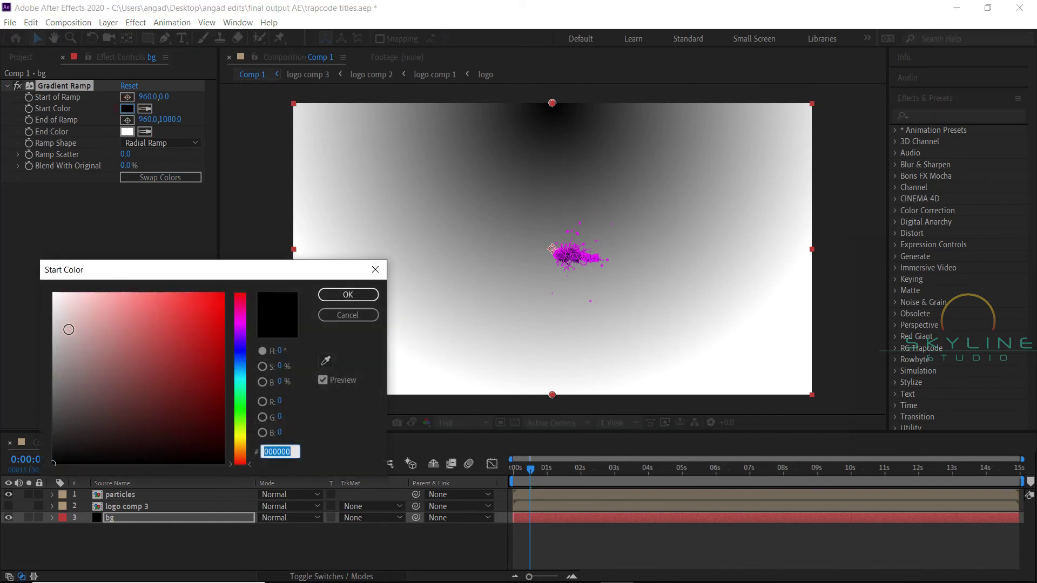
pyautogui.moveTo(61, 339); pyautogui.dragTo(47, 274)
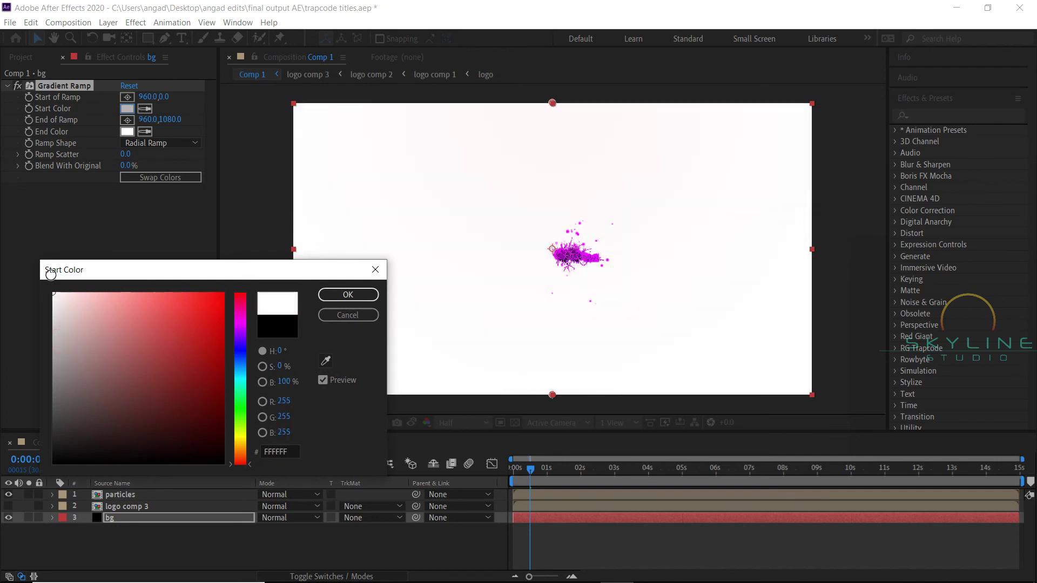
pyautogui.click(348, 294)
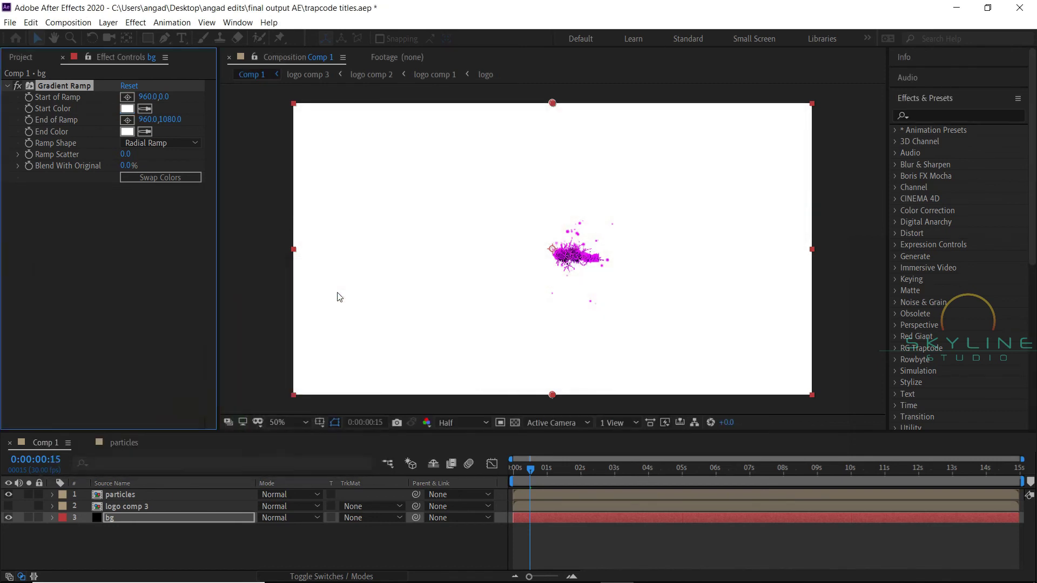
pyautogui.click(128, 132)
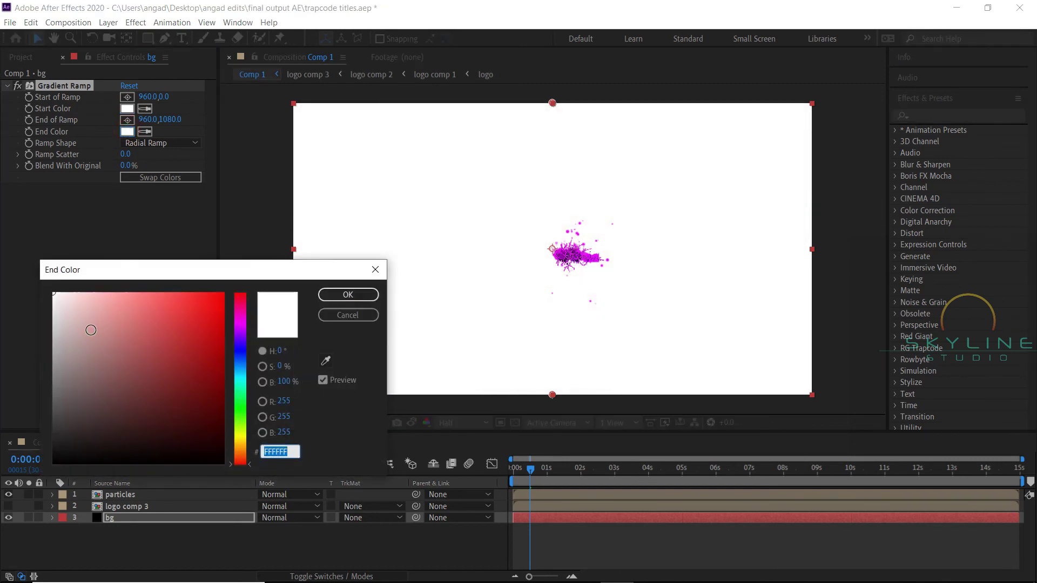
pyautogui.click(55, 342)
pyautogui.moveTo(55, 342); pyautogui.dragTo(54, 319)
pyautogui.click(348, 295)
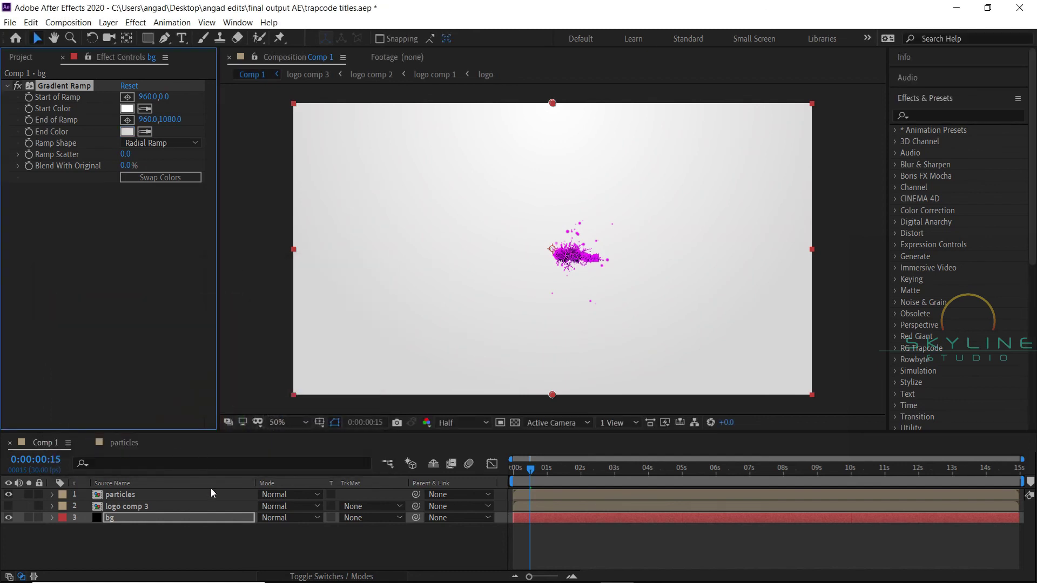
pyautogui.click(171, 526)
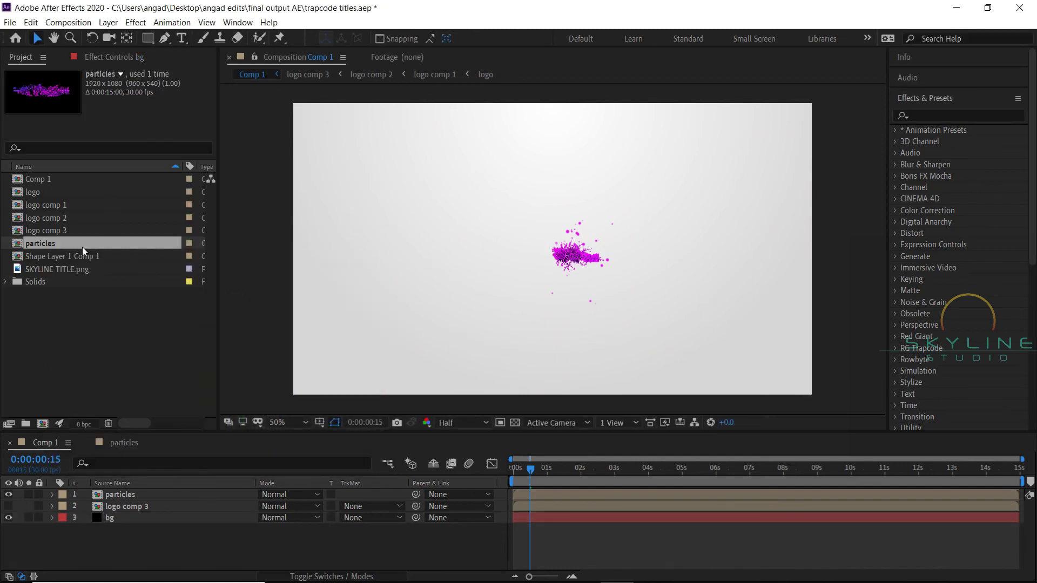
# Add logo comp 1 directly below the particles layer and pre-compose the two layers as Final
pyautogui.moveTo(58, 206); pyautogui.dragTo(153, 501)
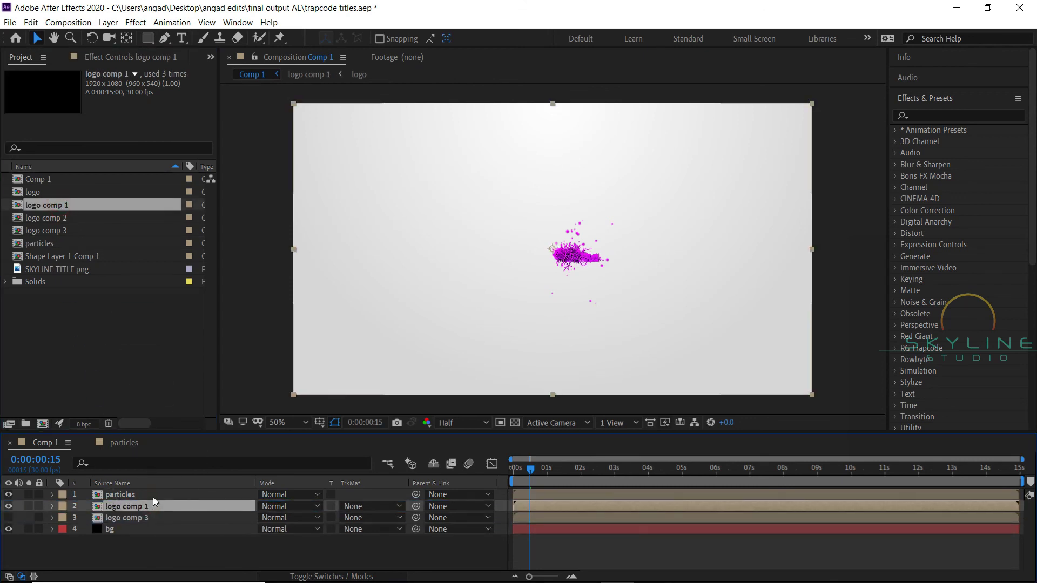
pyautogui.keyDown('ctrl'); pyautogui.click(154, 496); pyautogui.keyUp('ctrl')
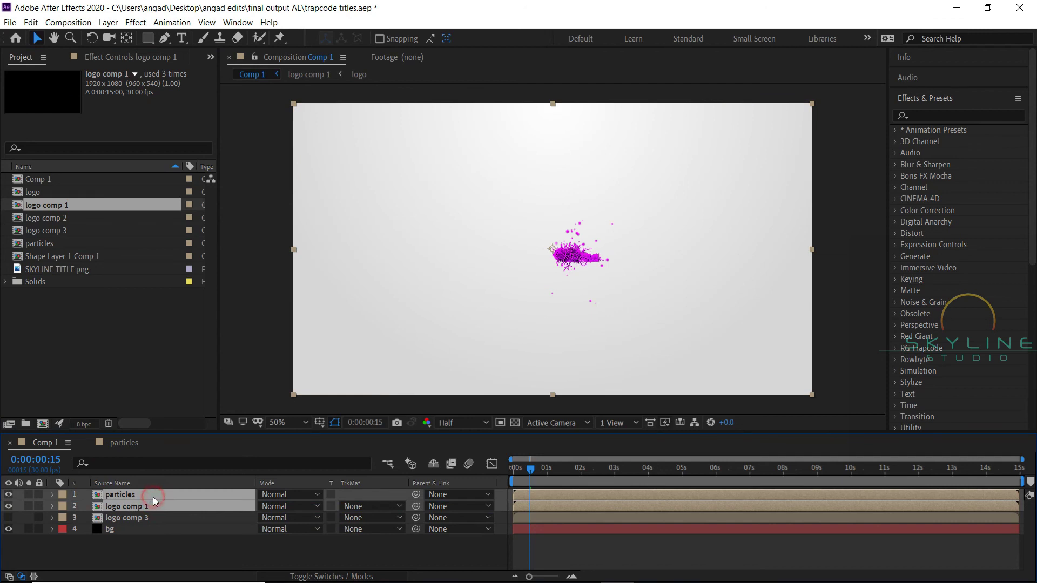
pyautogui.rightClick(189, 492)
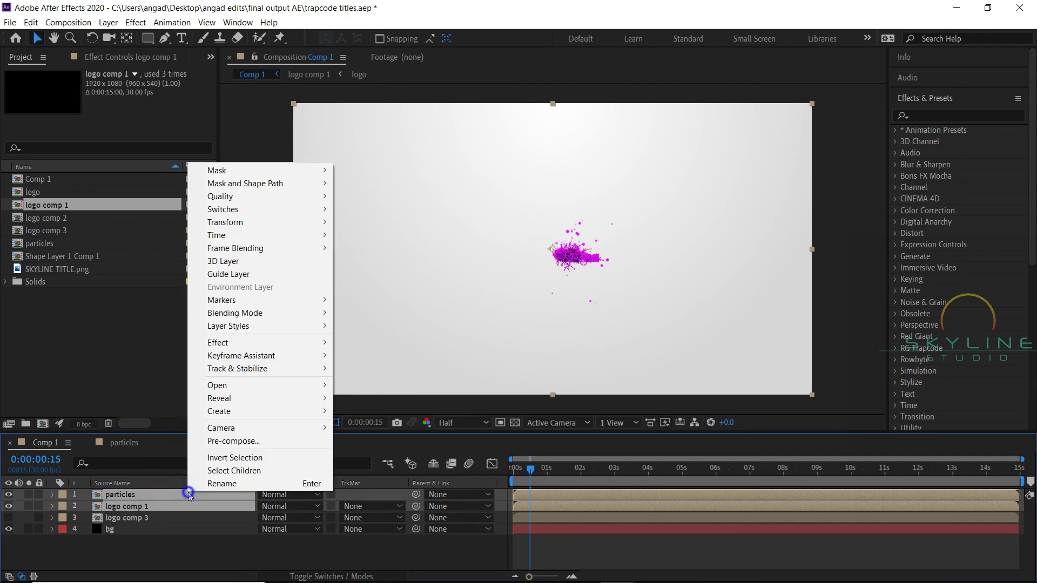
pyautogui.click(233, 442)
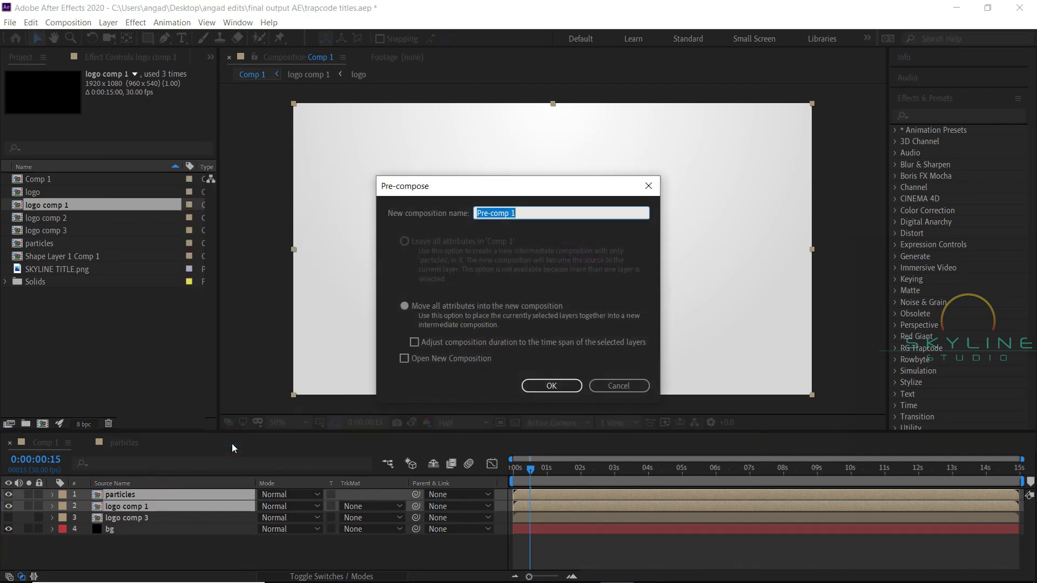
pyautogui.write('Final')
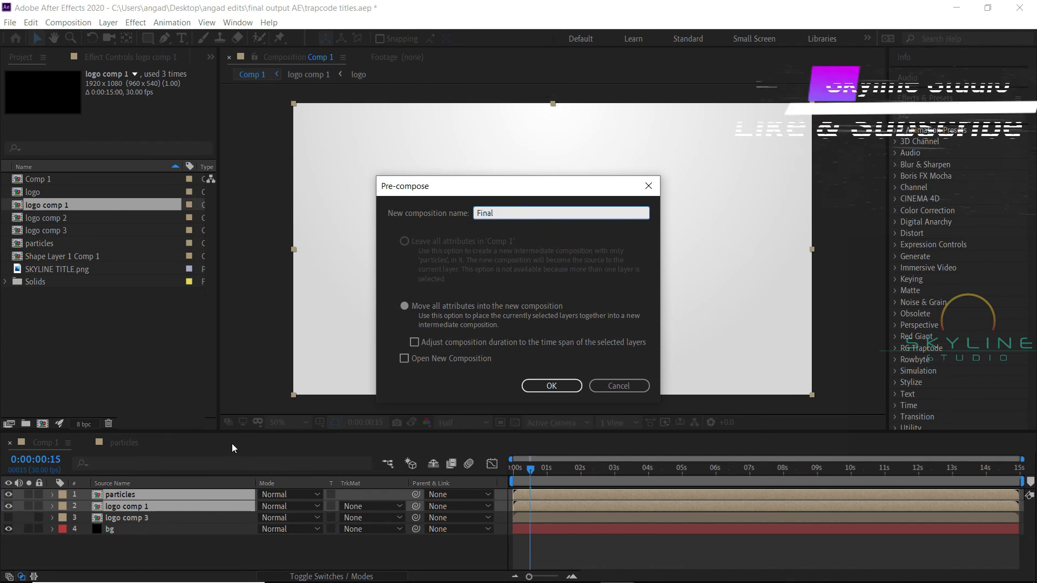
pyautogui.click(551, 385)
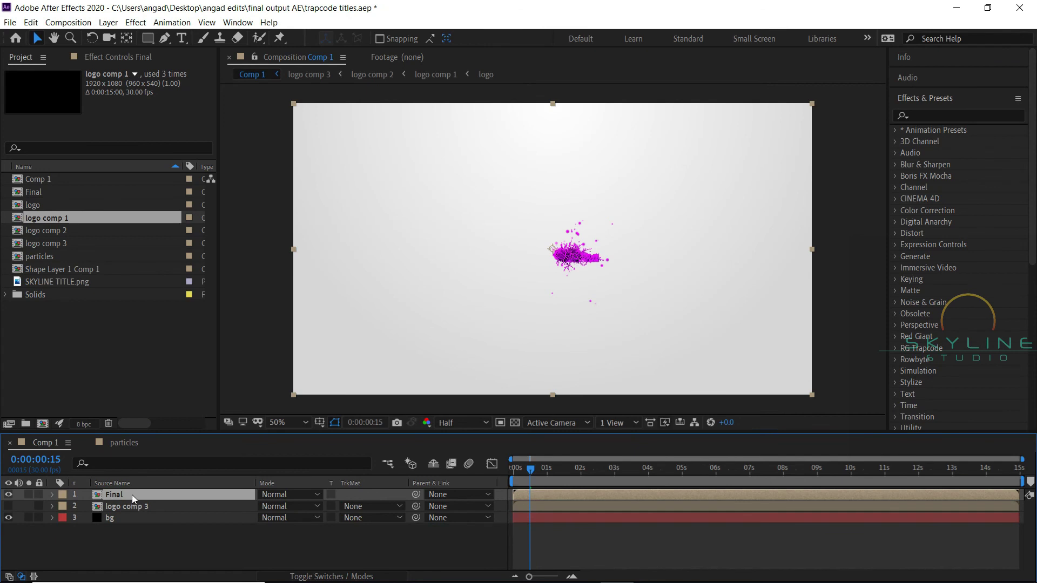
# Keyframe the Final layer's Scale from 100% at 0:00:00:00 to 77% at 0:00:14:29
pyautogui.press('s')
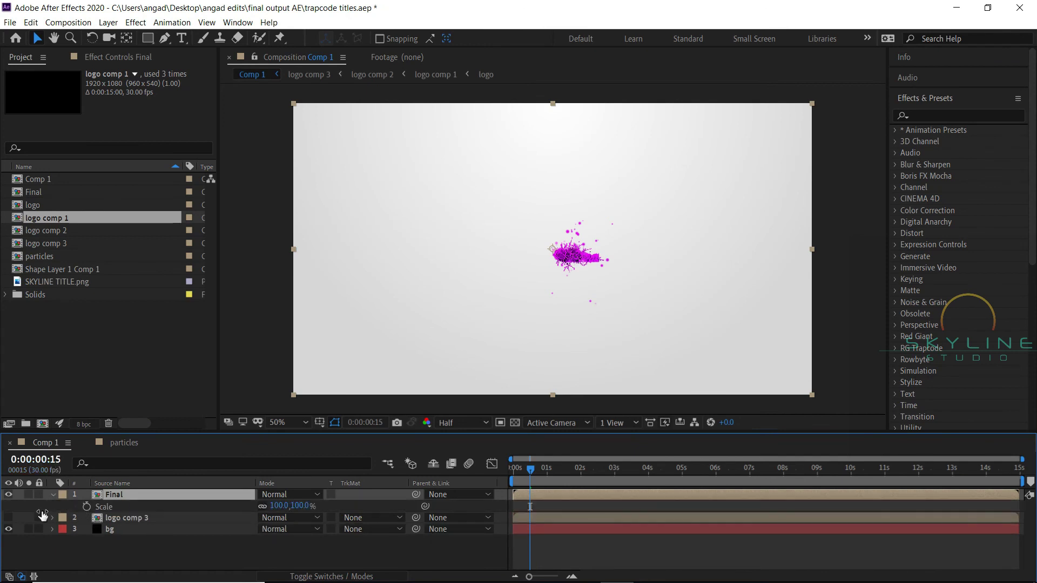
pyautogui.moveTo(529, 473); pyautogui.dragTo(478, 482)
pyautogui.click(85, 506)
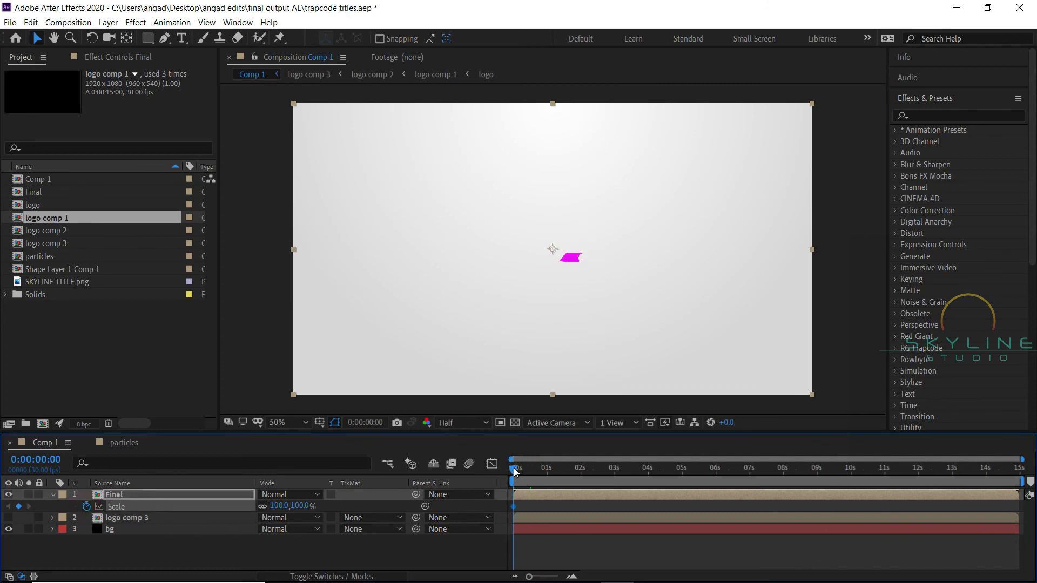
pyautogui.press('End')
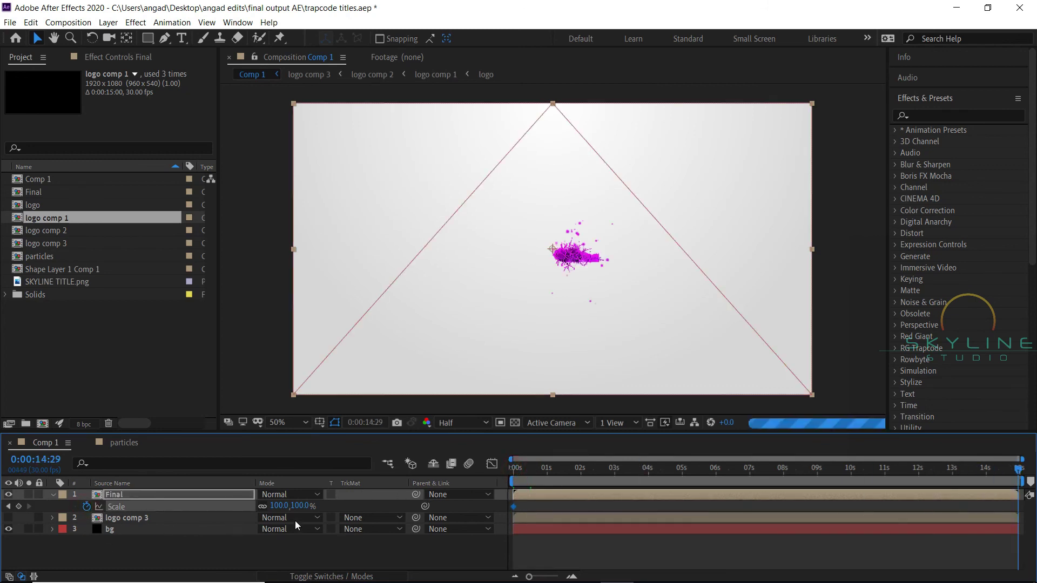
pyautogui.moveTo(273, 506); pyautogui.dragTo(262, 507)
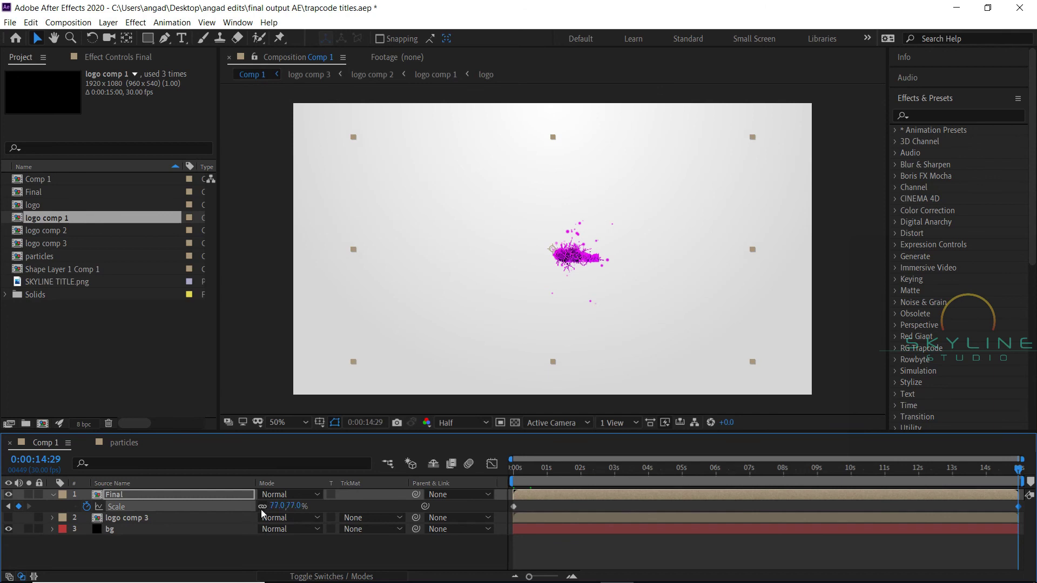